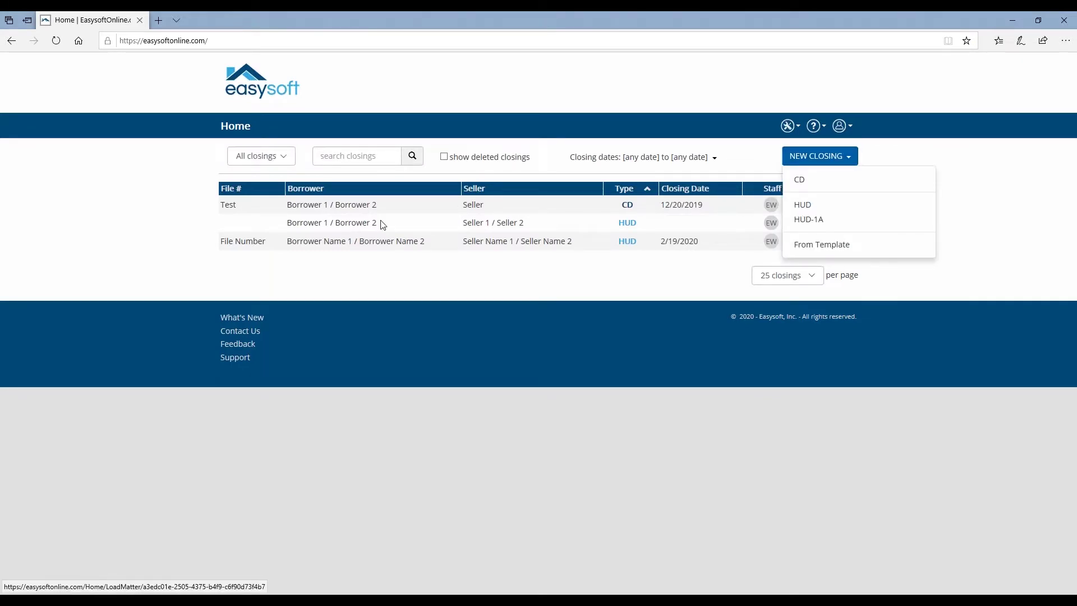
Open the HUD closing for Borrower 1 / Borrower 2 with Seller 1 / Seller 2.
{"action": "left_click", "coordinate": [300, 223]}
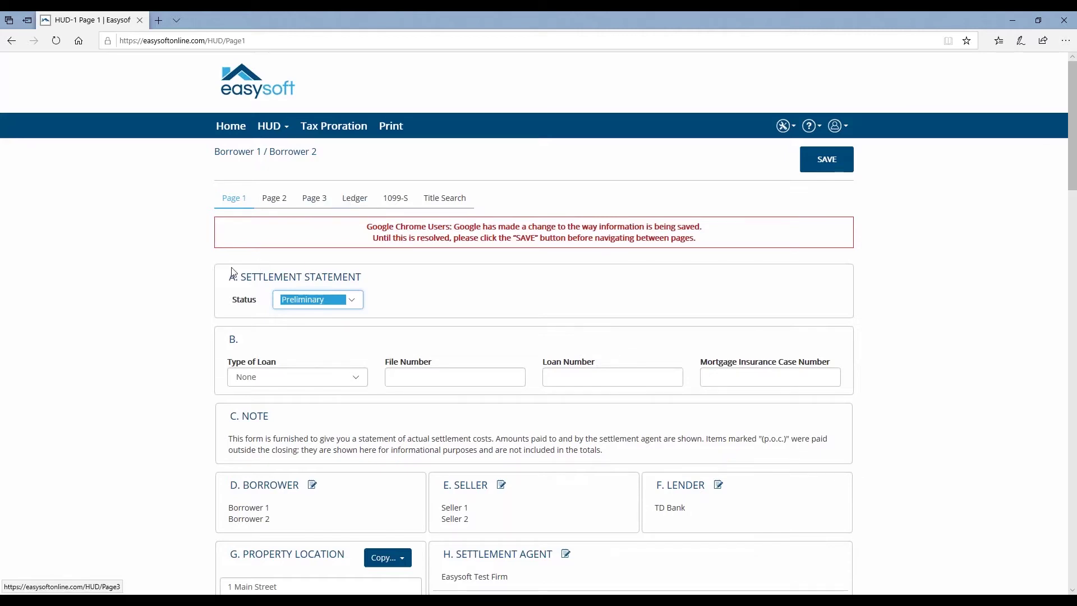
Switch the settlement statement status to Final and back to Preliminary.
{"action": "scroll", "coordinate": [222, 274], "scroll_direction": "down", "scroll_amount": 2}
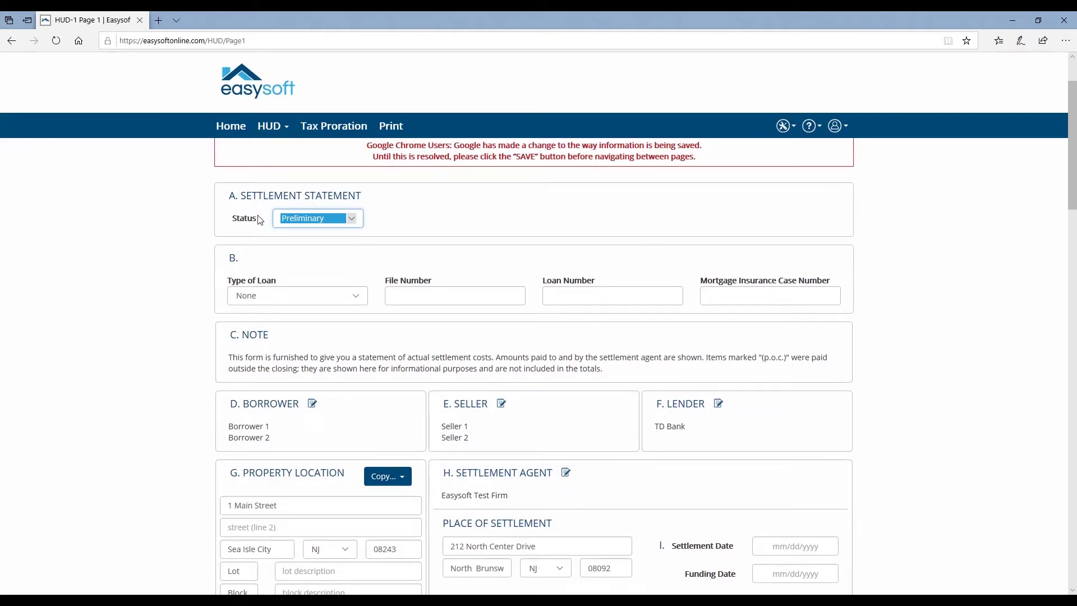
{"action": "left_click", "coordinate": [353, 219]}
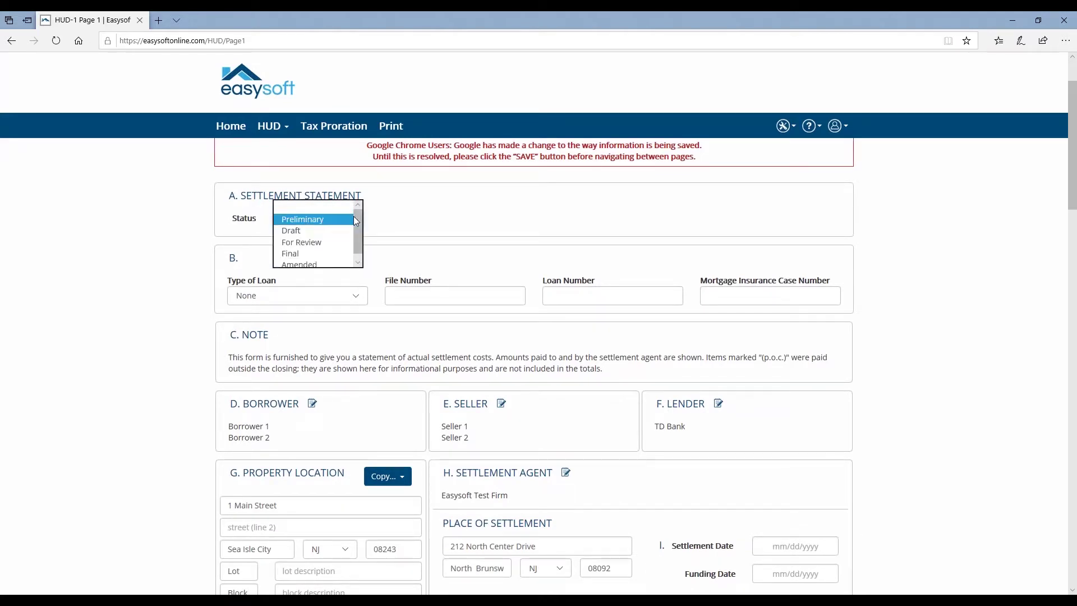
{"action": "left_click_drag", "start_coordinate": [357, 221], "coordinate": [364, 235]}
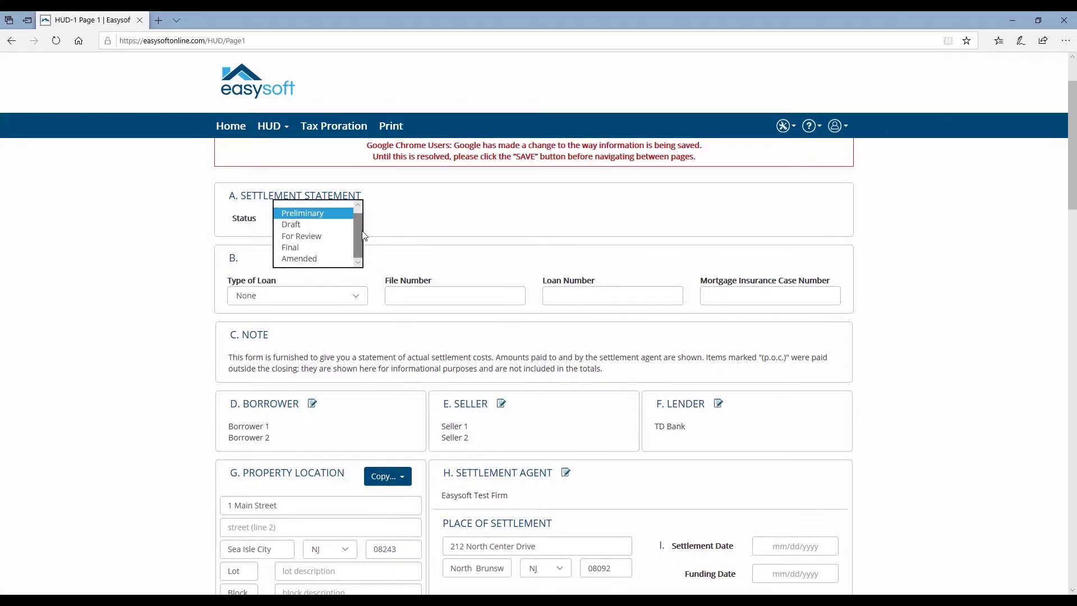
{"action": "left_click", "coordinate": [320, 249]}
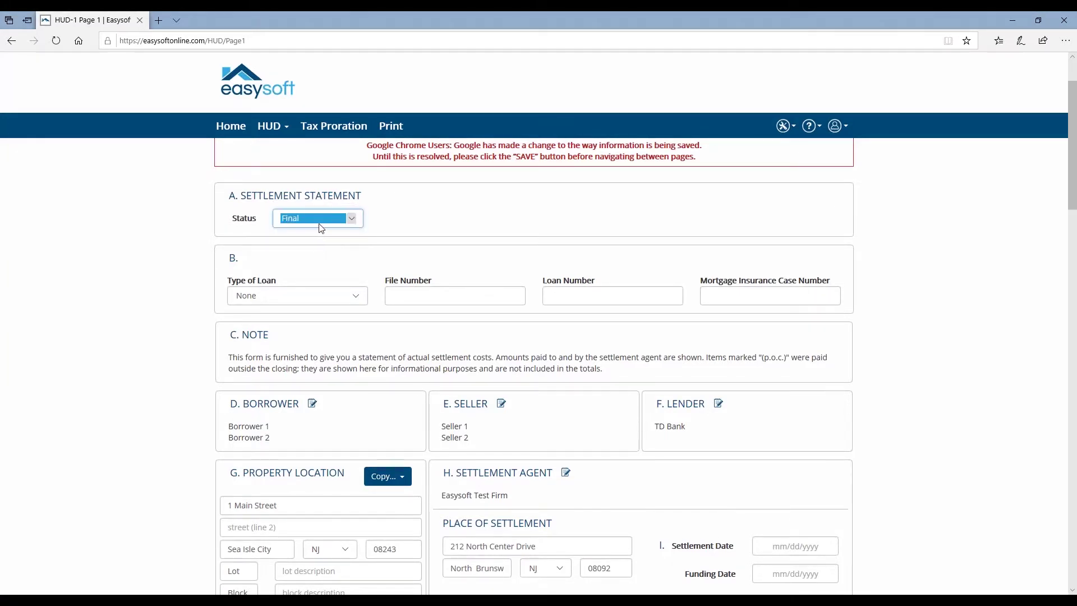
{"action": "left_click", "coordinate": [354, 222]}
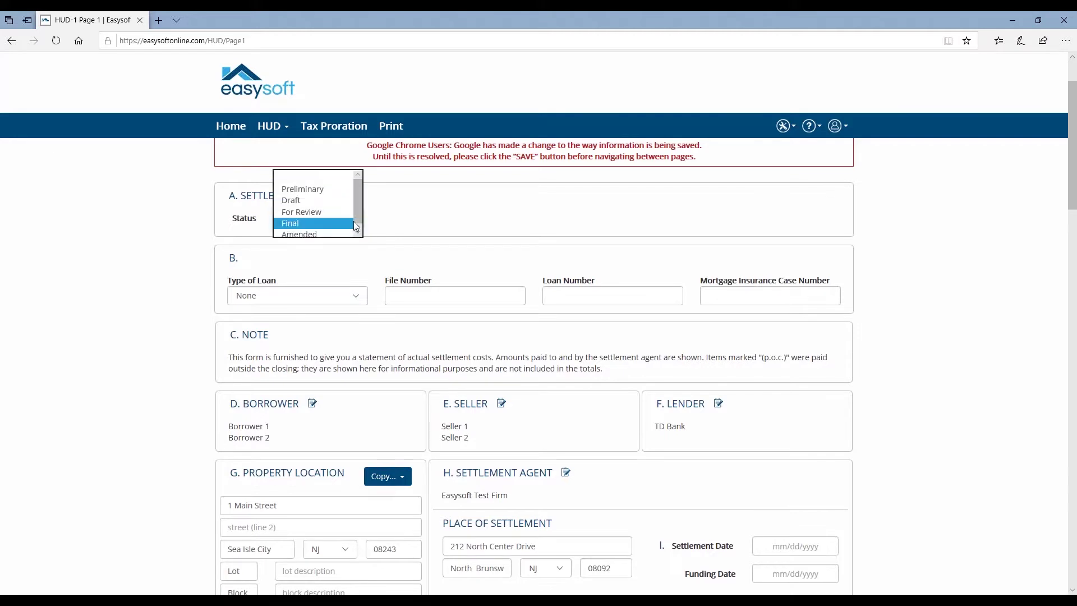
{"action": "left_click", "coordinate": [338, 190]}
{"action": "left_click", "coordinate": [457, 228]}
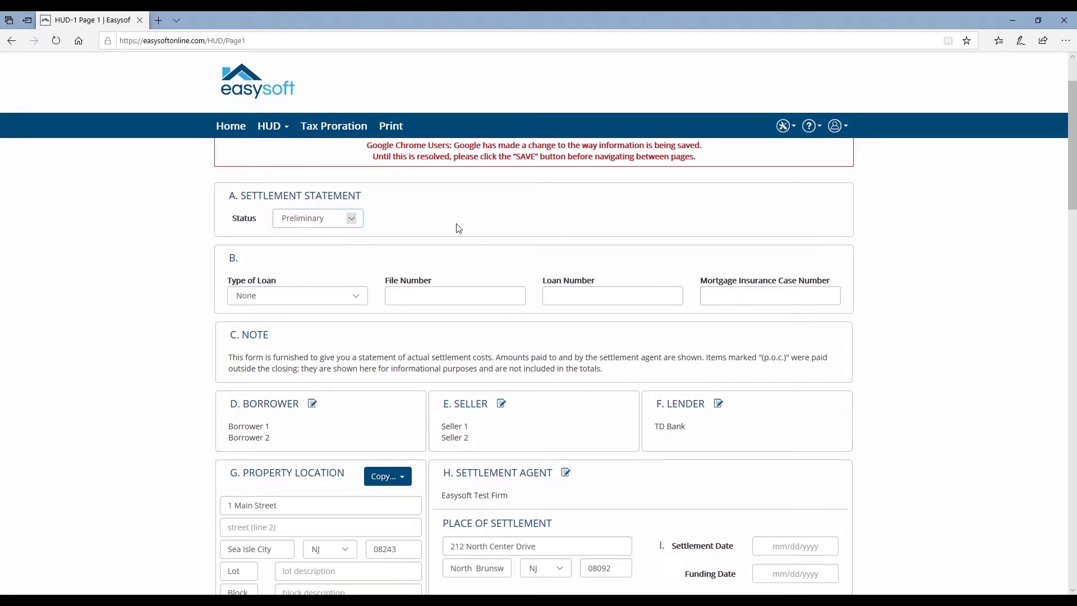
Examine the loan types offered in section B without choosing a different one.
{"action": "scroll", "coordinate": [457, 228], "scroll_direction": "down", "scroll_amount": 2}
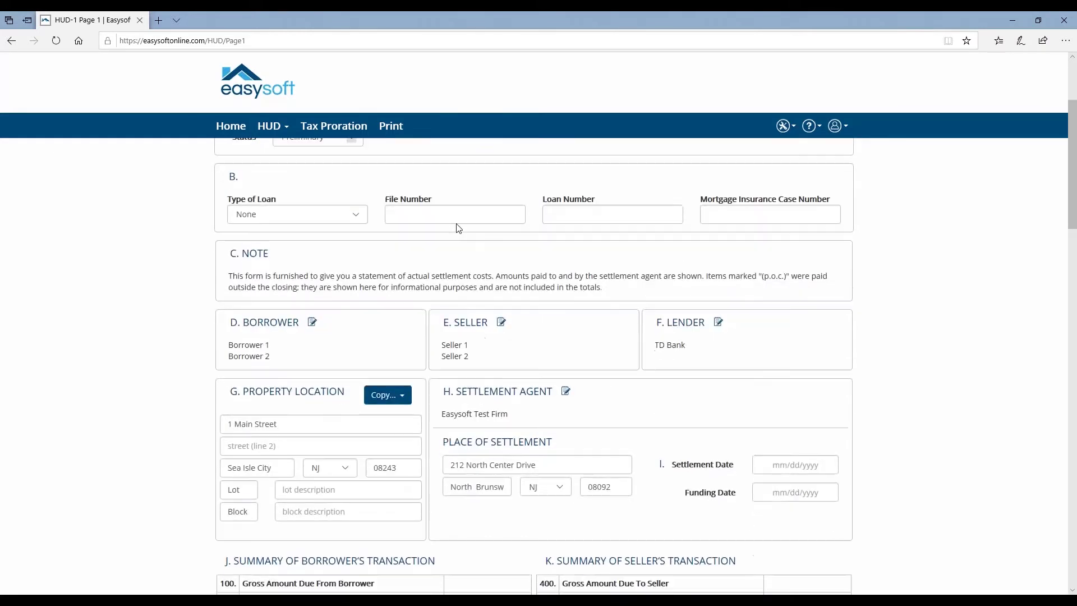
{"action": "left_click", "coordinate": [358, 221]}
{"action": "scroll", "coordinate": [362, 168], "scroll_direction": "down", "scroll_amount": 1}
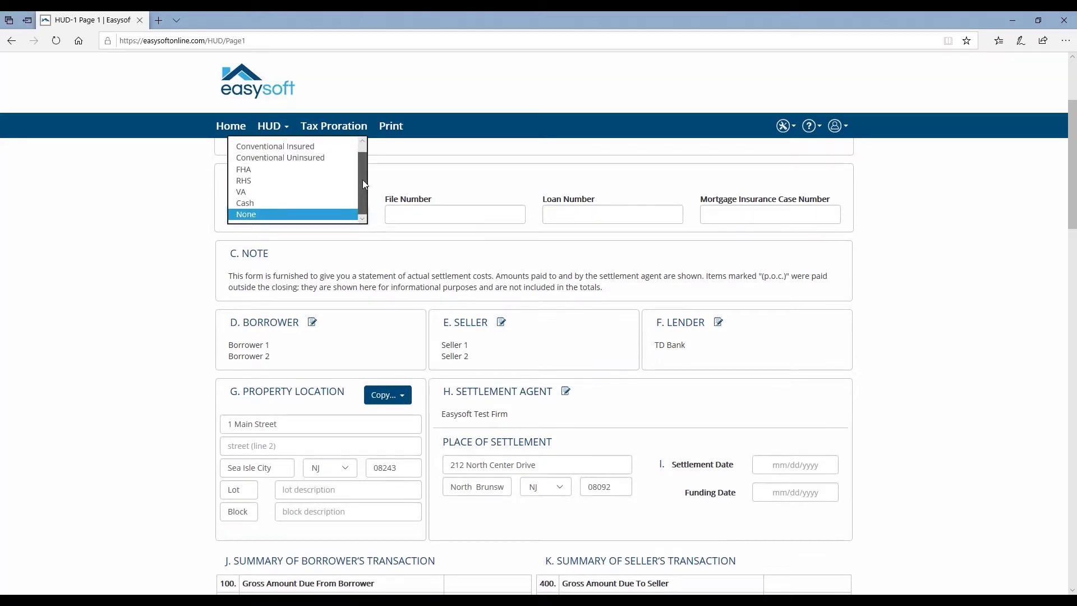
{"action": "left_click", "coordinate": [377, 178]}
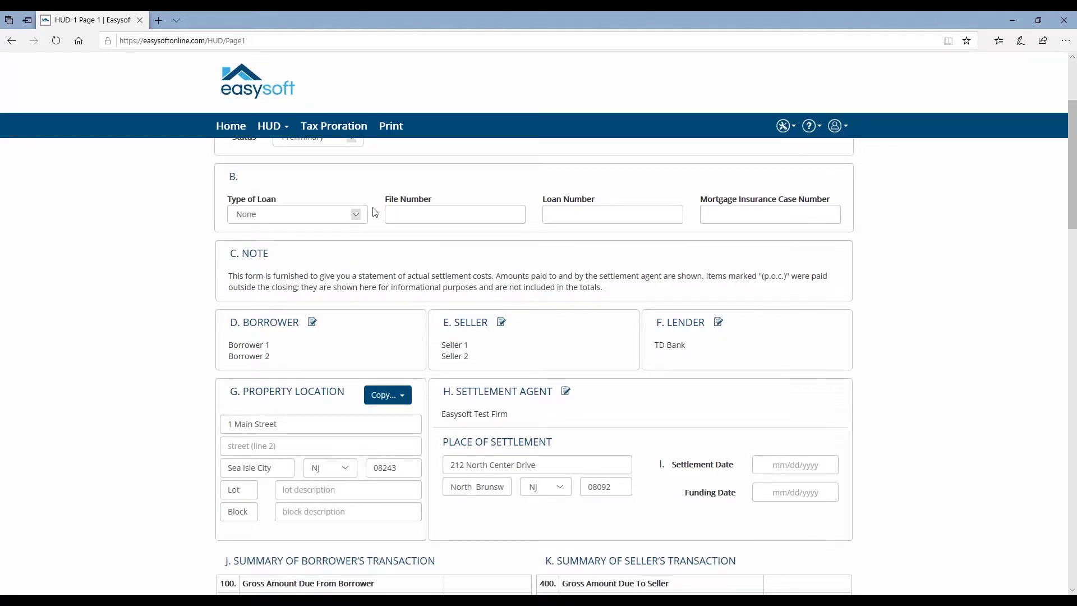
Review the existing borrower entry's names, address and signature details, leaving it without saving.
{"action": "scroll", "coordinate": [375, 212], "scroll_direction": "down", "scroll_amount": 3}
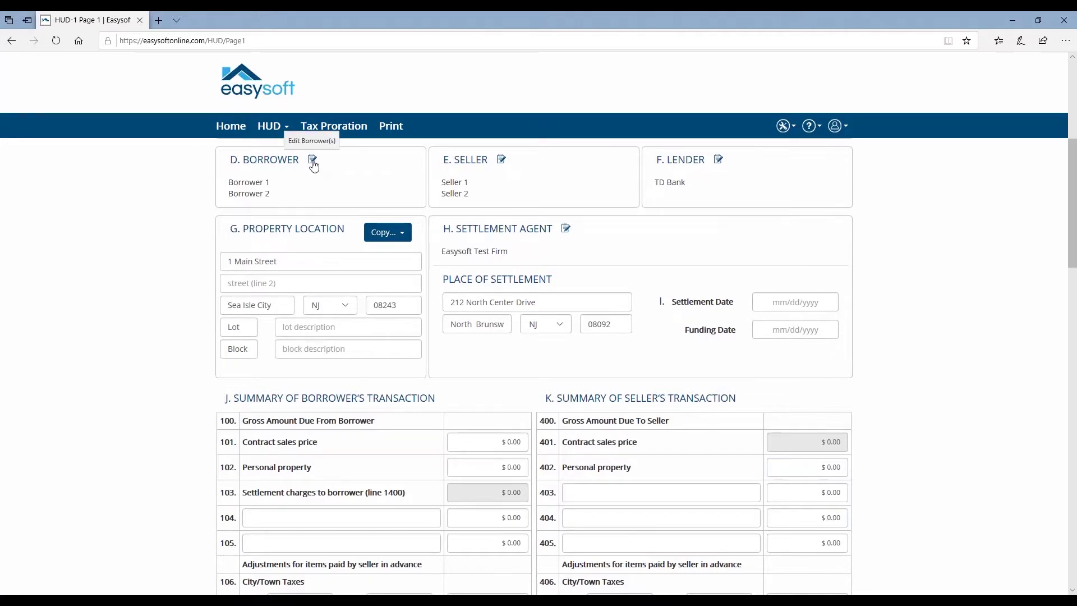
{"action": "left_click", "coordinate": [313, 163]}
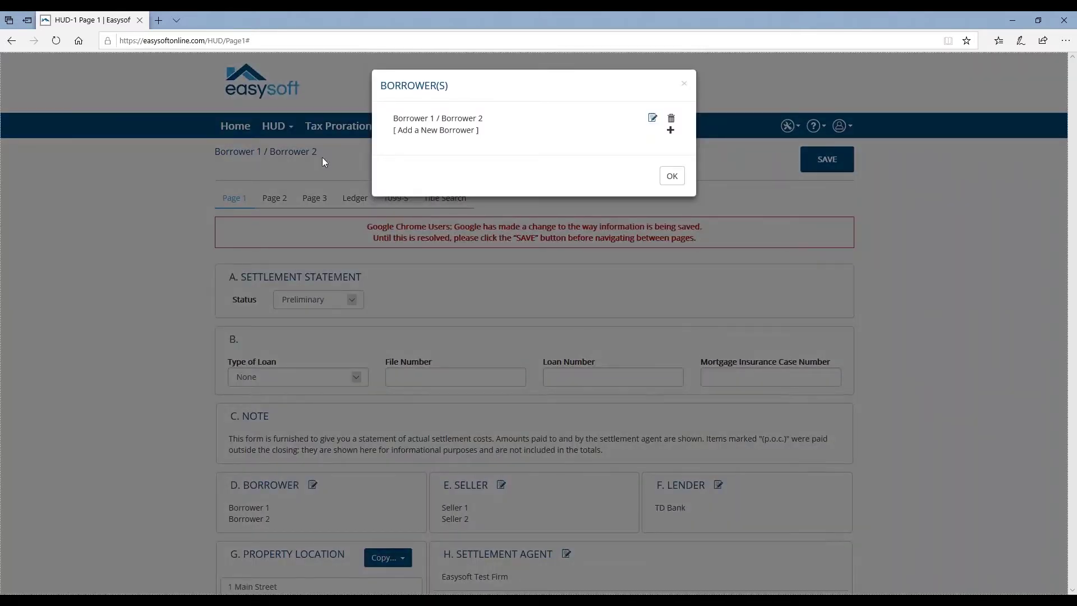
{"action": "left_click", "coordinate": [481, 118]}
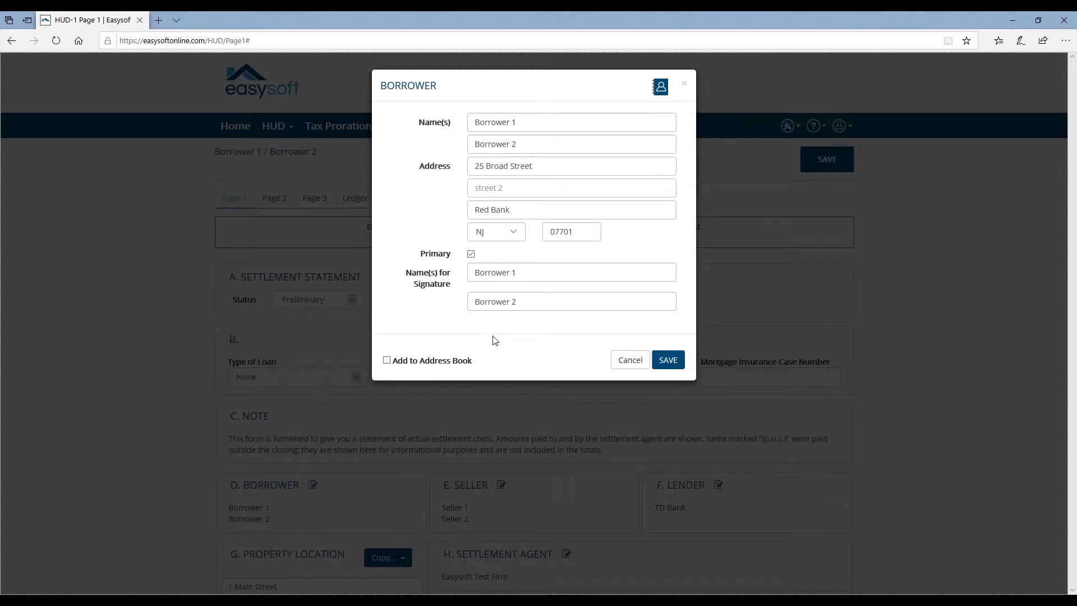
{"action": "left_click", "coordinate": [628, 363]}
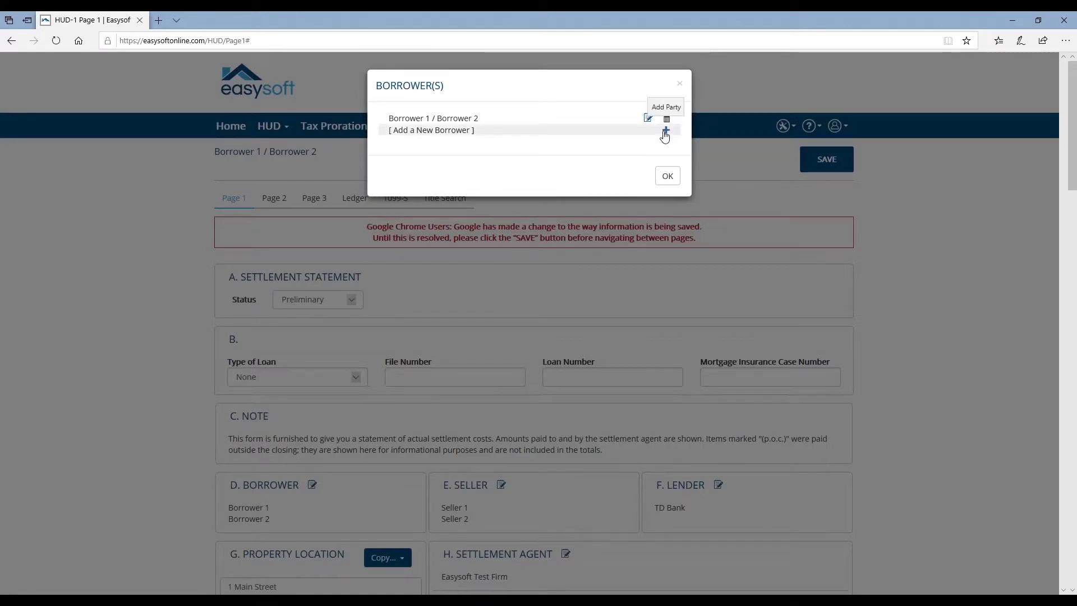
{"action": "left_click", "coordinate": [668, 175]}
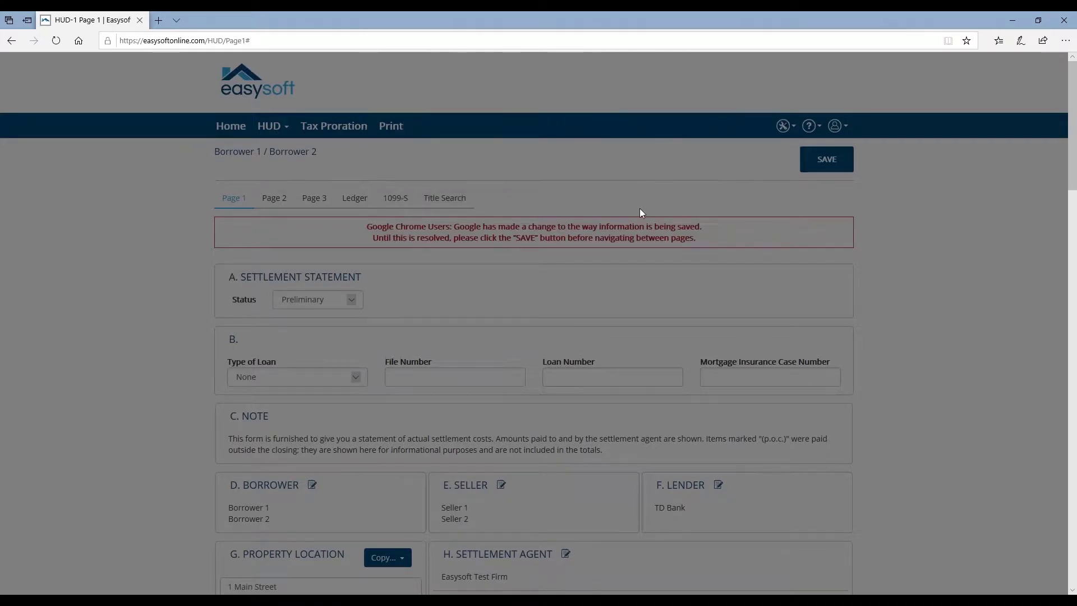
Examine the sources available for copying the property location address and the options offered for the user account.
{"action": "scroll", "coordinate": [617, 268], "scroll_direction": "down", "scroll_amount": 1}
{"action": "scroll", "coordinate": [618, 269], "scroll_direction": "down", "scroll_amount": 3}
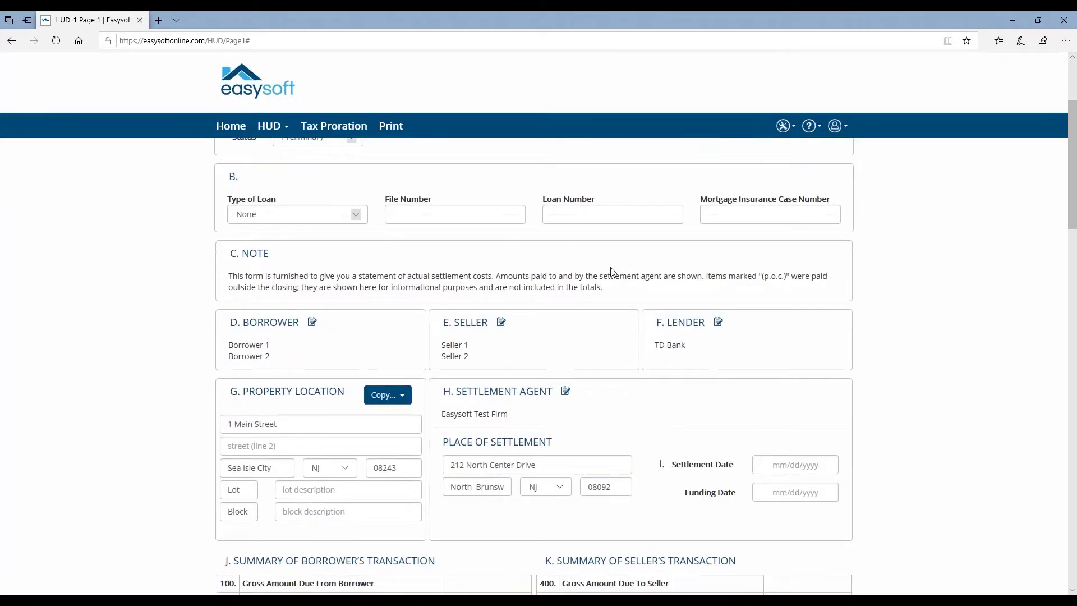
{"action": "scroll", "coordinate": [610, 274], "scroll_direction": "down", "scroll_amount": 3}
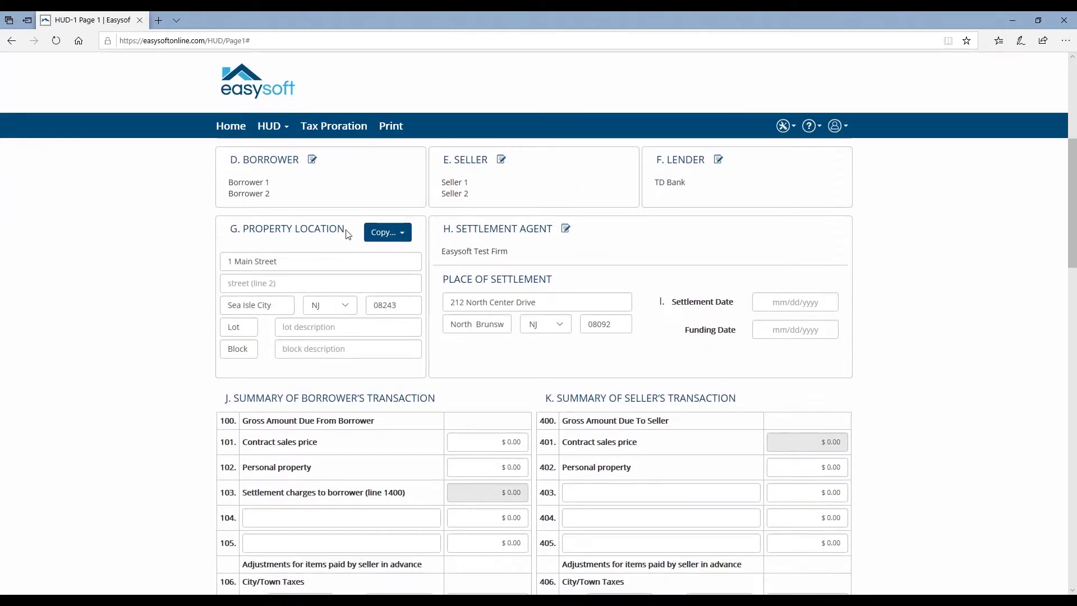
{"action": "left_click", "coordinate": [387, 238]}
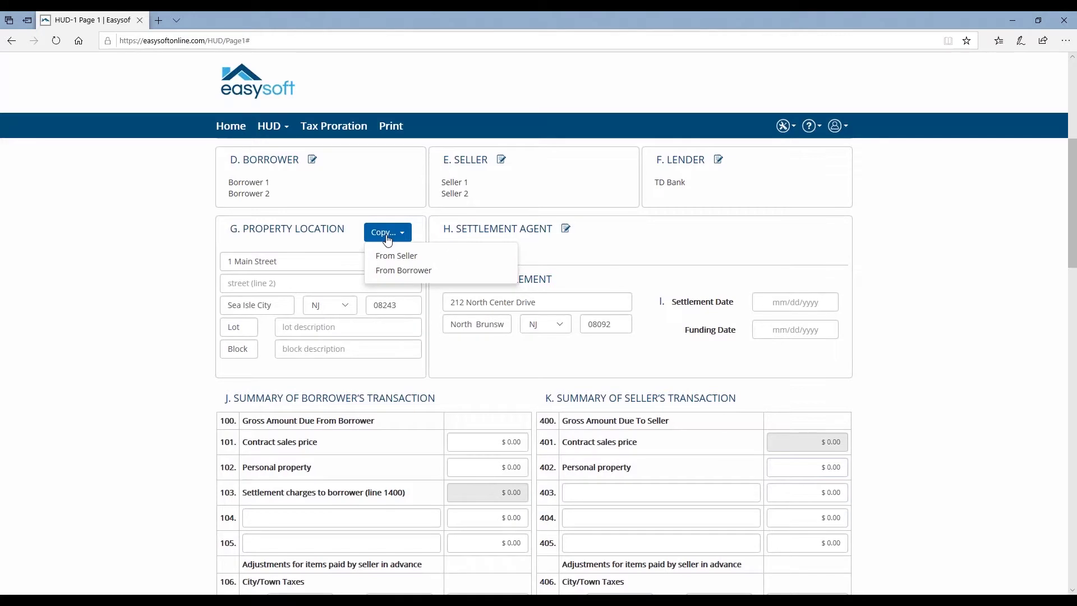
{"action": "left_click", "coordinate": [346, 245]}
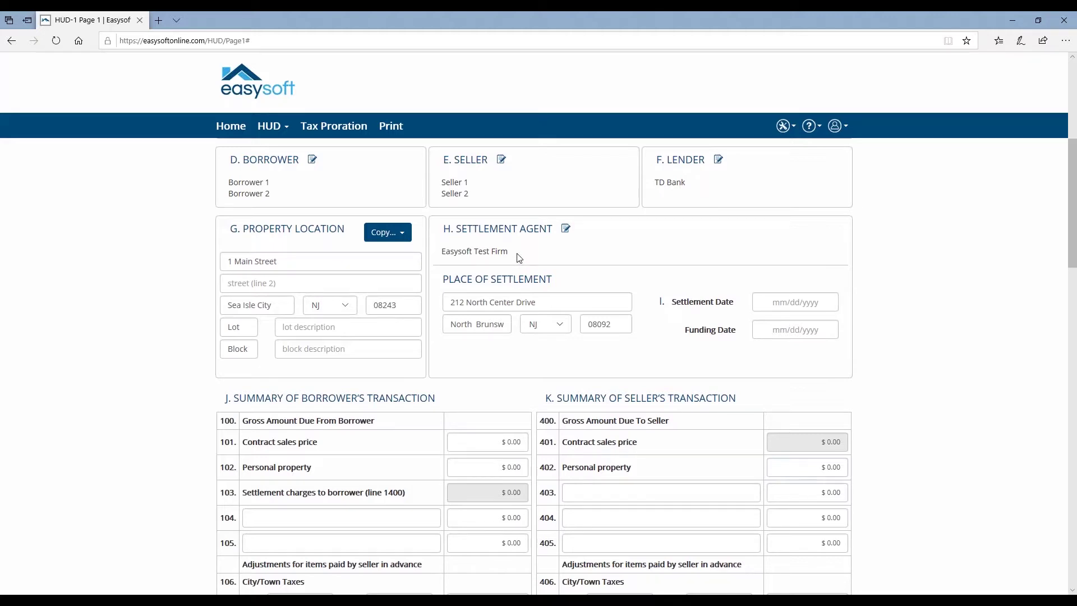
{"action": "left_click", "coordinate": [840, 127]}
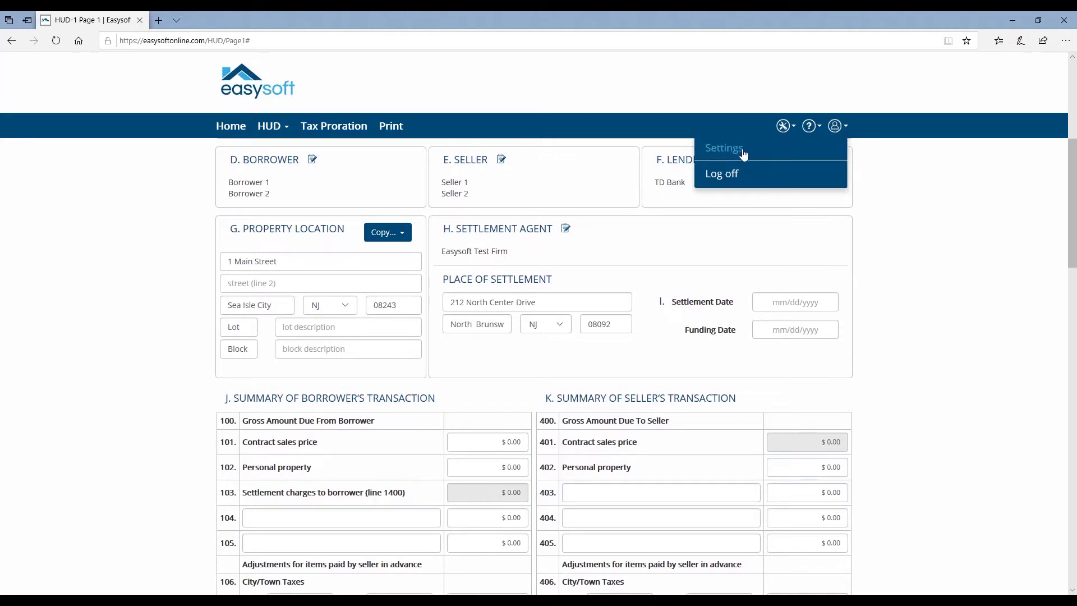
{"action": "left_click", "coordinate": [626, 256]}
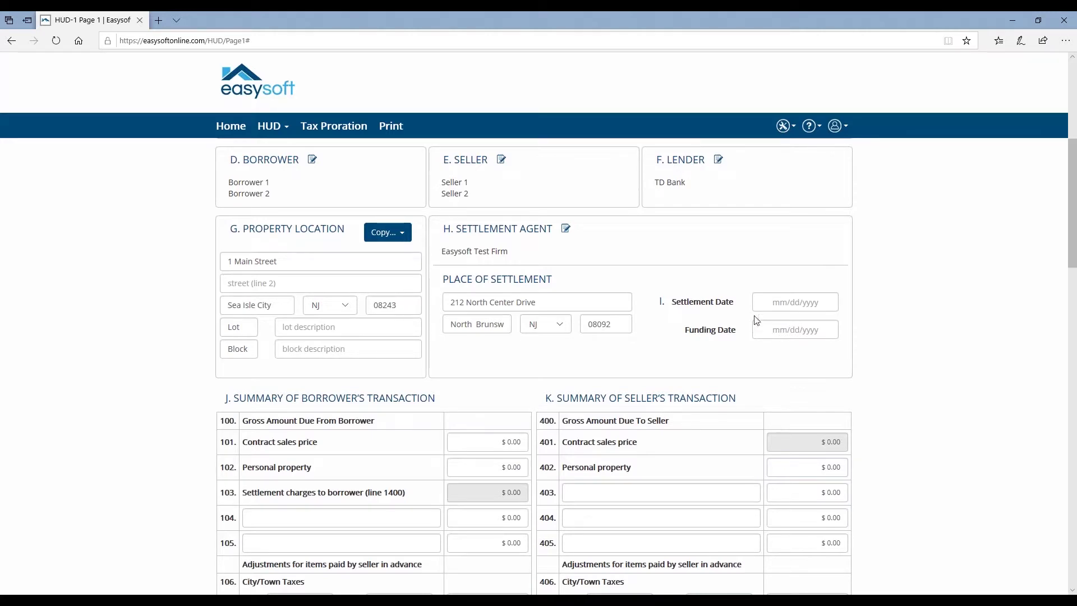
Set the settlement date to 2/26/2020.
{"action": "left_click", "coordinate": [780, 302]}
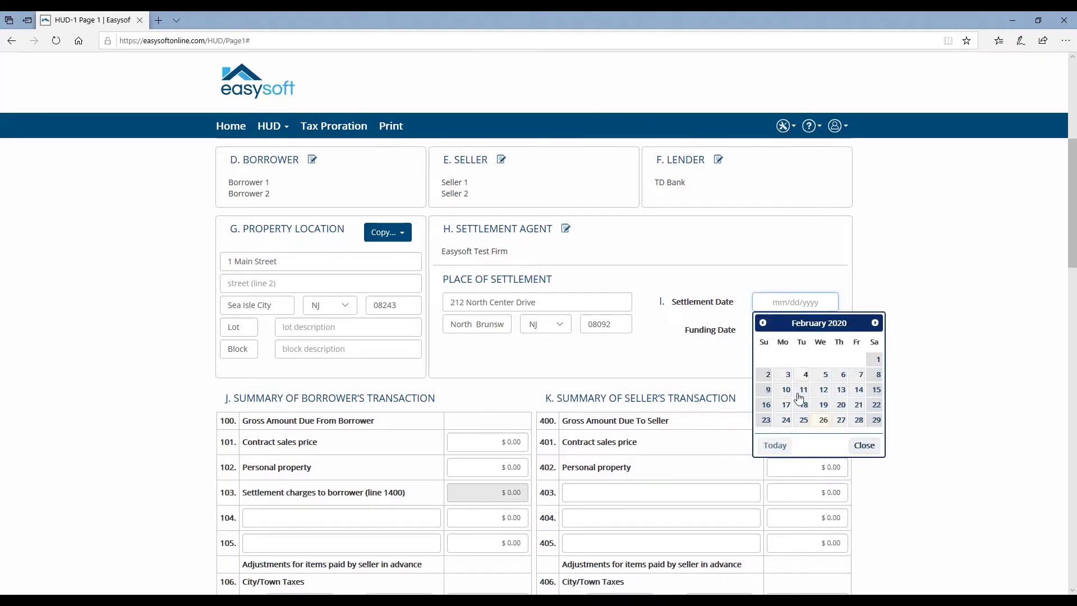
{"action": "left_click", "coordinate": [823, 420]}
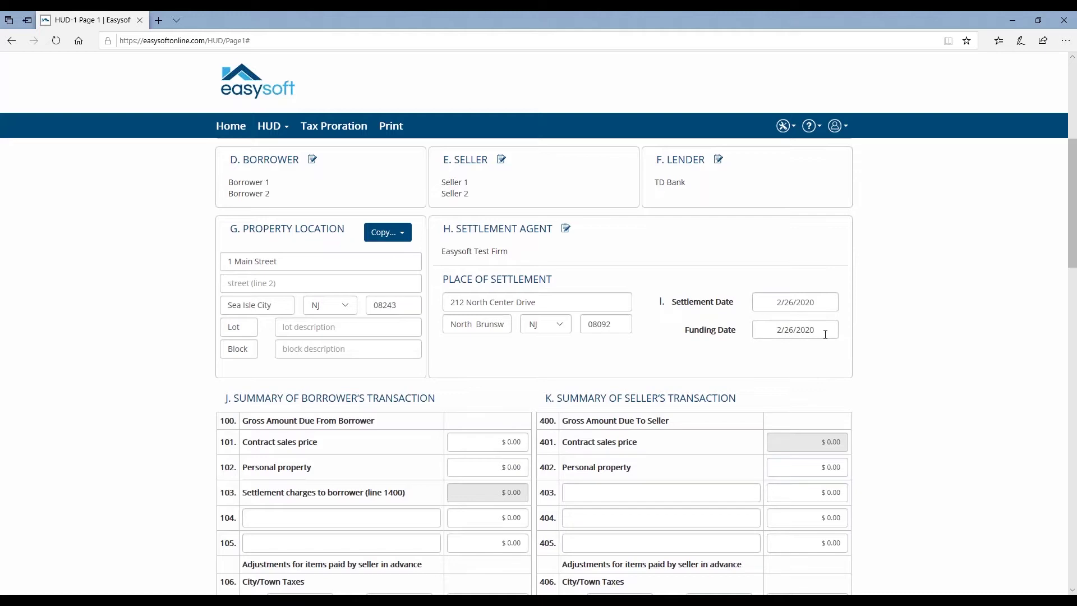
Enter a contract sales price of $100,000 on line 101 and personal property of $500 on line 102 of the borrower's summary.
{"action": "scroll", "coordinate": [428, 359], "scroll_direction": "down", "scroll_amount": 4}
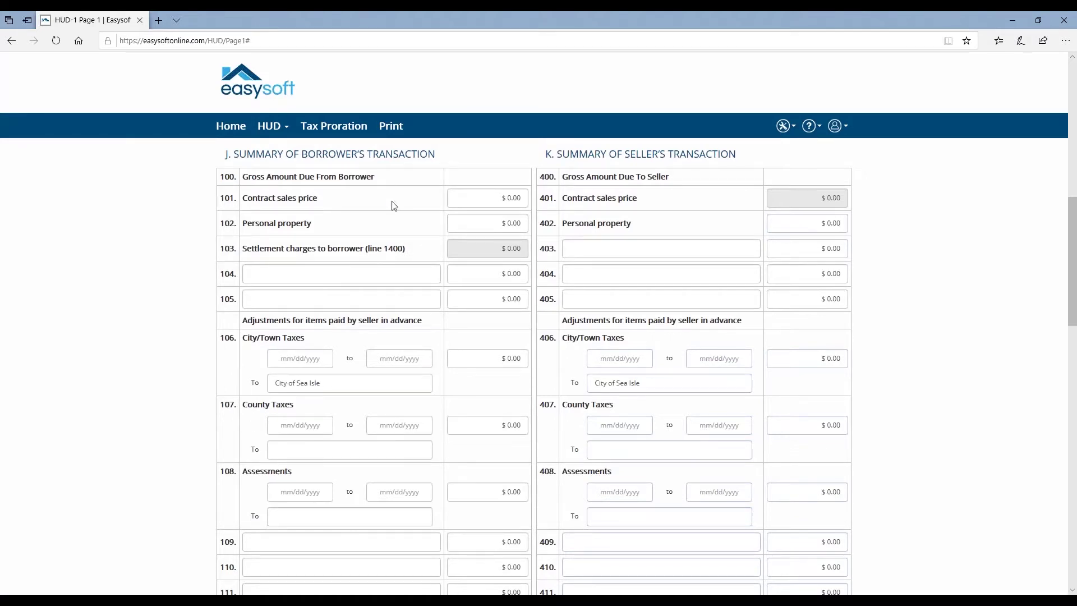
{"action": "left_click", "coordinate": [508, 203]}
{"action": "key", "text": "ctrl+a"}
{"action": "type", "text": "100000"}
{"action": "key", "text": "Tab"}
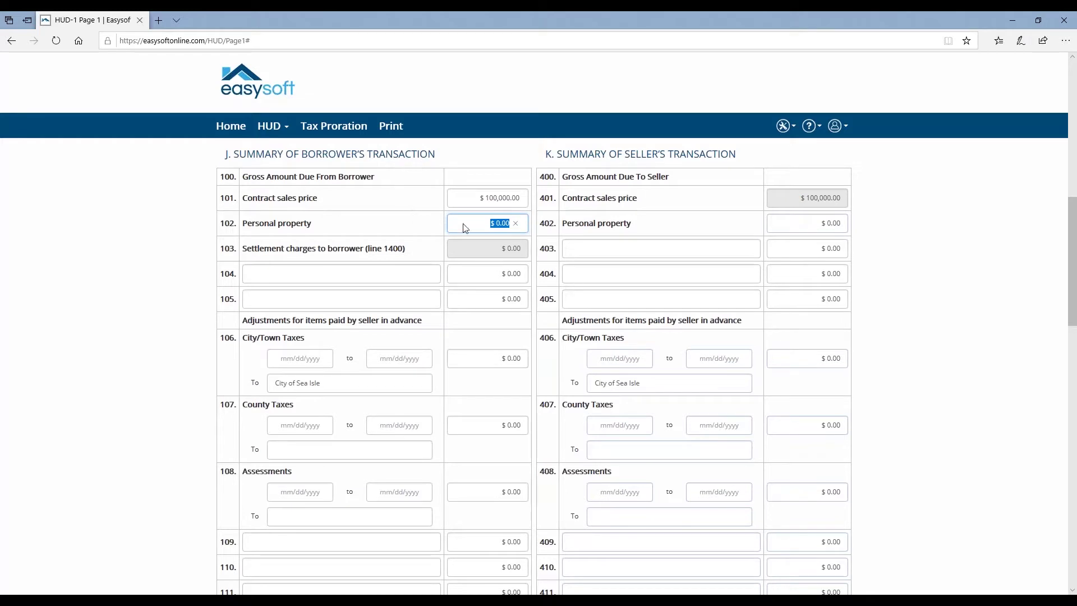
{"action": "left_click", "coordinate": [477, 228]}
{"action": "triple_click", "coordinate": [518, 224]}
{"action": "type", "text": "500"}
{"action": "key", "text": "Tab"}
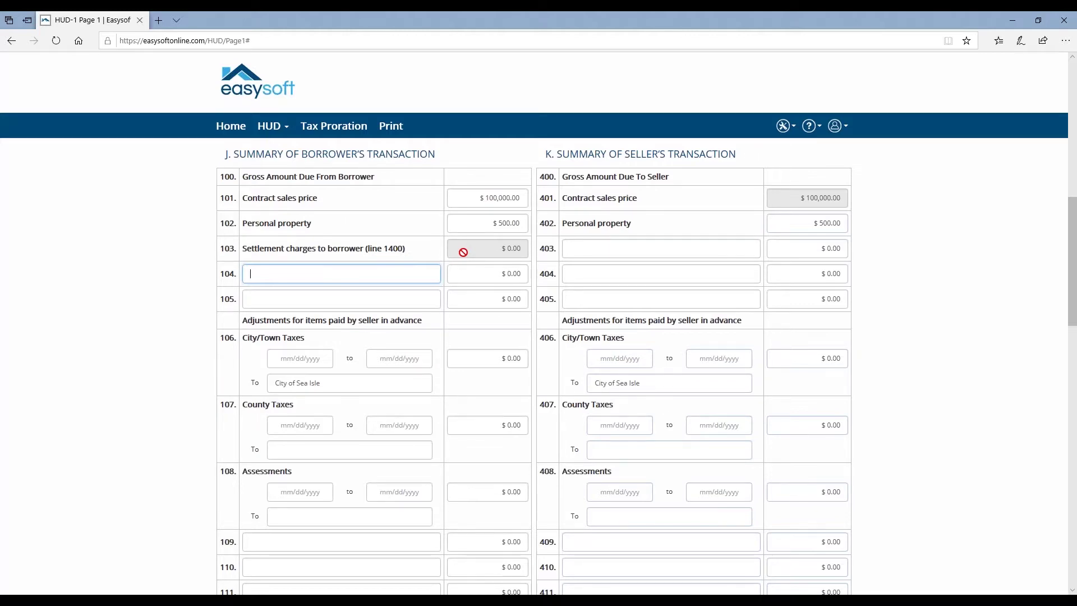
{"action": "scroll", "coordinate": [464, 252], "scroll_direction": "down", "scroll_amount": 3}
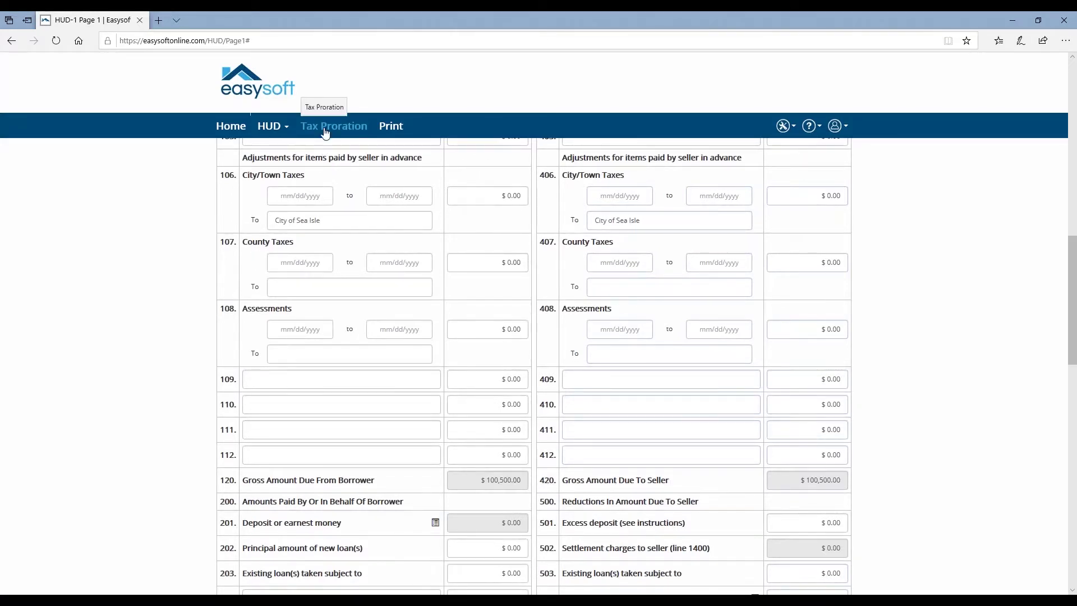
{"action": "left_click", "coordinate": [312, 195]}
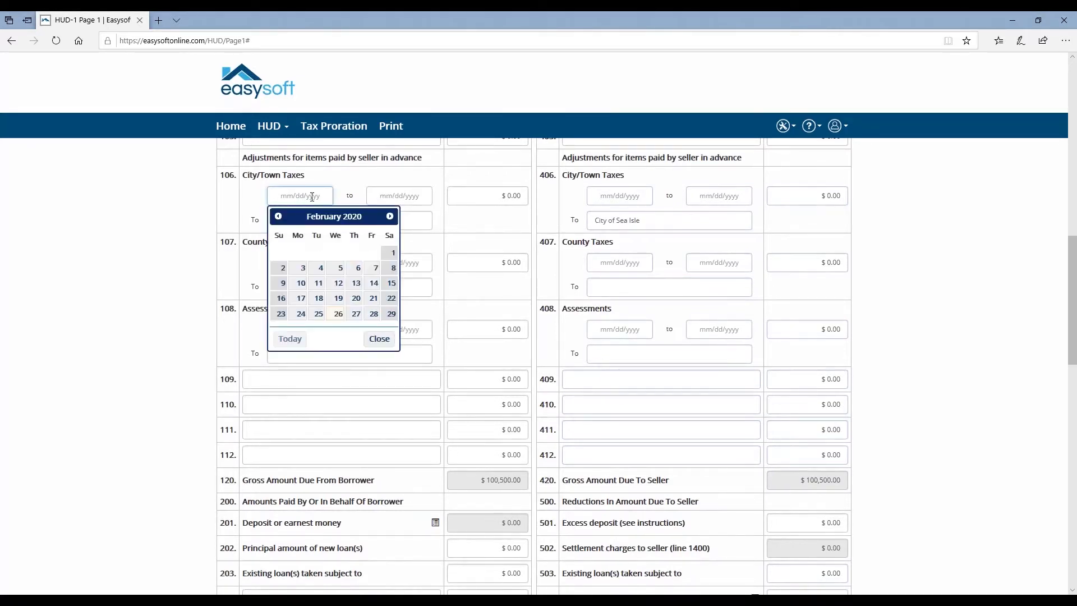
{"action": "left_click", "coordinate": [315, 175]}
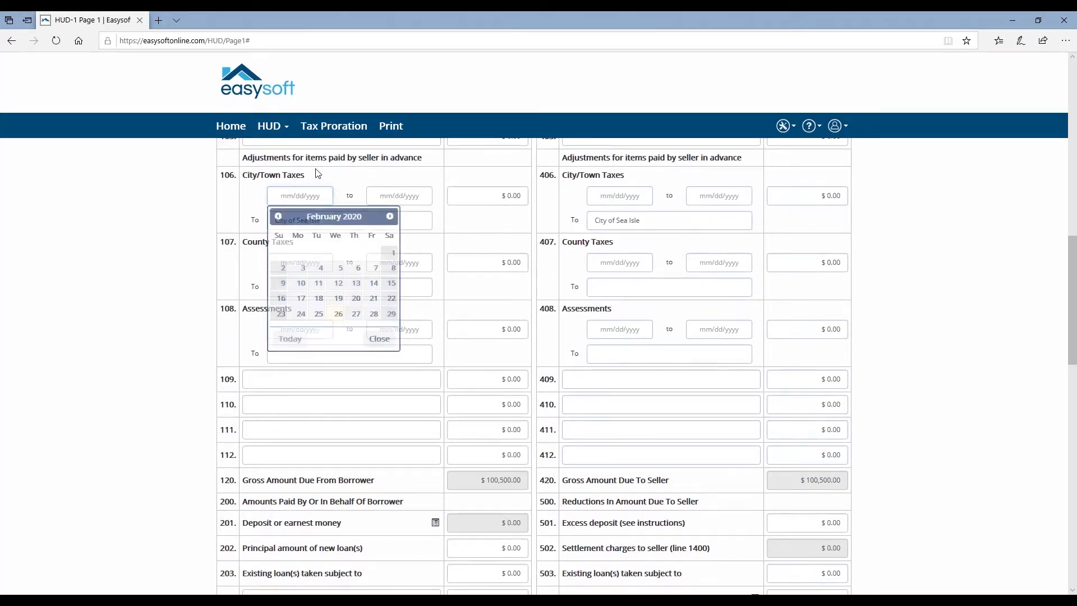
Open the city tax proration, choose the Quarterly tax period and set the closing date to 2/26/2020.
{"action": "left_click", "coordinate": [333, 128]}
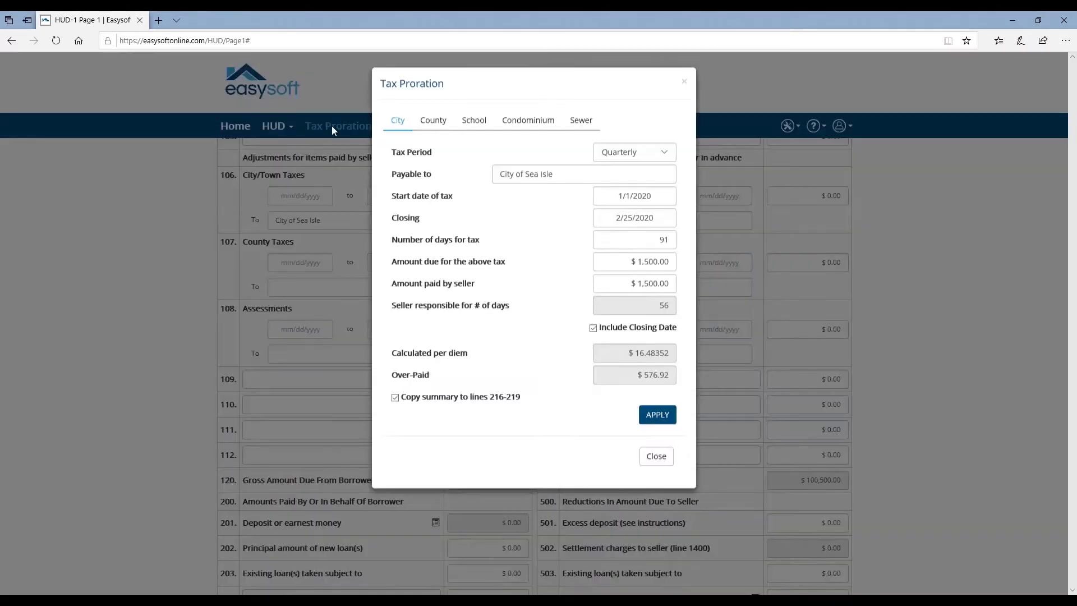
{"action": "left_click", "coordinate": [618, 155]}
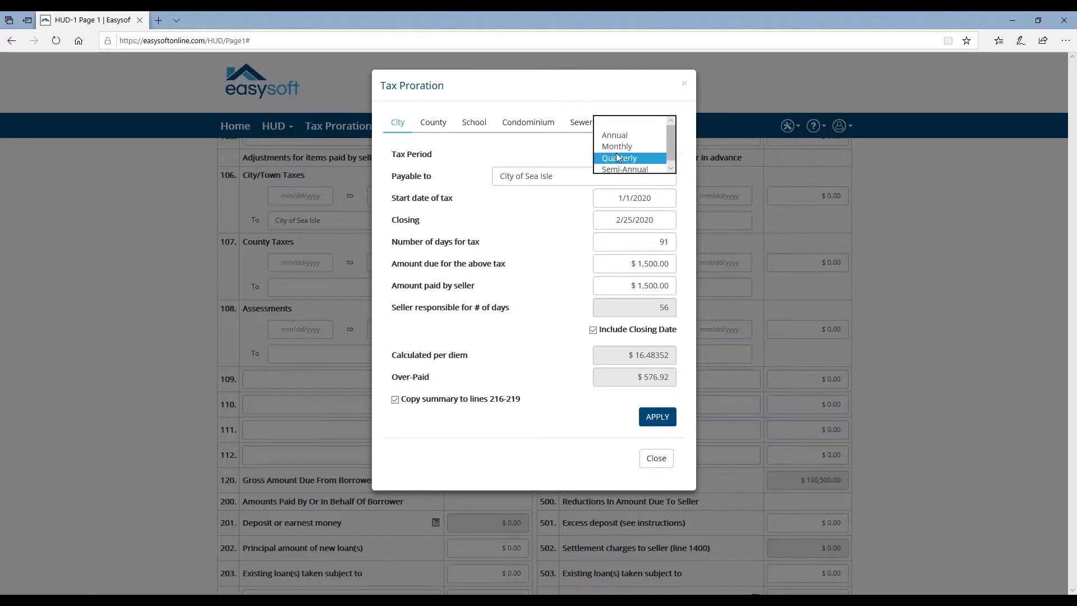
{"action": "left_click", "coordinate": [619, 159]}
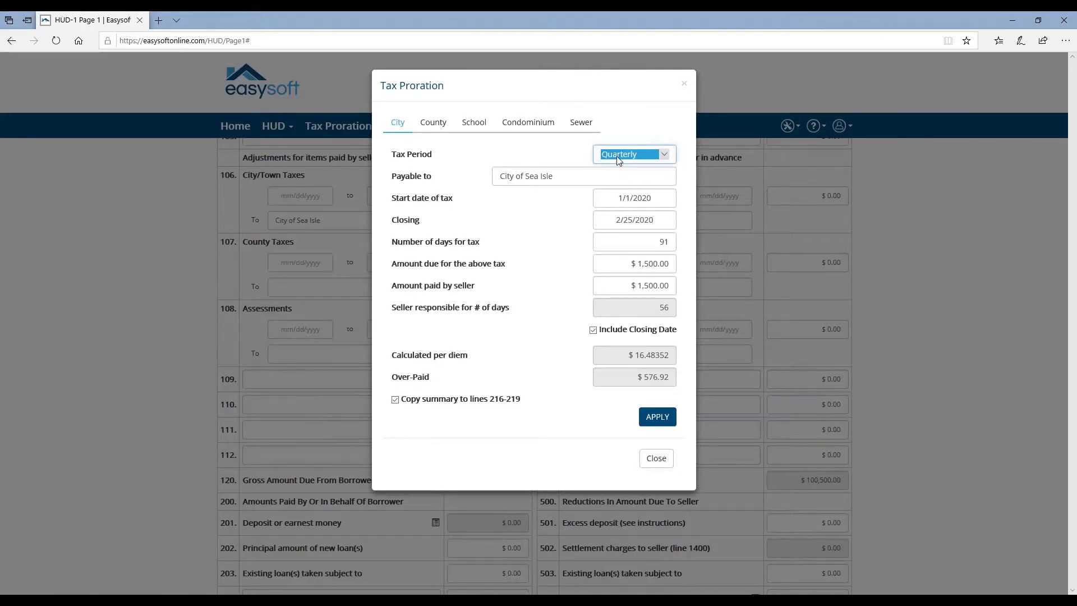
{"action": "left_click", "coordinate": [582, 173]}
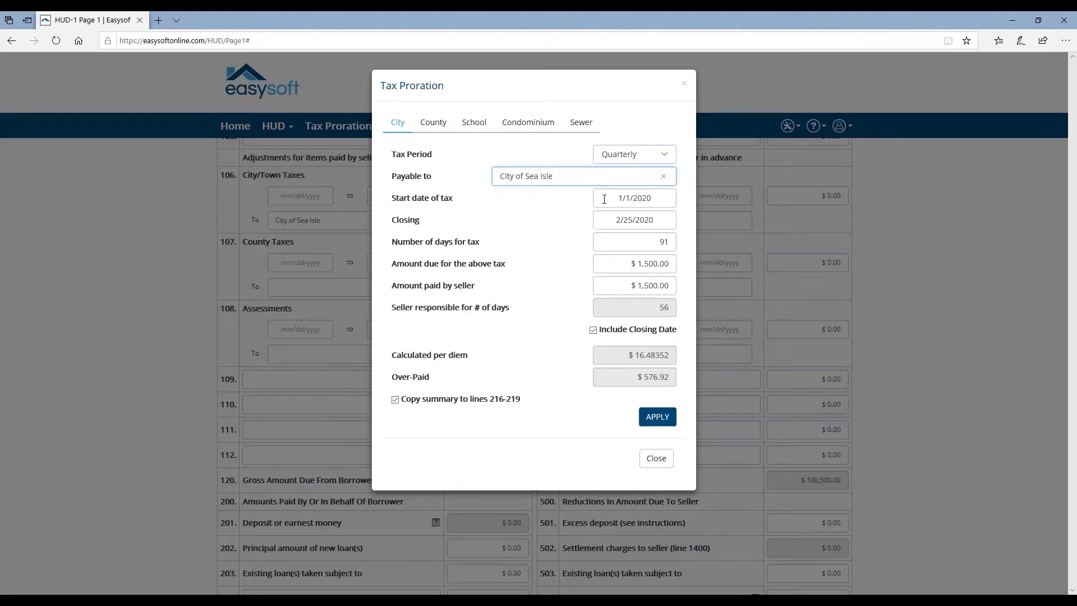
{"action": "left_click", "coordinate": [628, 222]}
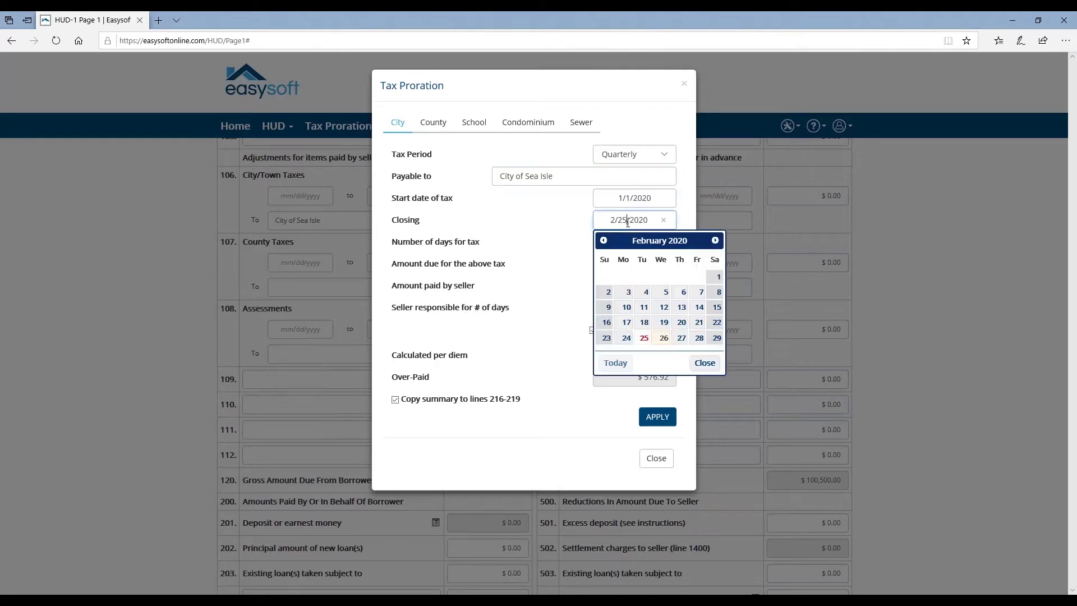
{"action": "left_click", "coordinate": [661, 338]}
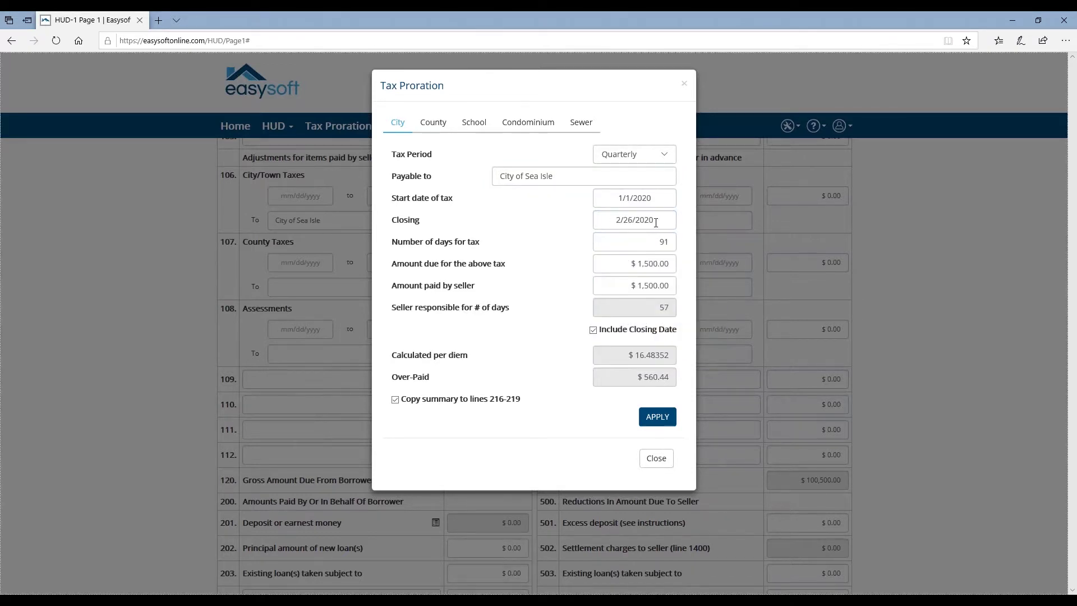
Try the Annual tax period in the city tax proration and return it to Quarterly.
{"action": "left_click", "coordinate": [665, 156]}
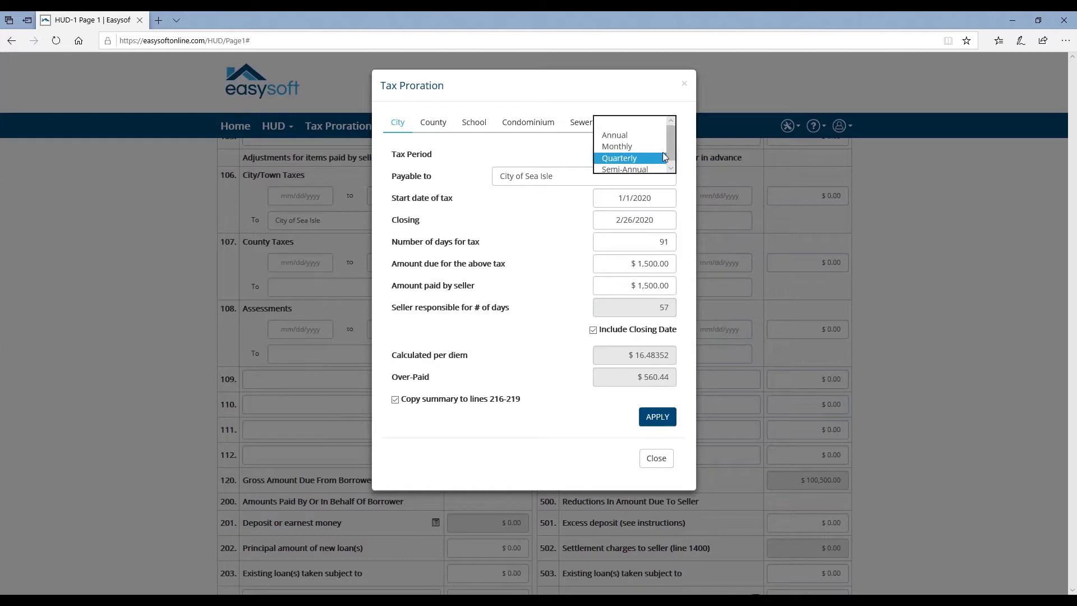
{"action": "left_click", "coordinate": [653, 143]}
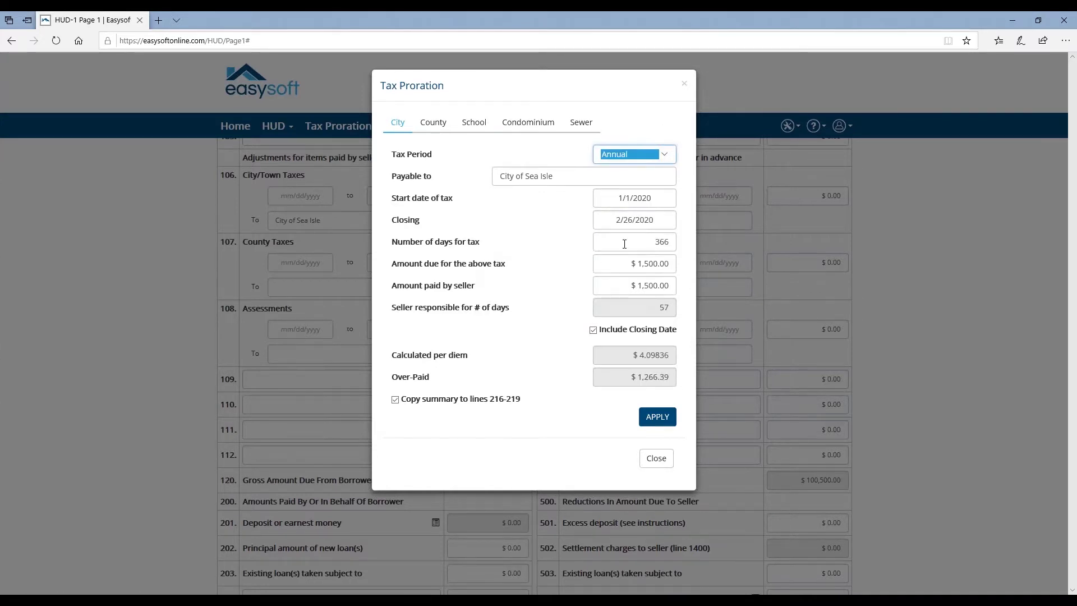
{"action": "left_click", "coordinate": [666, 153]}
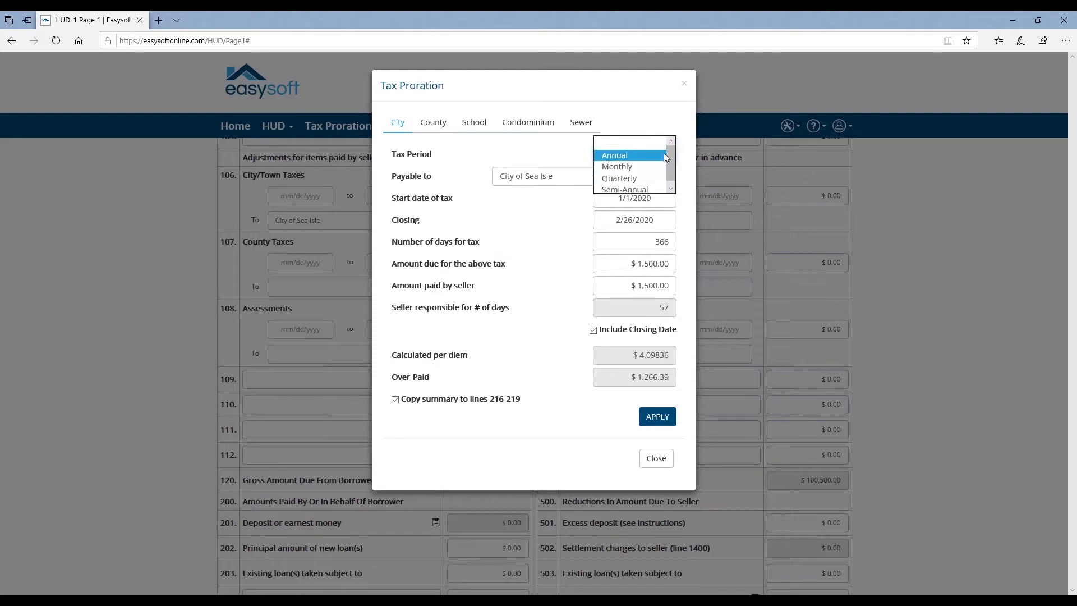
{"action": "left_click", "coordinate": [638, 179]}
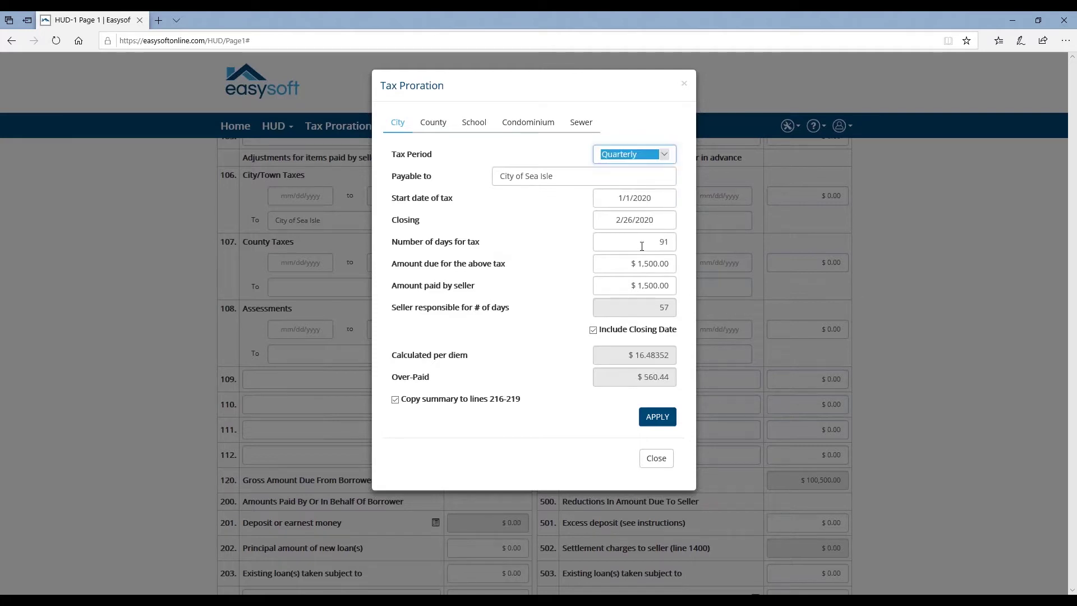
Apply the city tax proration with its summary copied to lines 216-219.
{"action": "left_click", "coordinate": [621, 265]}
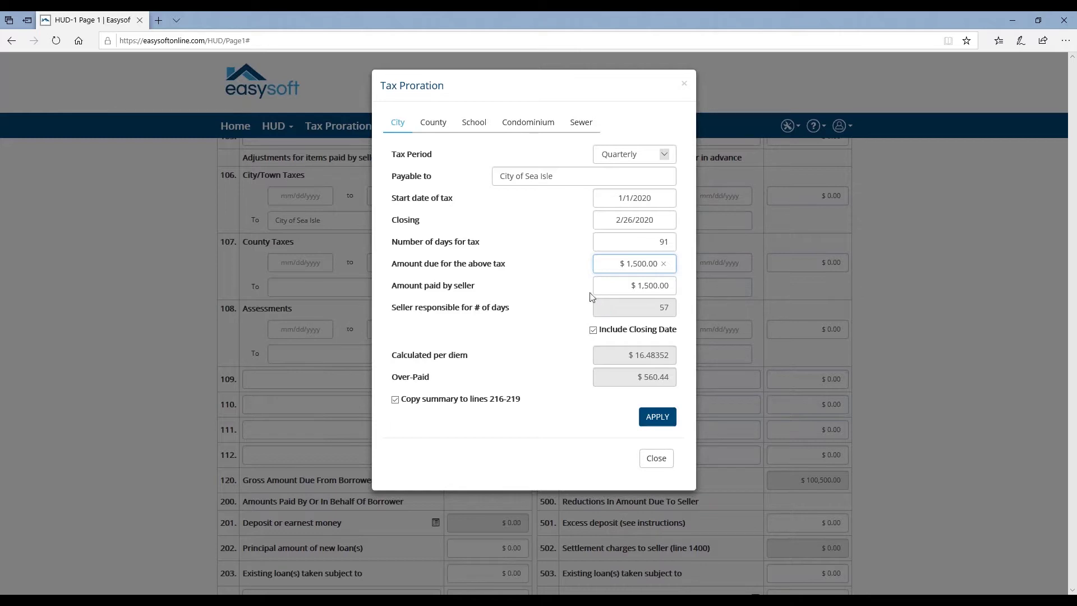
{"action": "left_click", "coordinate": [615, 289]}
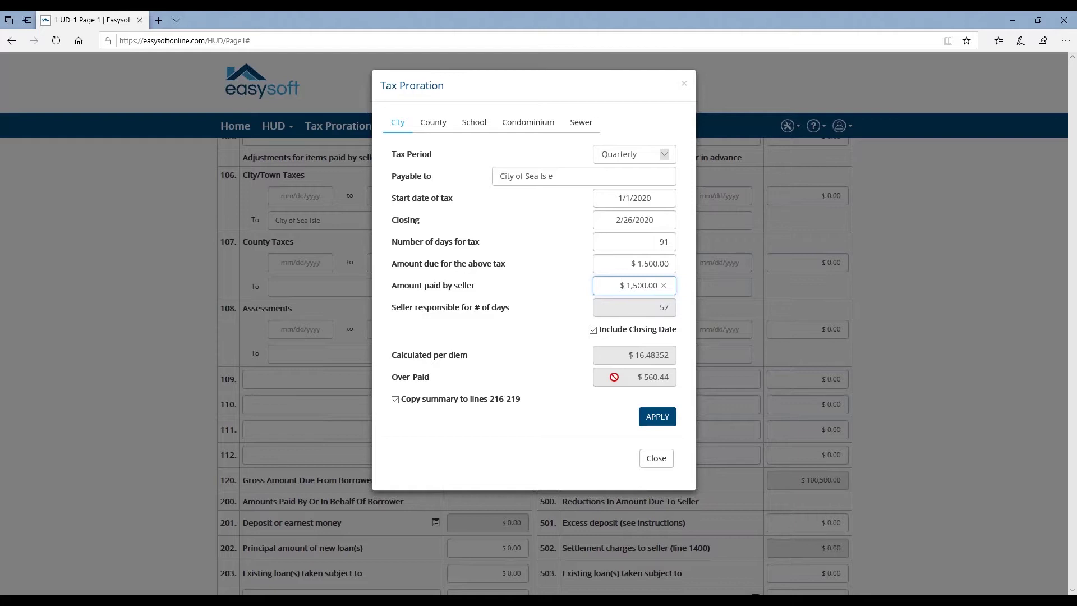
{"action": "left_click", "coordinate": [397, 402]}
{"action": "left_click", "coordinate": [658, 418]}
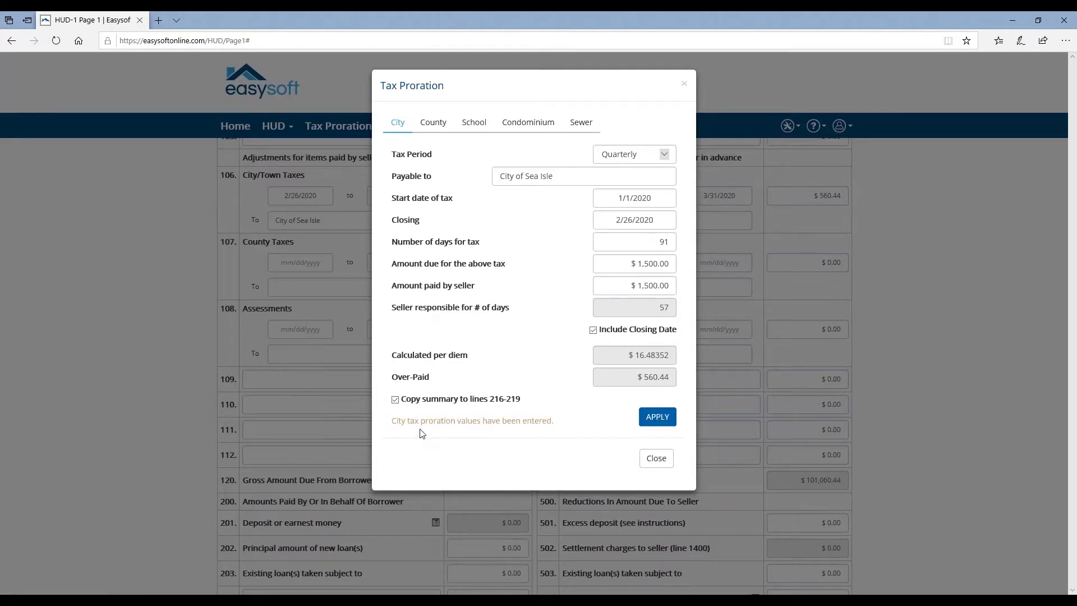
Make the county tax proration payable to County of Ocean with a 2/26/2020 closing date, and apply it.
{"action": "left_click", "coordinate": [433, 122]}
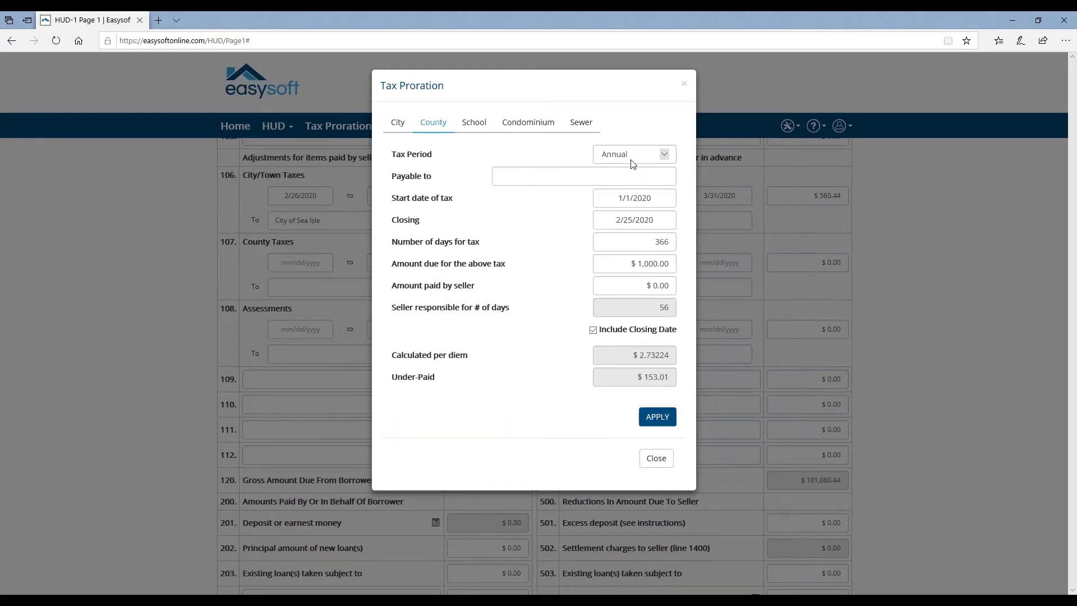
{"action": "left_click", "coordinate": [615, 175]}
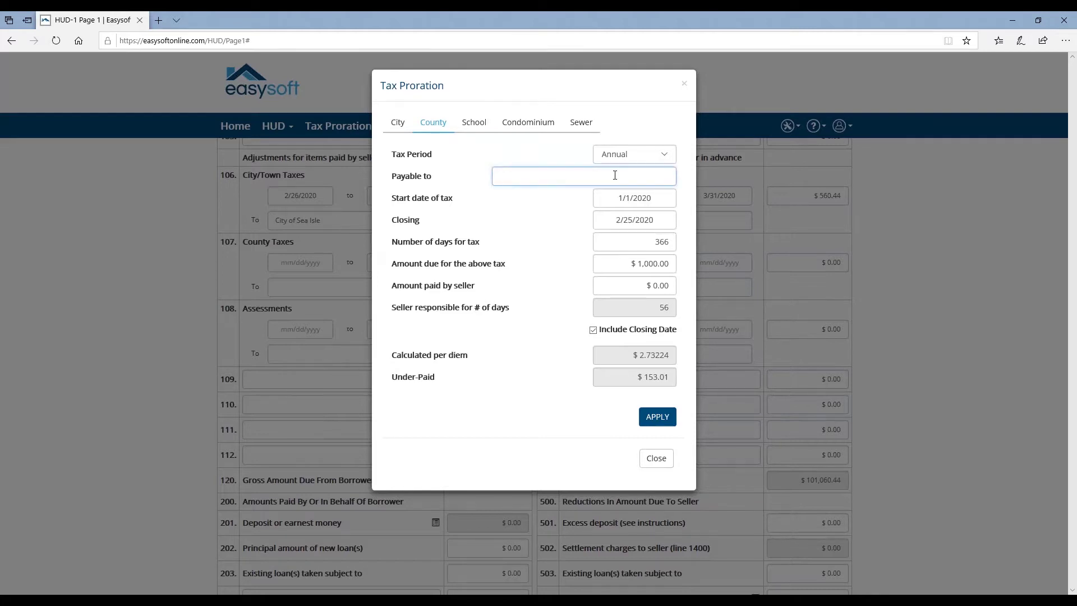
{"action": "type", "text": "County of Ocean"}
{"action": "left_click", "coordinate": [620, 219]}
{"action": "left_click", "coordinate": [663, 339]}
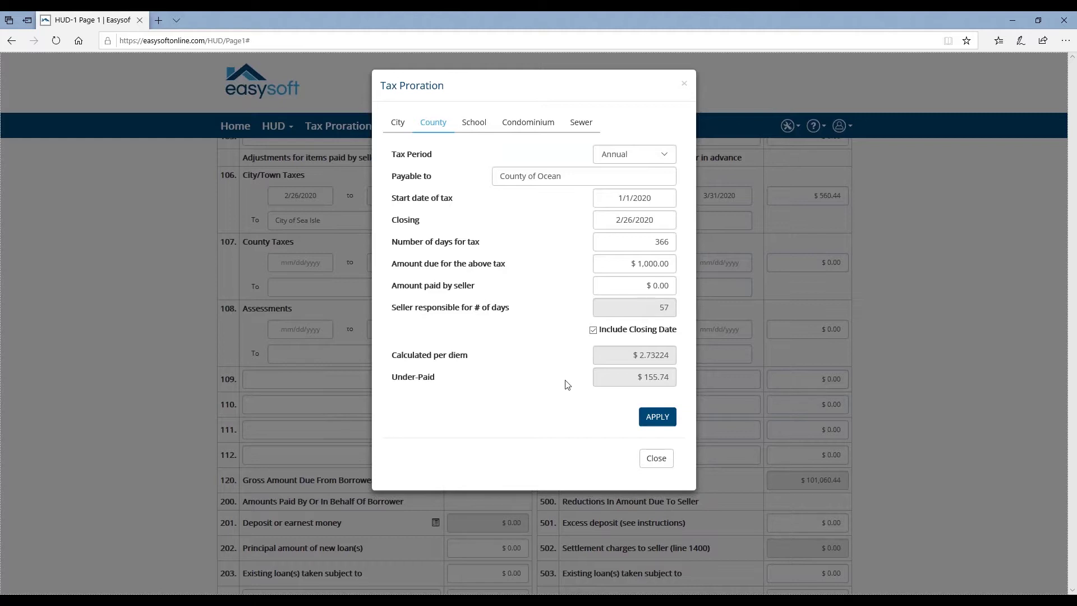
{"action": "left_click", "coordinate": [666, 422]}
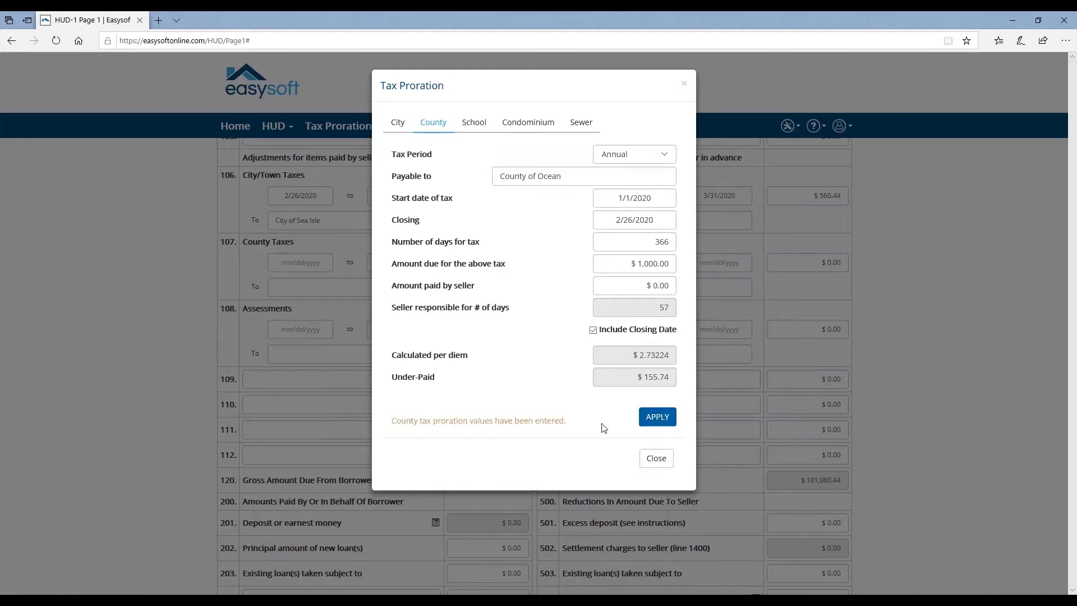
{"action": "left_click", "coordinate": [655, 459]}
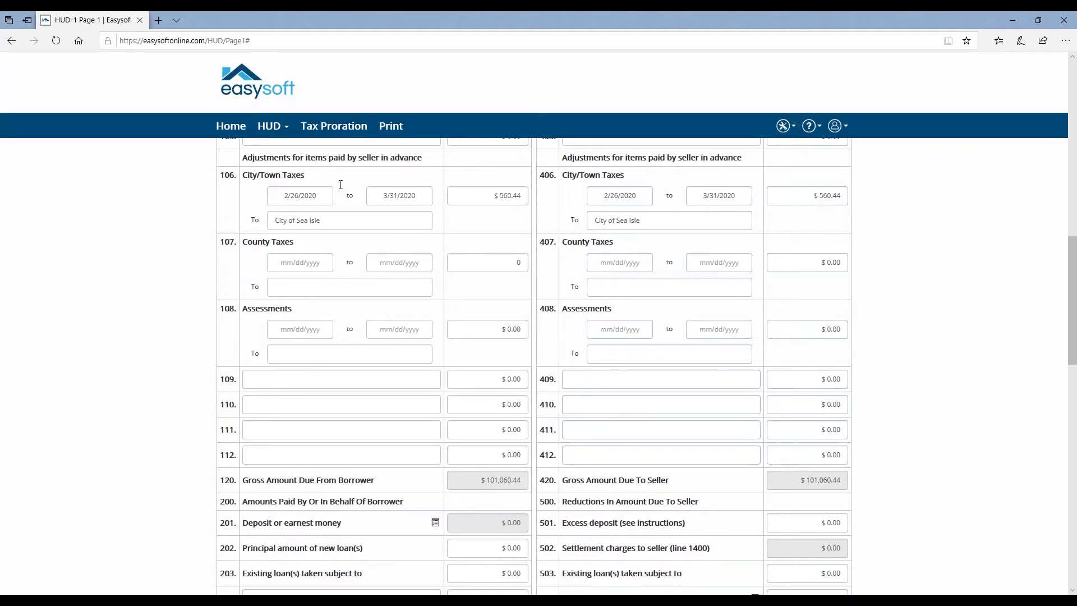
Review the city tax adjustment on line 106 and the gross amount due from the borrower on line 120.
{"action": "left_click", "coordinate": [464, 196]}
{"action": "scroll", "coordinate": [465, 277], "scroll_direction": "up", "scroll_amount": 2}
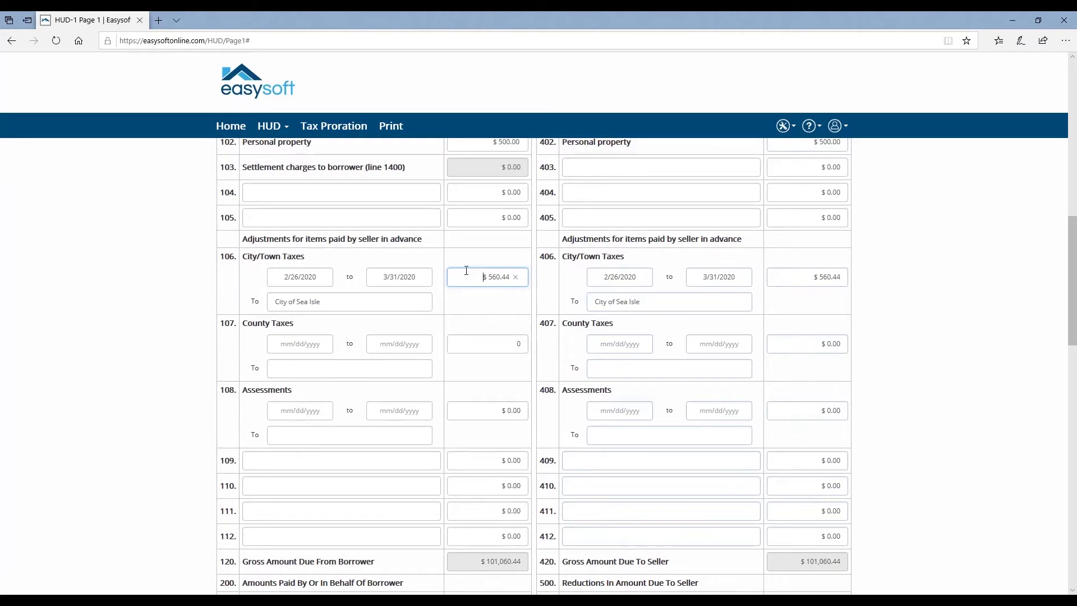
{"action": "scroll", "coordinate": [467, 271], "scroll_direction": "down", "scroll_amount": 2}
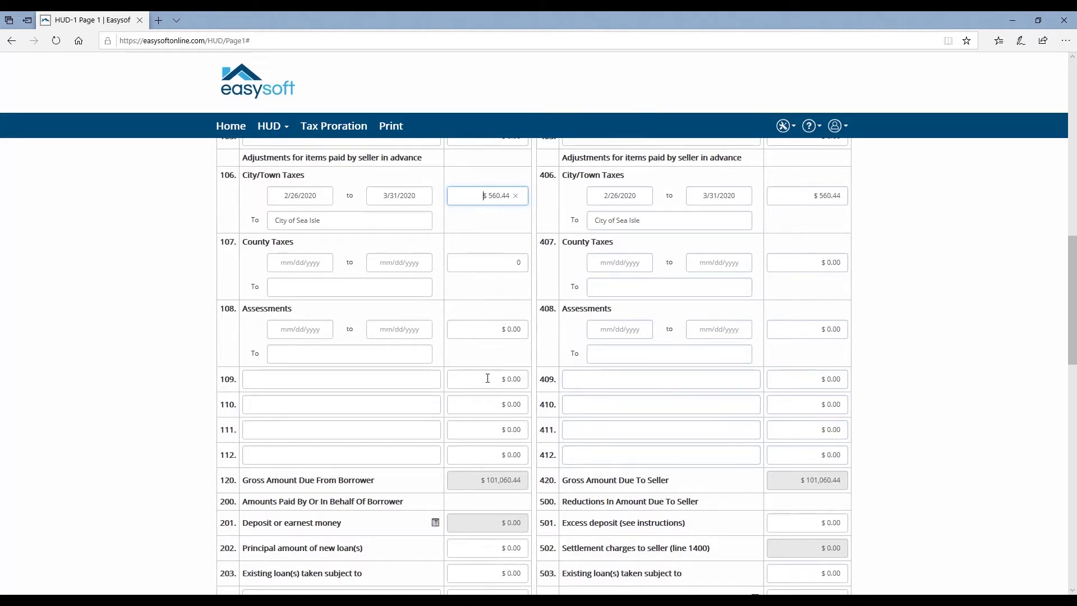
{"action": "scroll", "coordinate": [487, 384], "scroll_direction": "down", "scroll_amount": 2}
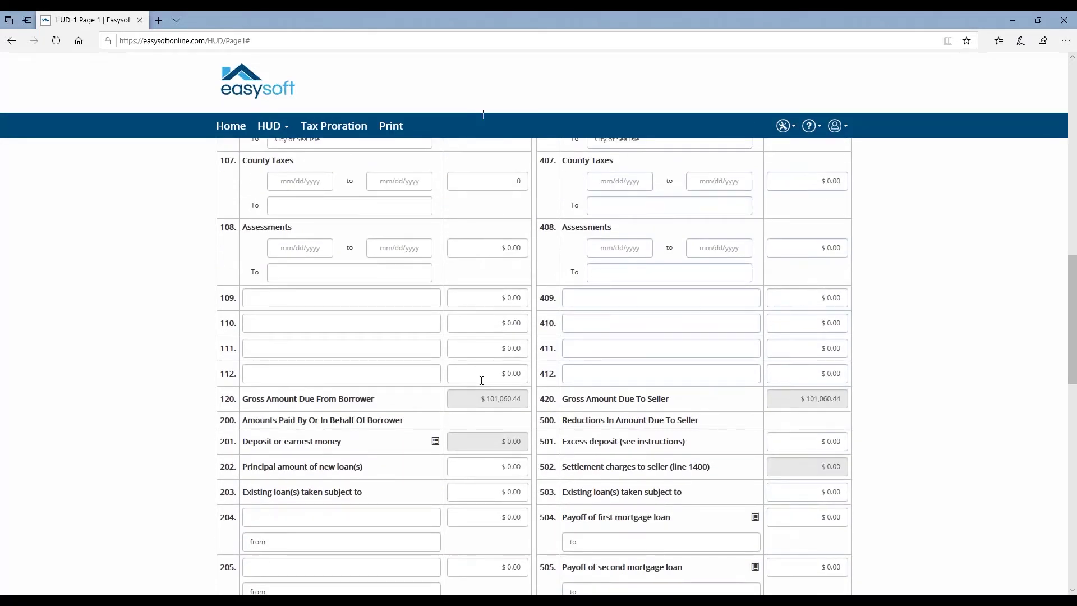
{"action": "scroll", "coordinate": [482, 381], "scroll_direction": "down", "scroll_amount": 2}
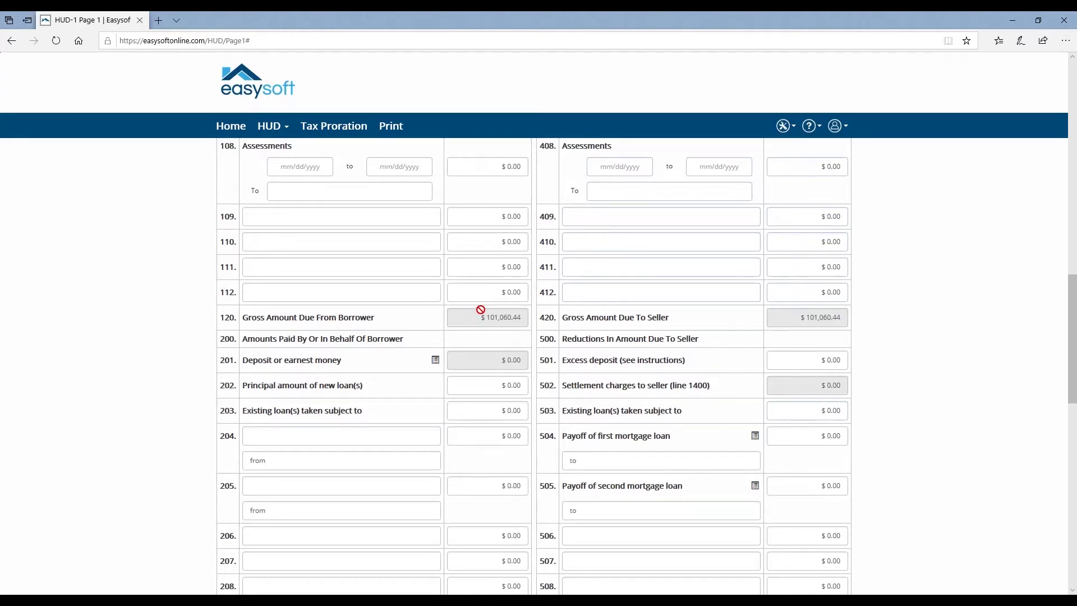
{"action": "scroll", "coordinate": [483, 320], "scroll_direction": "down", "scroll_amount": 3}
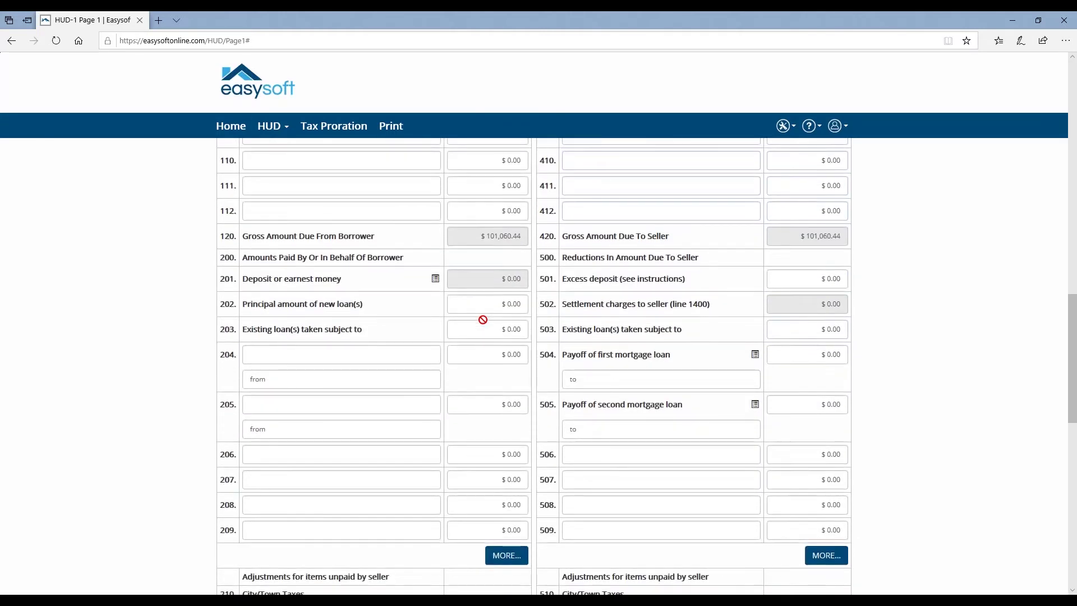
Enter the line 201 deposit as $100 retained by broker on line 701, $200 on line 702 and $1,000 paid directly to the seller.
{"action": "left_click", "coordinate": [435, 280]}
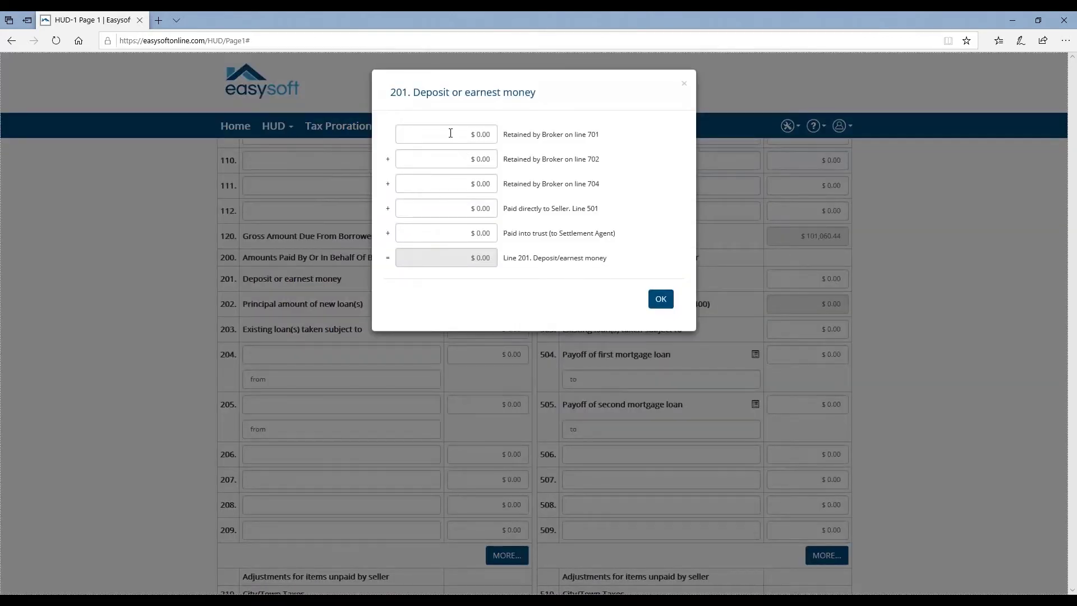
{"action": "left_click", "coordinate": [451, 133]}
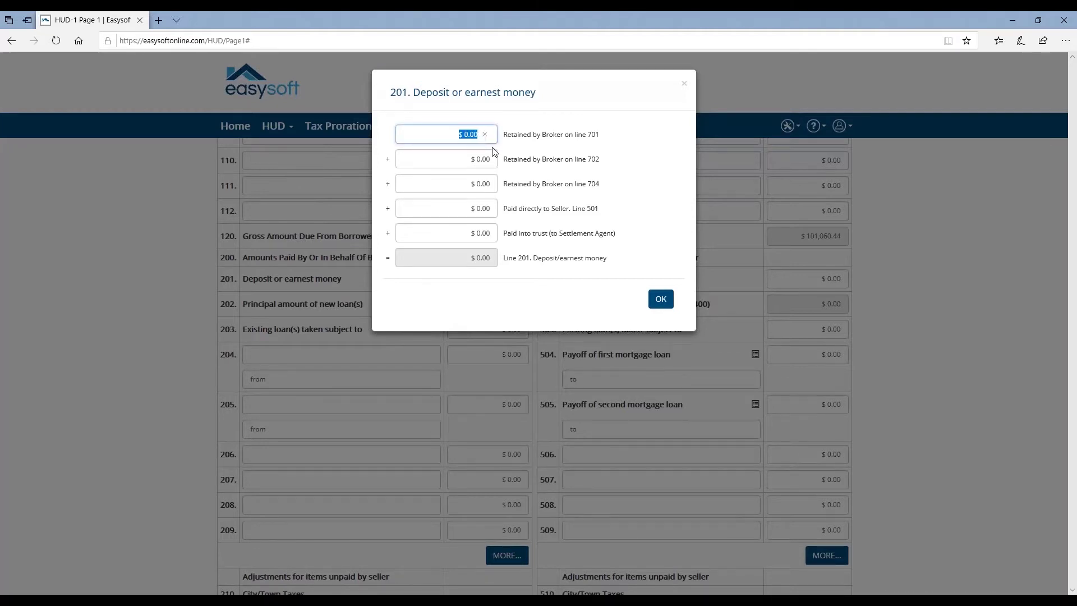
{"action": "type", "text": "100"}
{"action": "key", "text": "Tab"}
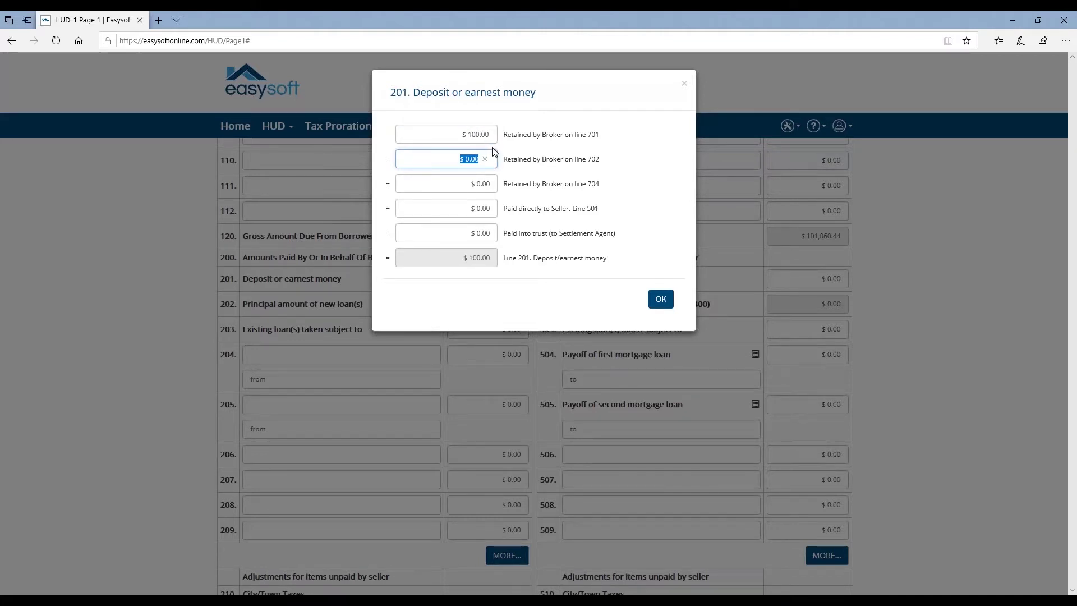
{"action": "type", "text": "200"}
{"action": "key", "text": "Tab"}
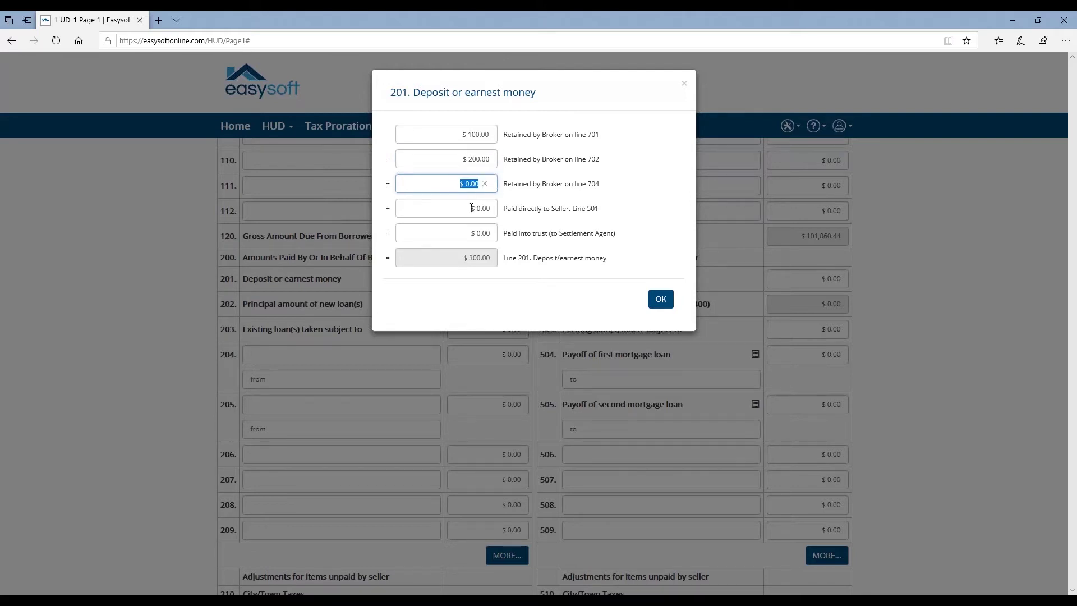
{"action": "left_click_drag", "start_coordinate": [470, 208], "coordinate": [504, 217]}
{"action": "left_click", "coordinate": [485, 208]}
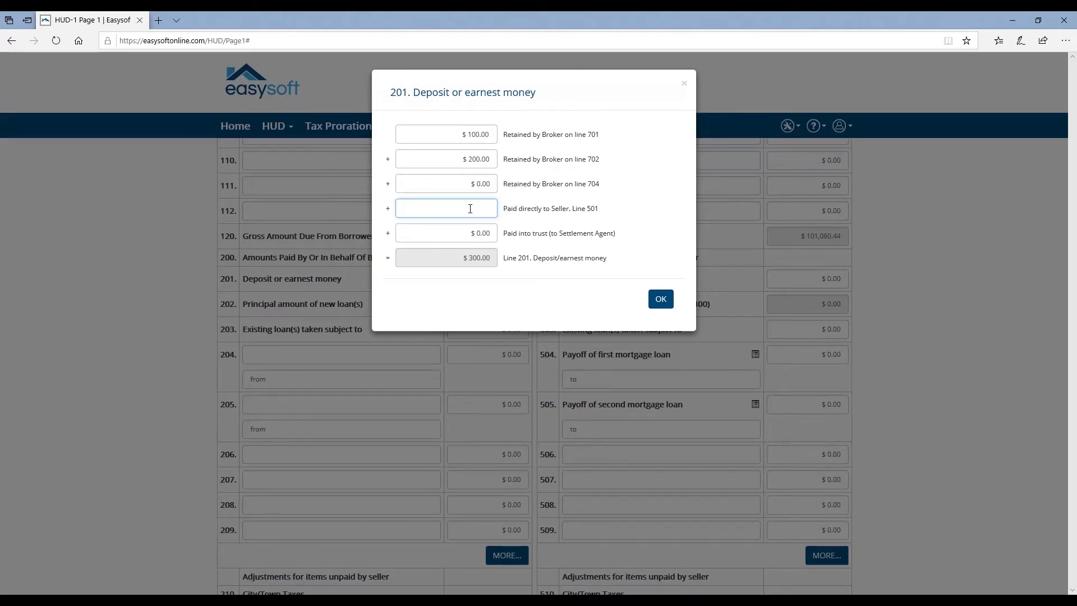
{"action": "type", "text": "1000"}
{"action": "key", "text": "Tab"}
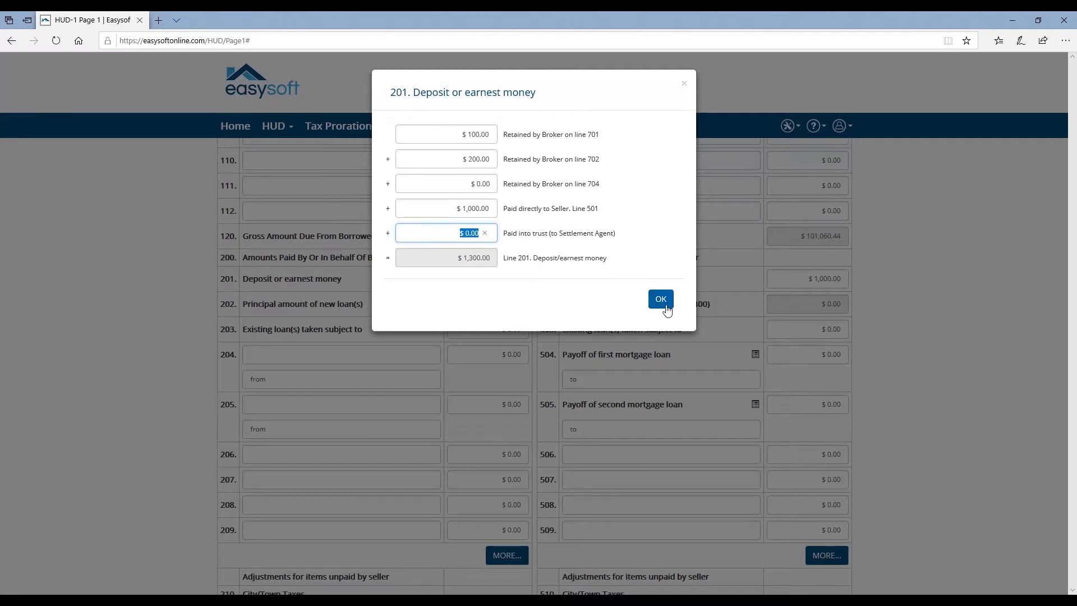
{"action": "left_click", "coordinate": [660, 298]}
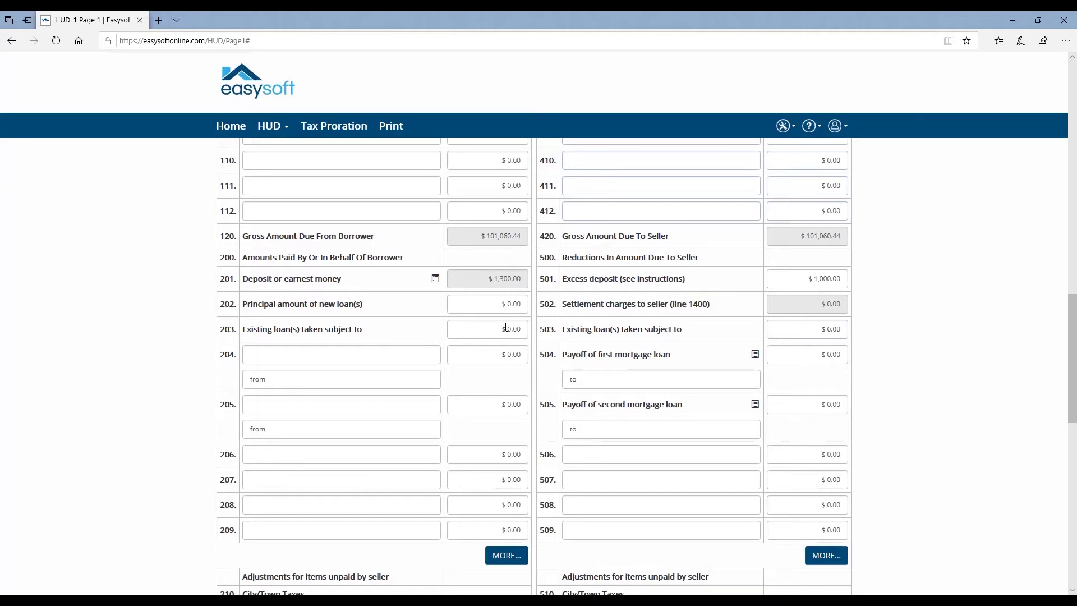
Examine the Section 200 additional items form, the county tax adjustment on line 211 and the summary lines below it.
{"action": "scroll", "coordinate": [505, 327], "scroll_direction": "down", "scroll_amount": 2}
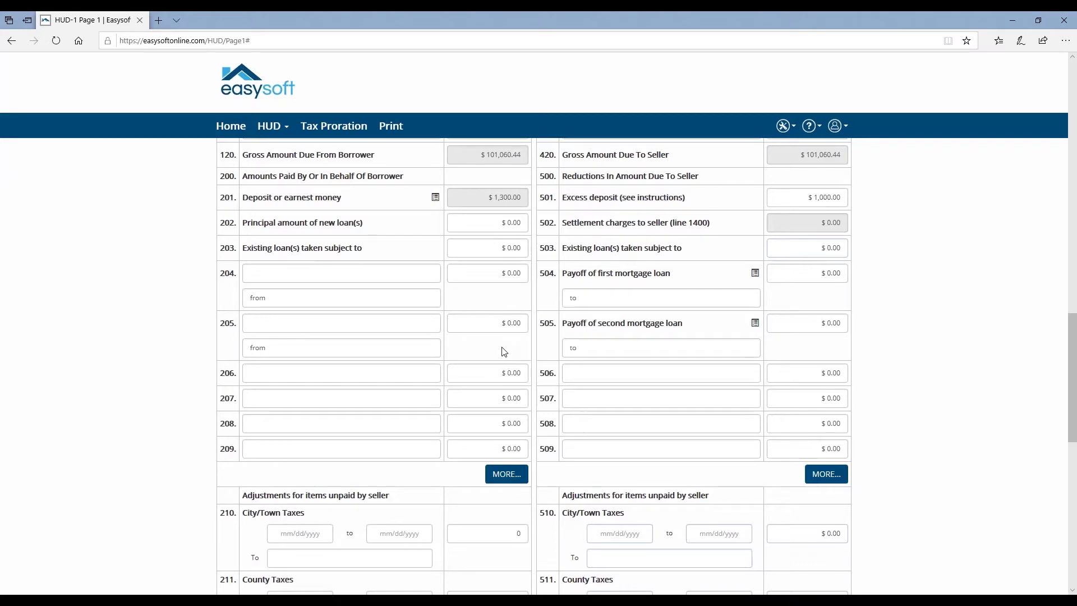
{"action": "scroll", "coordinate": [504, 352], "scroll_direction": "down", "scroll_amount": 3}
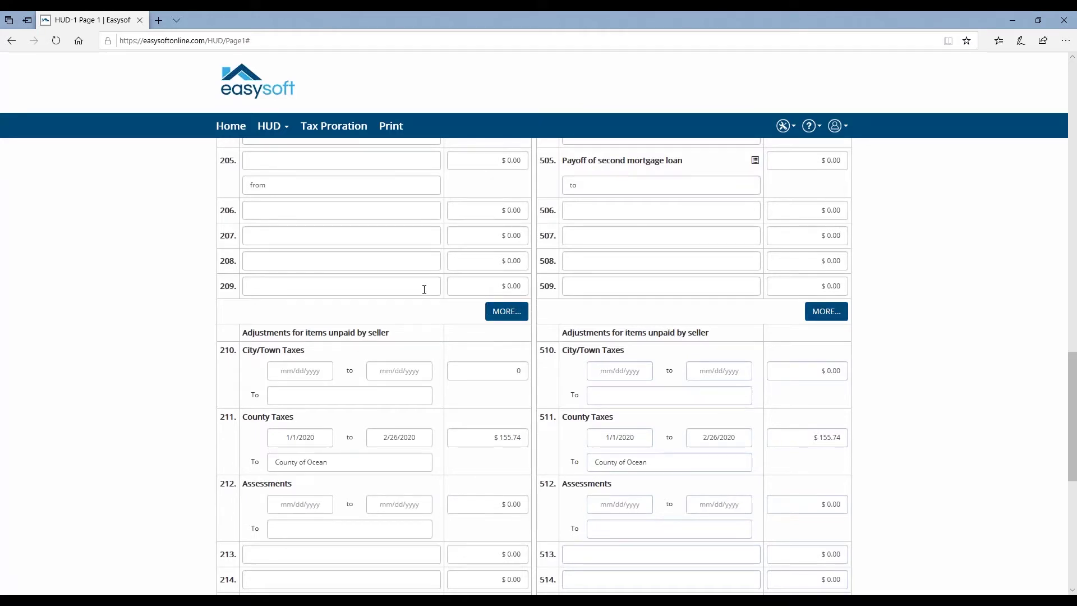
{"action": "left_click", "coordinate": [502, 312]}
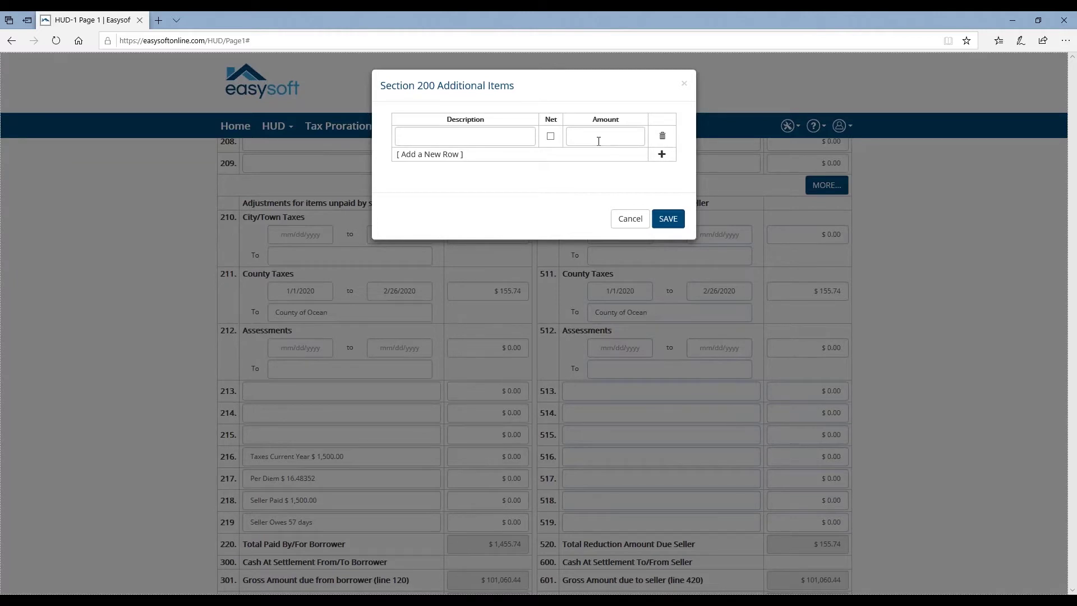
{"action": "left_click", "coordinate": [619, 219]}
{"action": "scroll", "coordinate": [534, 364], "scroll_direction": "down", "scroll_amount": 3}
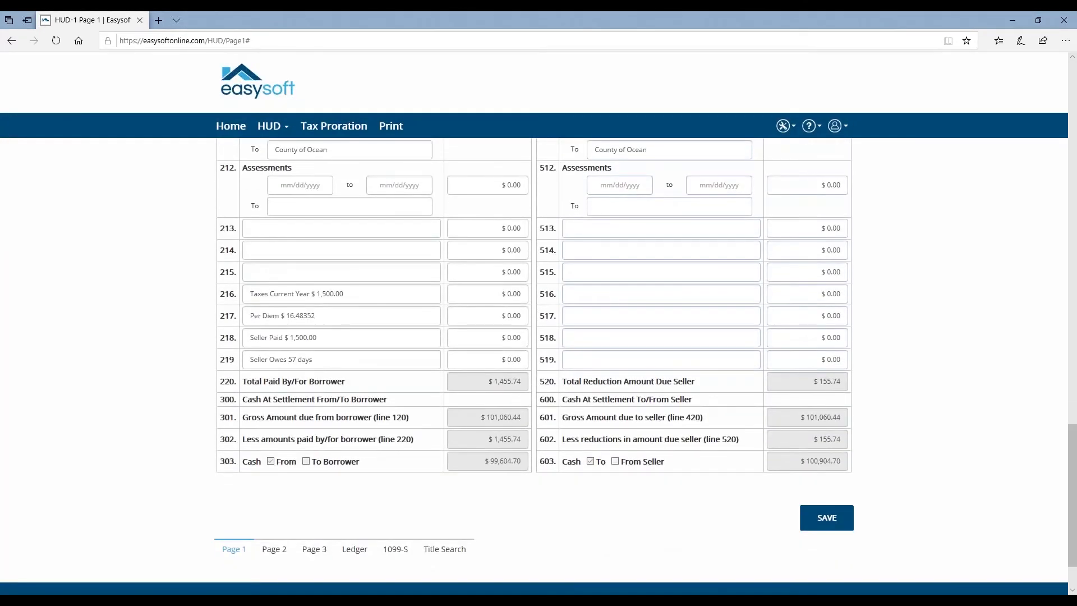
{"action": "scroll", "coordinate": [534, 364], "scroll_direction": "up", "scroll_amount": 1}
{"action": "scroll", "coordinate": [370, 215], "scroll_direction": "up", "scroll_amount": 2}
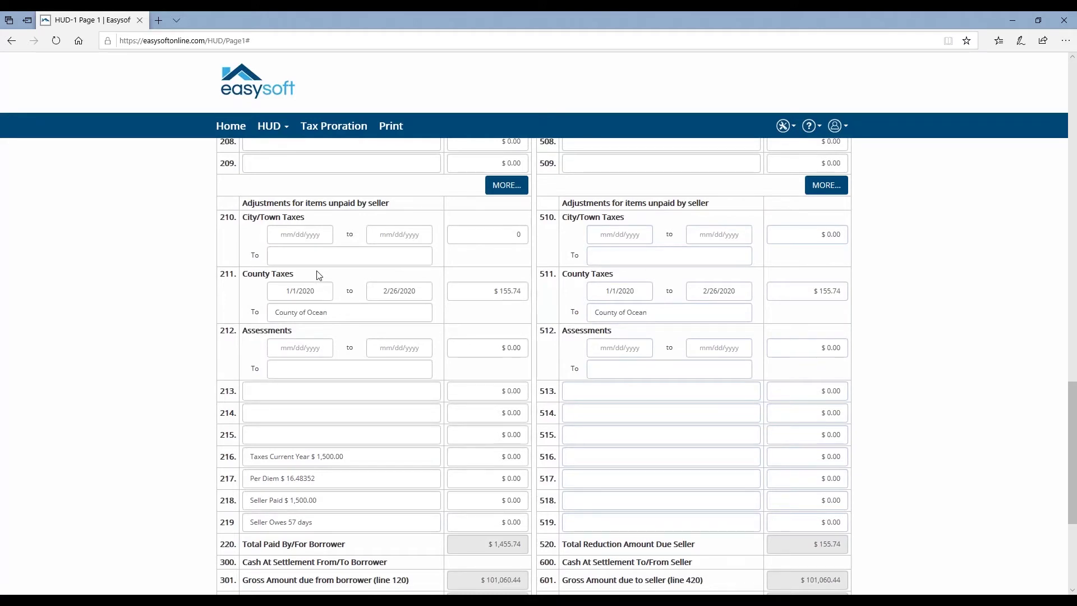
{"action": "left_click", "coordinate": [492, 290]}
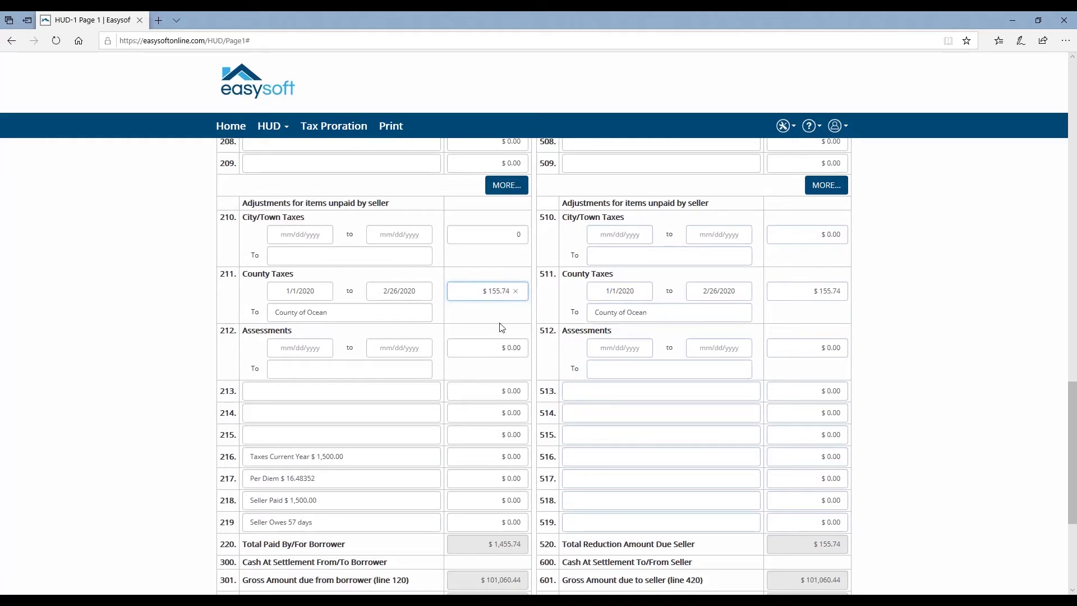
Save page 1 of the settlement statement and dismiss the confirmation.
{"action": "scroll", "coordinate": [501, 327], "scroll_direction": "down", "scroll_amount": 3}
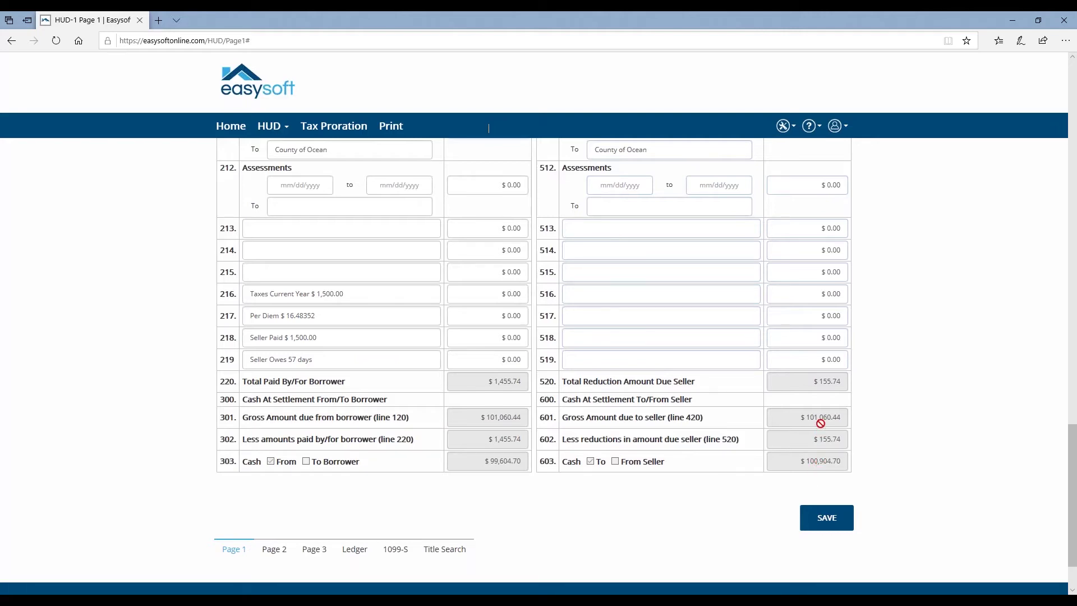
{"action": "left_click", "coordinate": [827, 519]}
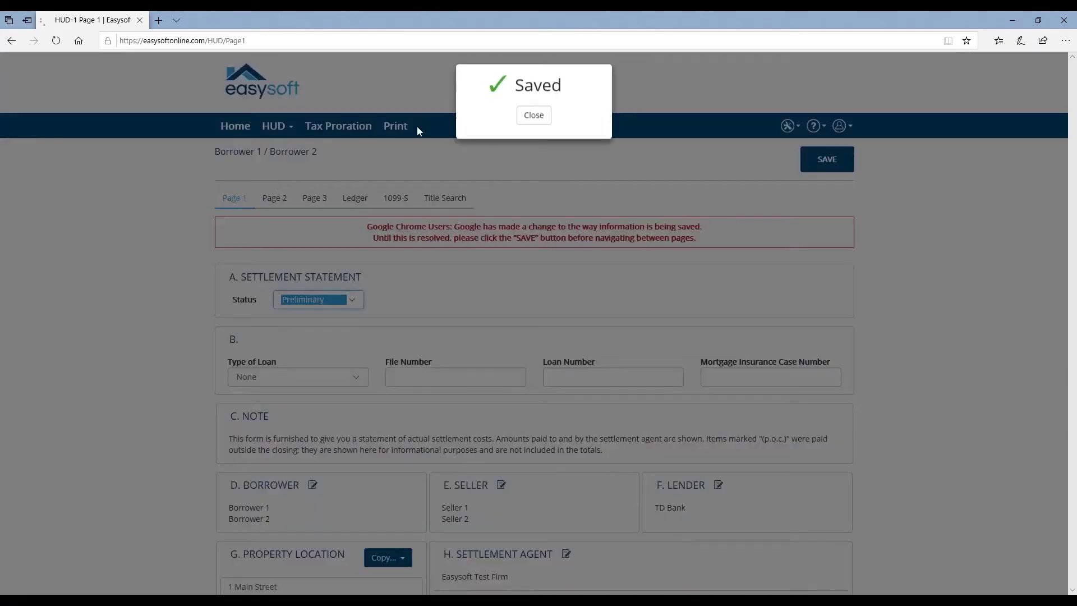
{"action": "left_click", "coordinate": [537, 122]}
Open page 2 of the settlement statement and set the total real estate broker commission in section 700 to 5%.
{"action": "left_click", "coordinate": [279, 203]}
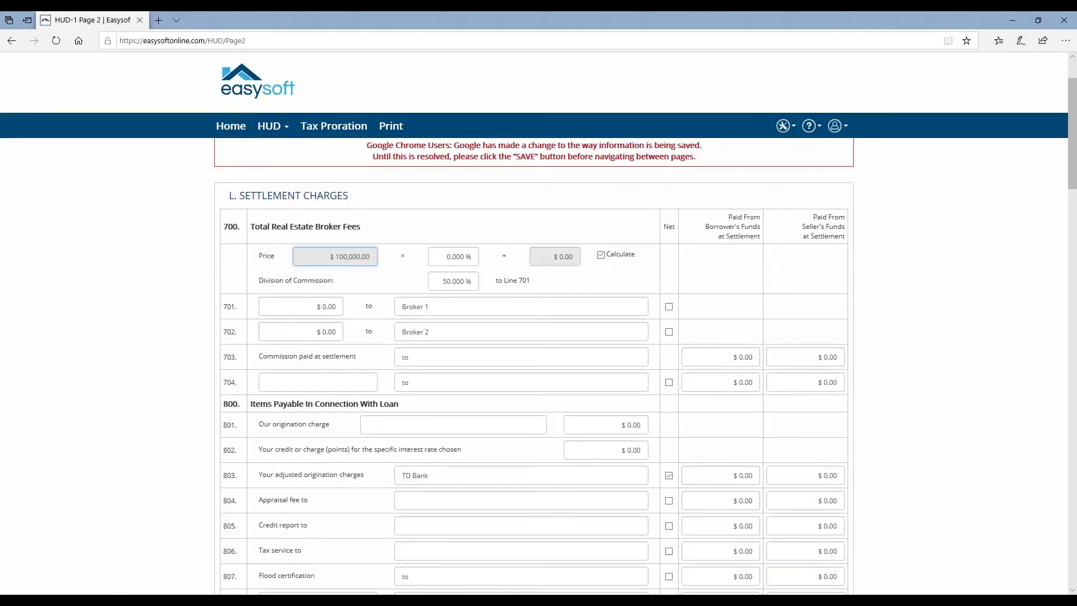
{"action": "scroll", "coordinate": [354, 175], "scroll_direction": "down", "scroll_amount": 2}
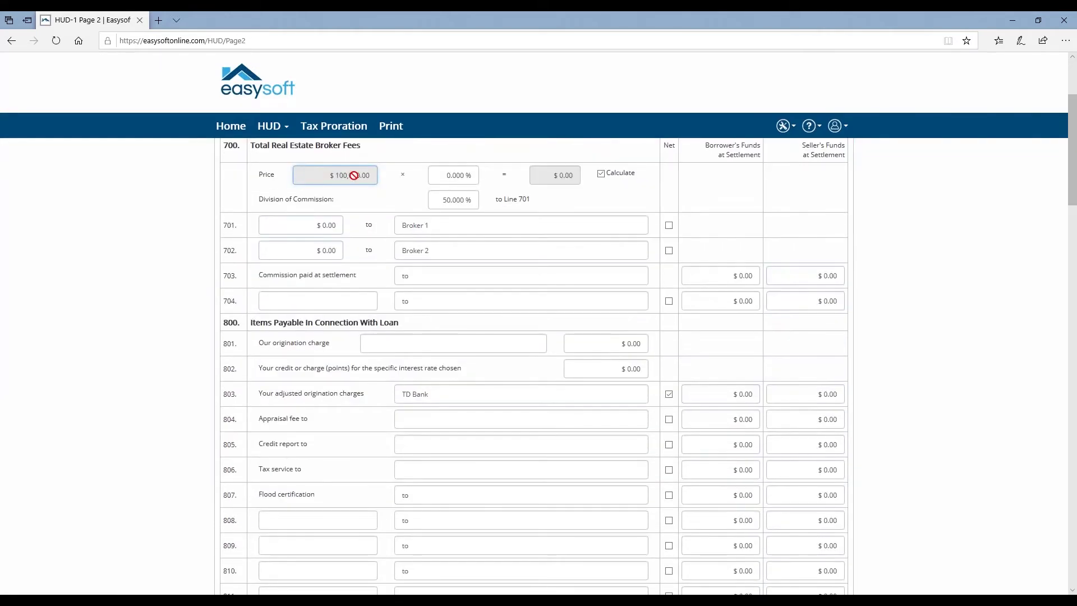
{"action": "left_click", "coordinate": [456, 177]}
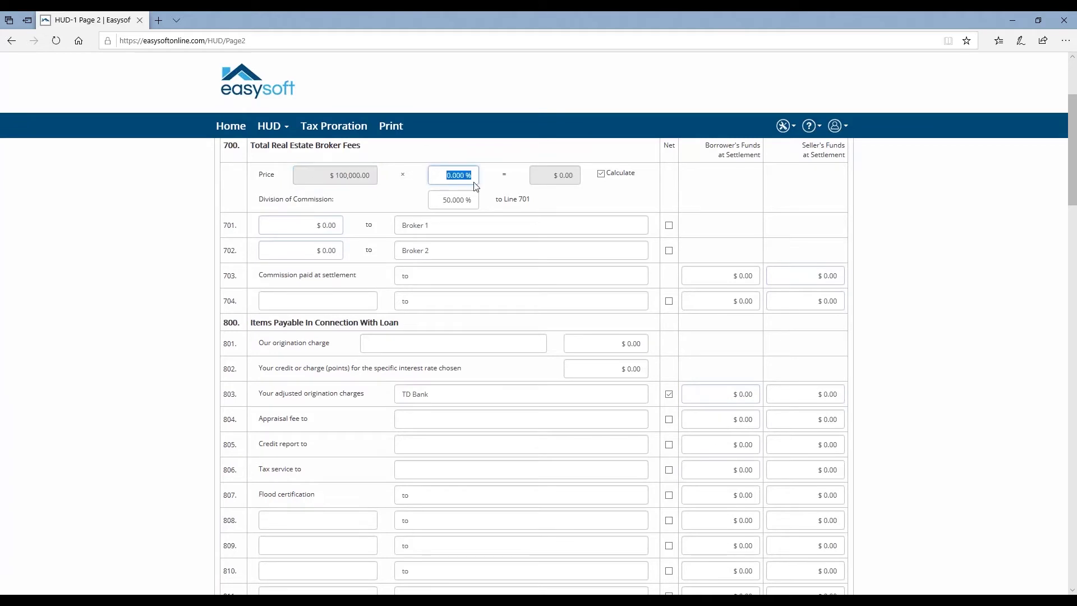
{"action": "type", "text": "5"}
{"action": "key", "text": "Tab"}
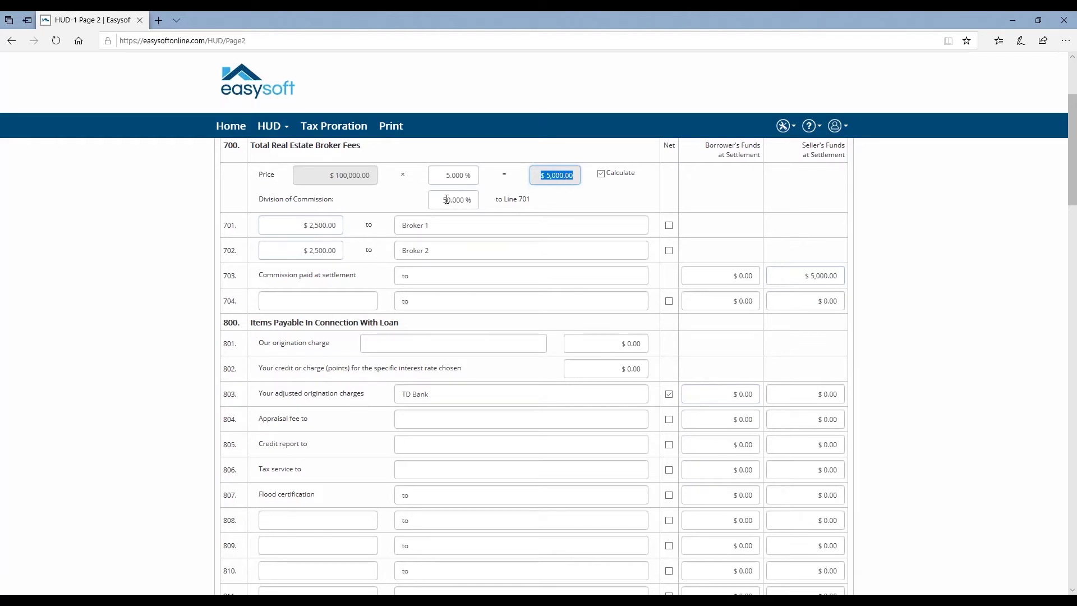
Set the division of commission to line 701 to 70% and check the line 702 share and the seller's commission on line 703.
{"action": "left_click_drag", "start_coordinate": [444, 200], "coordinate": [477, 206]}
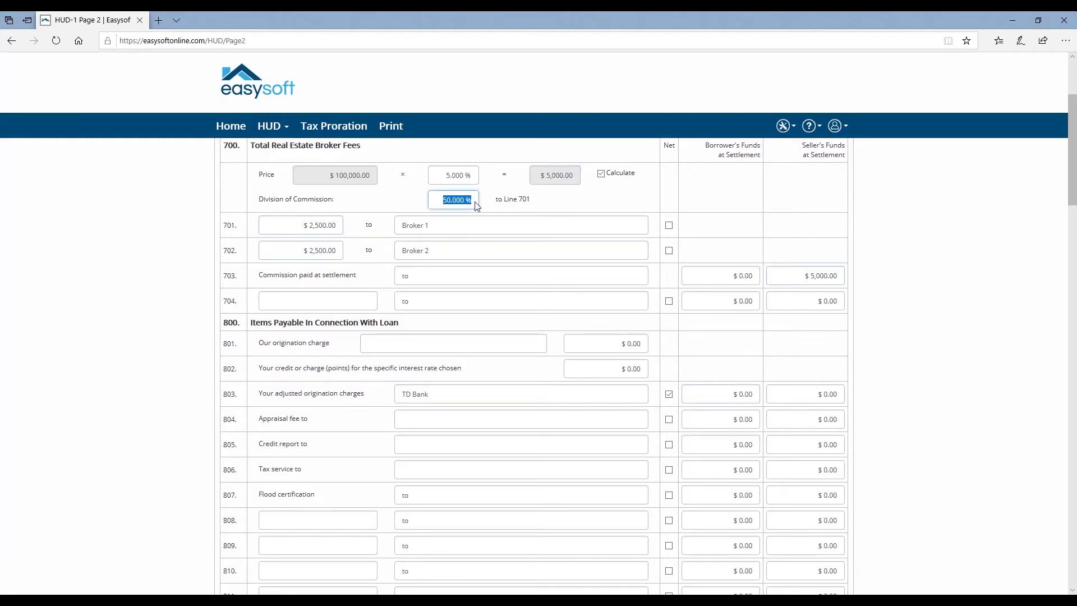
{"action": "type", "text": "70"}
{"action": "key", "text": "Tab"}
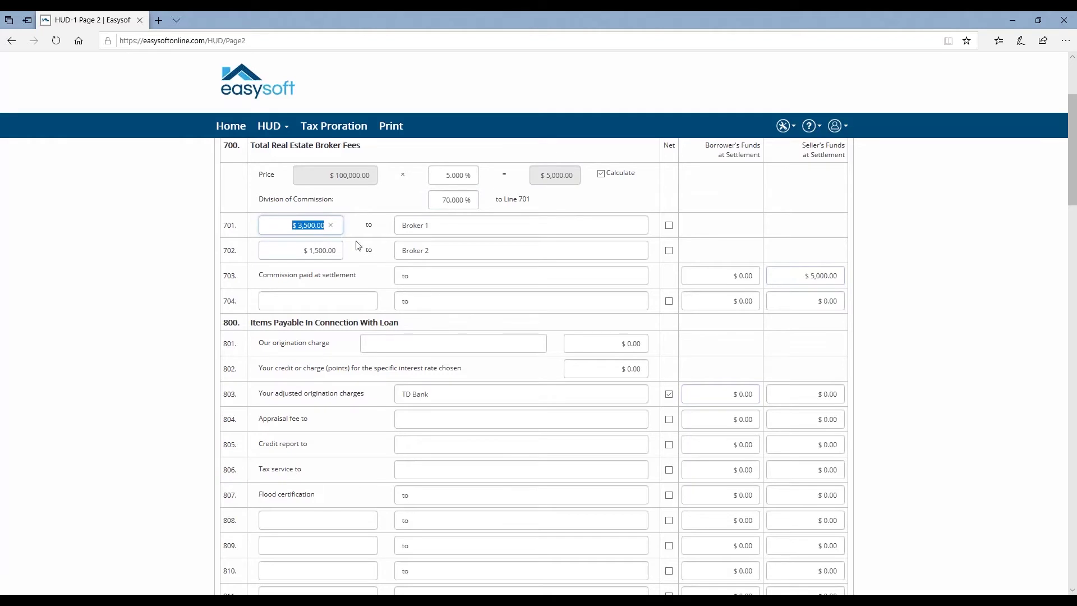
{"action": "left_click", "coordinate": [329, 251]}
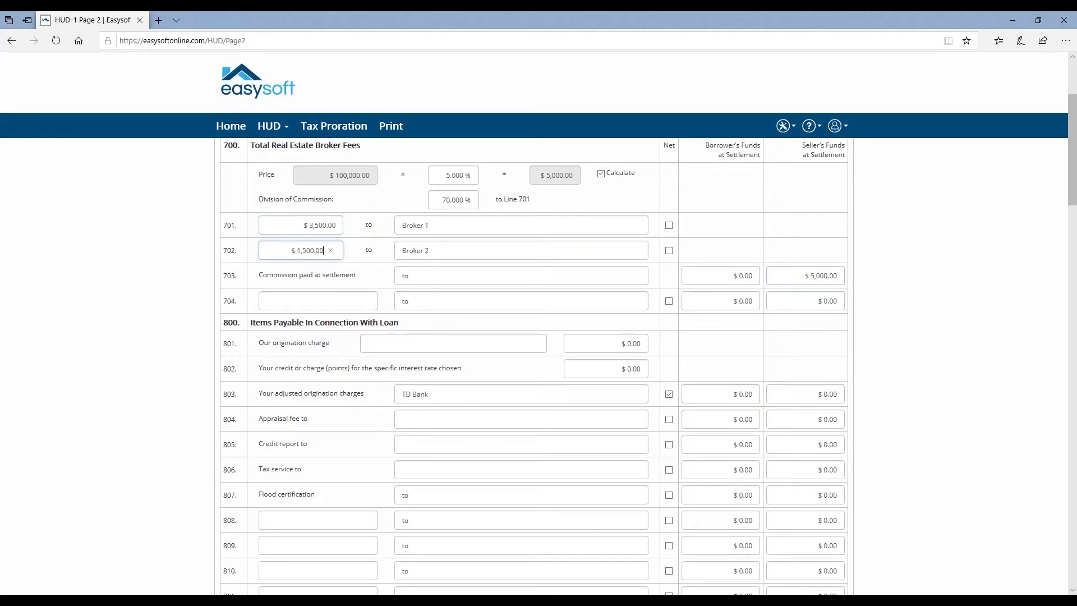
{"action": "left_click", "coordinate": [819, 278]}
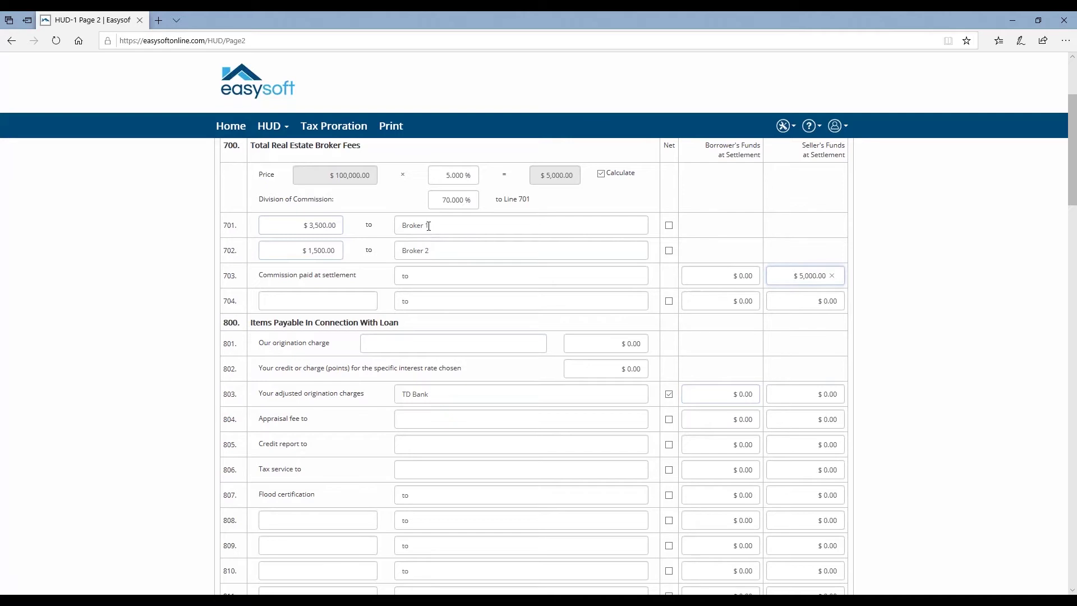
Enter a $50 origination charge on line 801 and a $75 interest rate charge on line 802, then check line 803.
{"action": "scroll", "coordinate": [429, 226], "scroll_direction": "down", "scroll_amount": 2}
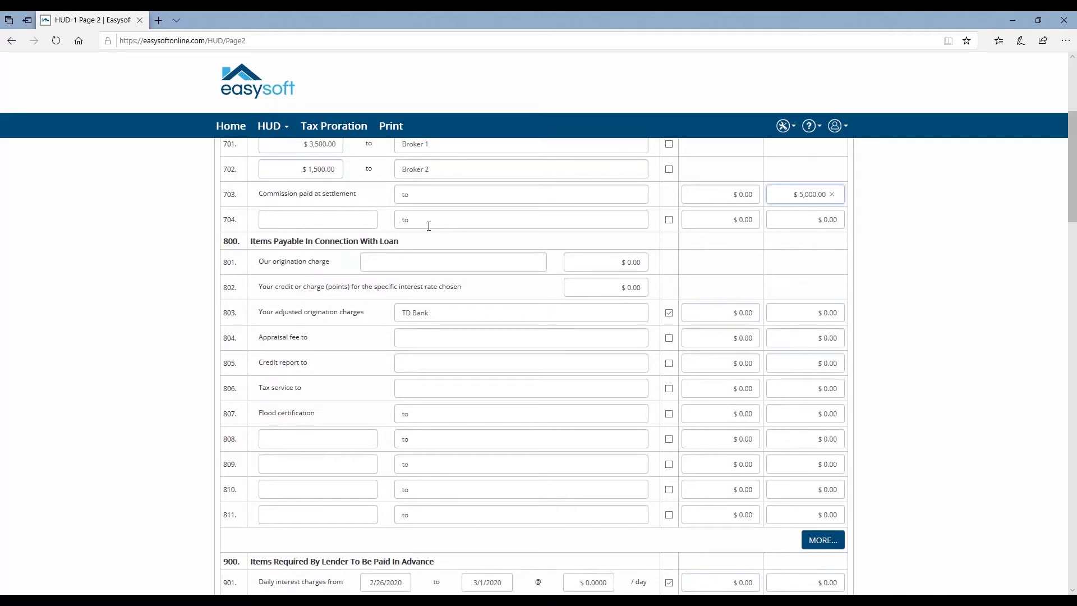
{"action": "left_click", "coordinate": [612, 261]}
{"action": "type", "text": "50"}
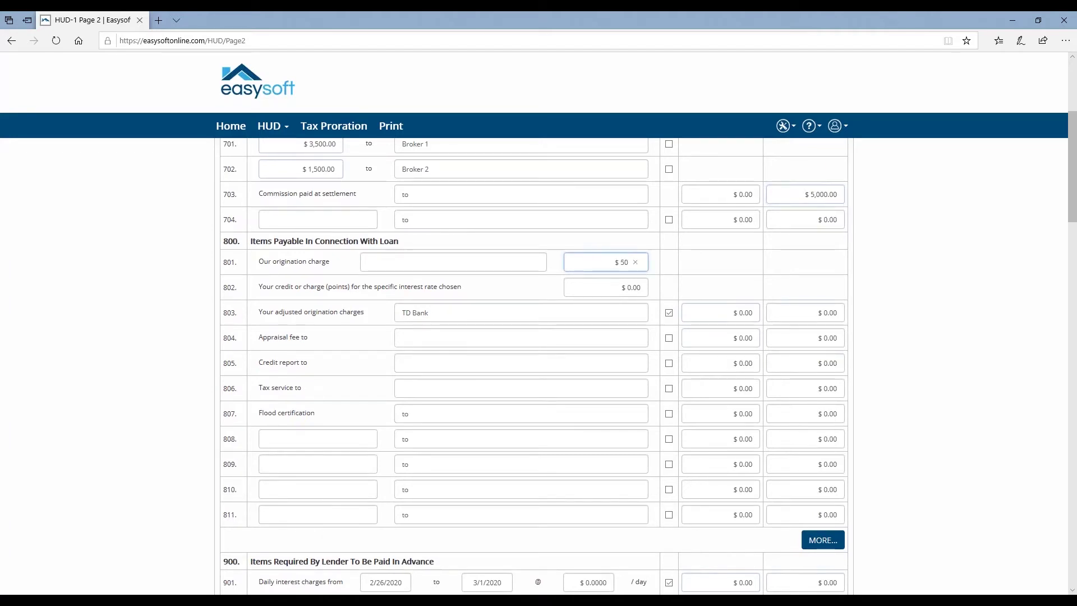
{"action": "left_click", "coordinate": [606, 287]}
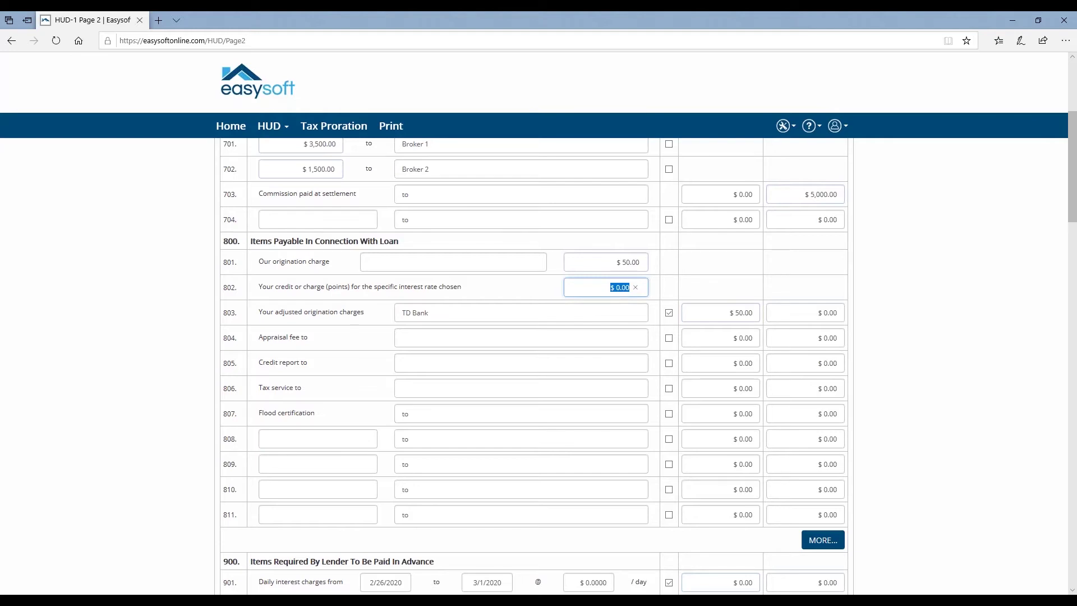
{"action": "type", "text": "75"}
{"action": "key", "text": "Tab"}
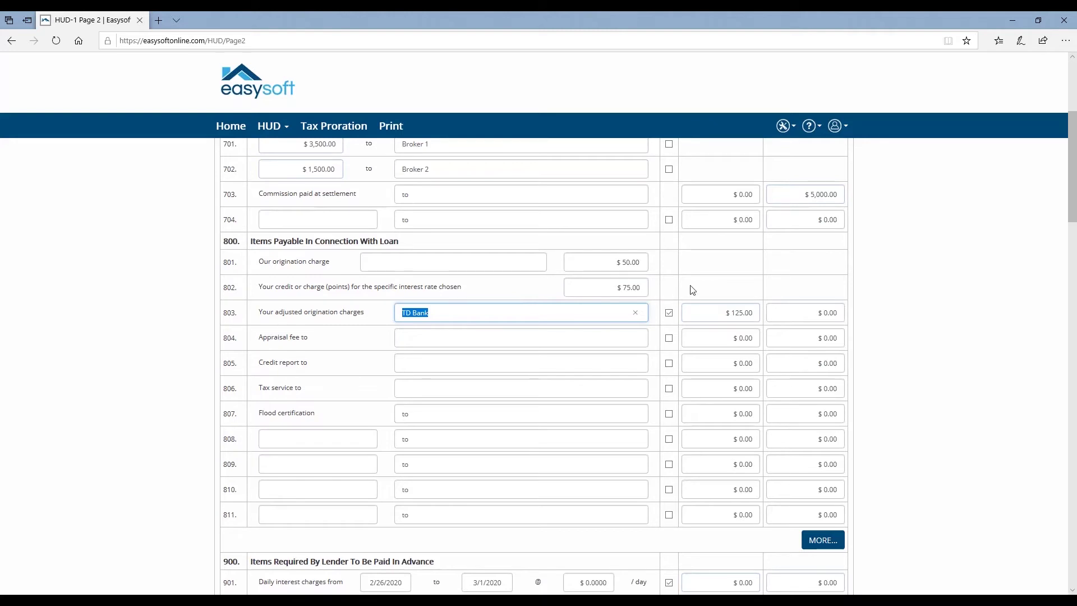
{"action": "left_click", "coordinate": [700, 314]}
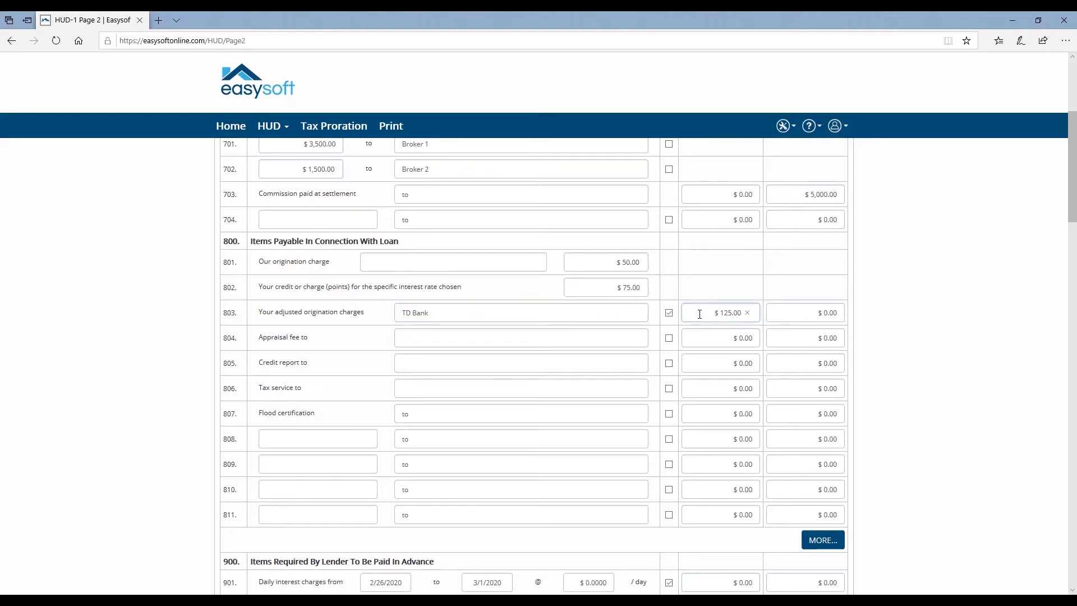
{"action": "left_click", "coordinate": [491, 312]}
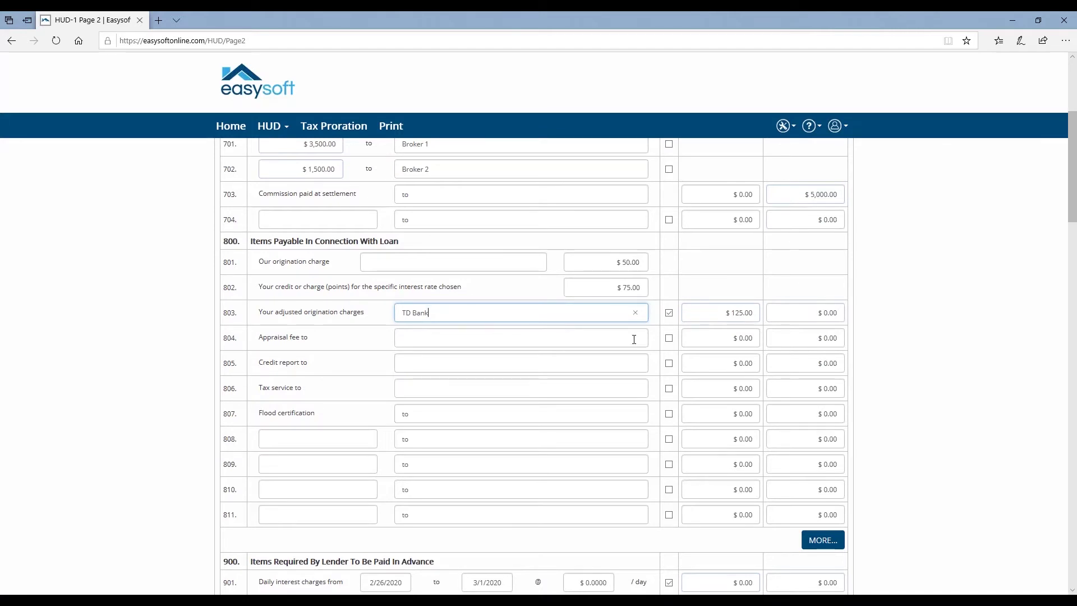
Enter a $100 appraisal fee on line 804 and an $80 credit report fee on line 805, both from the borrower's funds.
{"action": "left_click", "coordinate": [727, 338]}
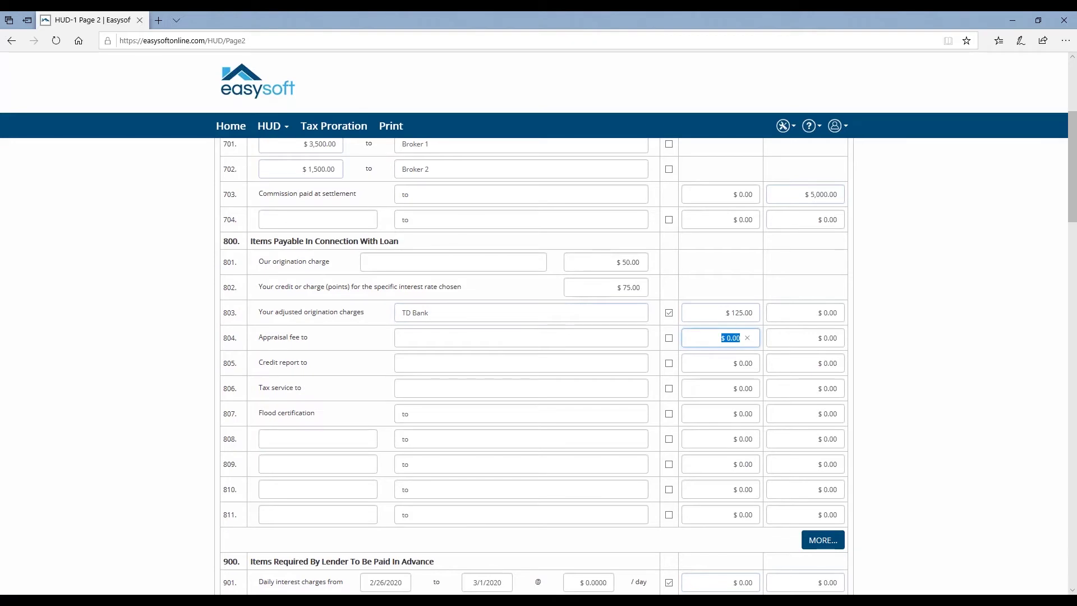
{"action": "type", "text": "100"}
{"action": "left_click", "coordinate": [733, 365]}
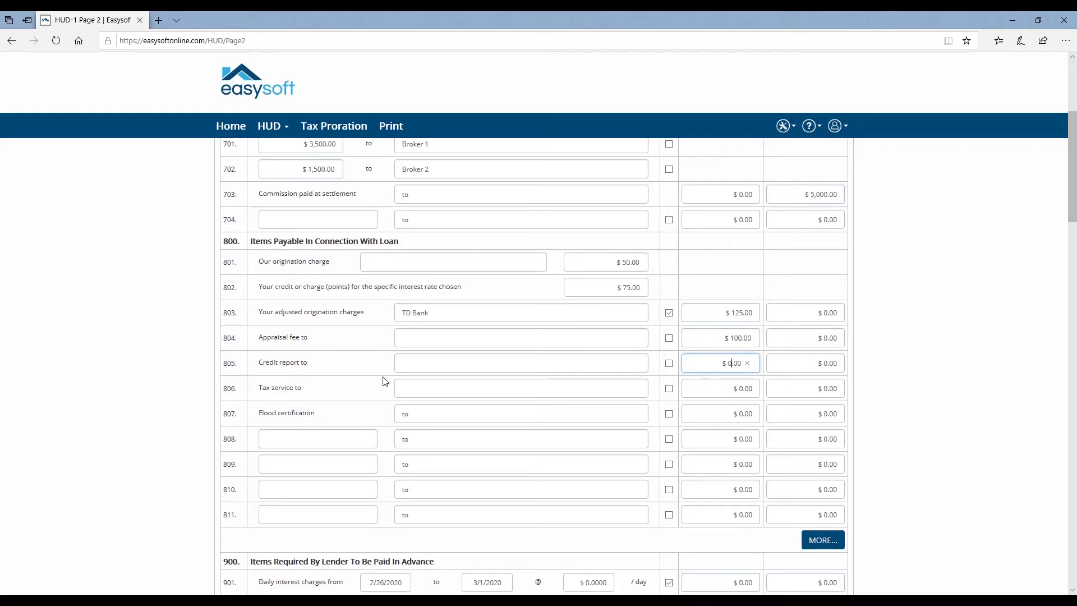
{"action": "double_click", "coordinate": [716, 362]}
{"action": "type", "text": "80"}
{"action": "left_click", "coordinate": [292, 400]}
{"action": "scroll", "coordinate": [421, 404], "scroll_direction": "down", "scroll_amount": 2}
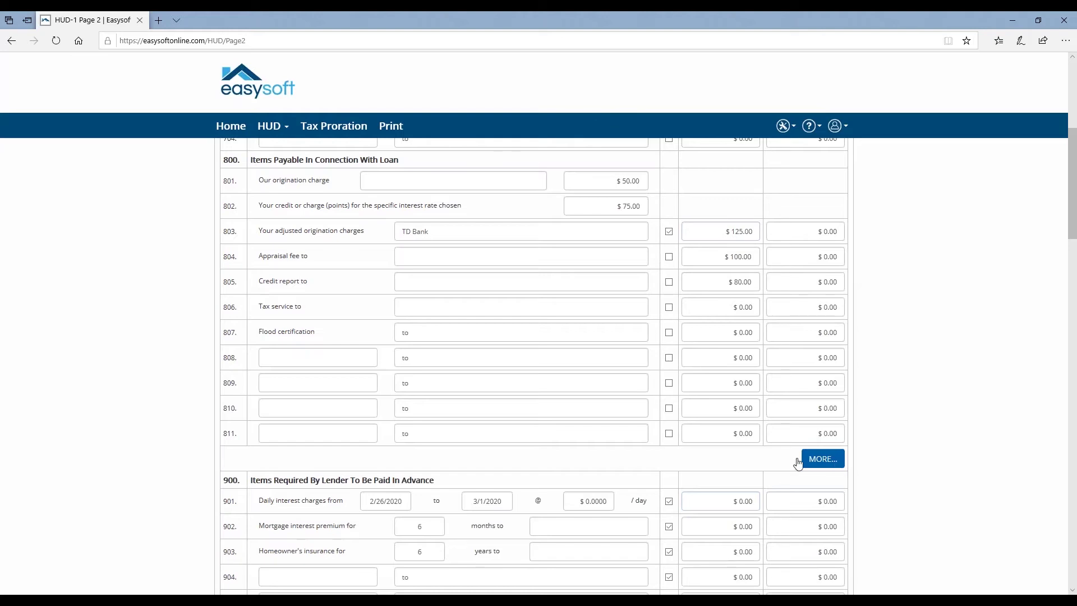
{"action": "left_click", "coordinate": [743, 437]}
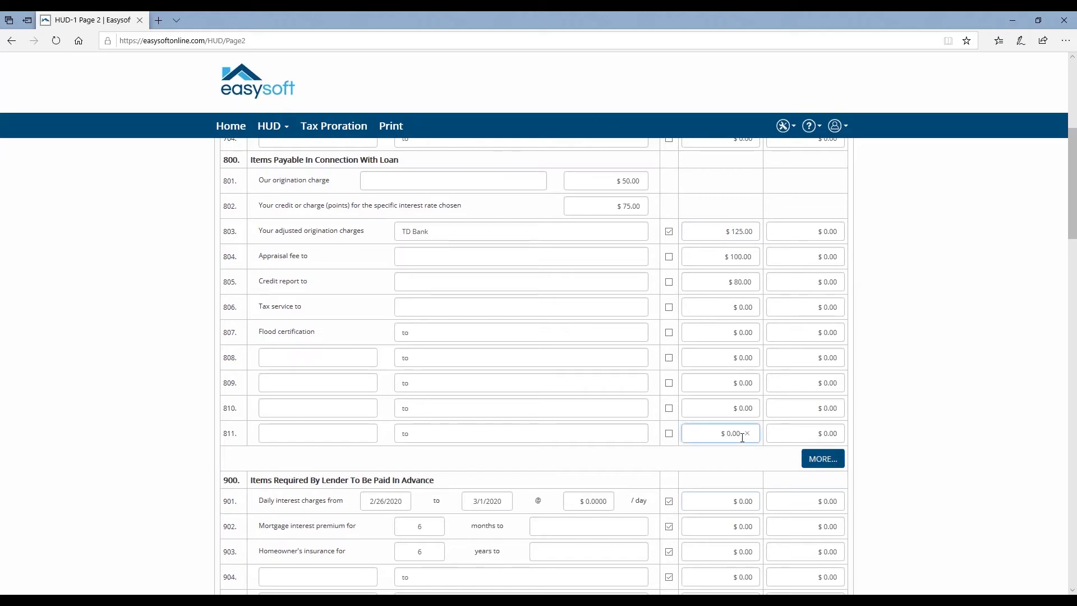
Set the daily interest charge on line 901 to $15 per day and check its borrower amount.
{"action": "scroll", "coordinate": [742, 437], "scroll_direction": "down", "scroll_amount": 2}
{"action": "scroll", "coordinate": [741, 437], "scroll_direction": "down", "scroll_amount": 4}
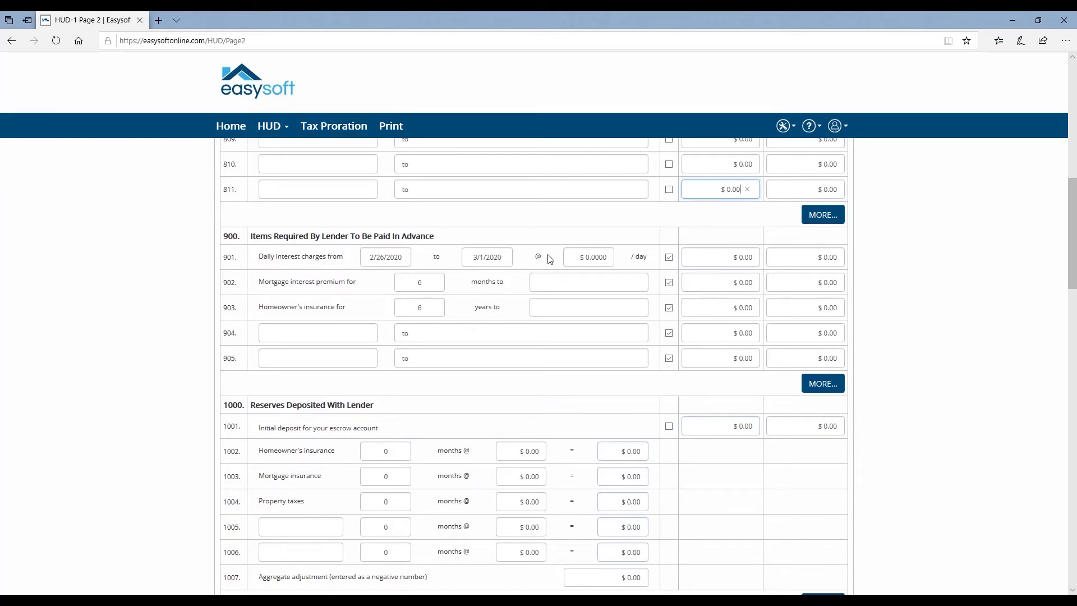
{"action": "left_click", "coordinate": [589, 257]}
{"action": "type", "text": "15"}
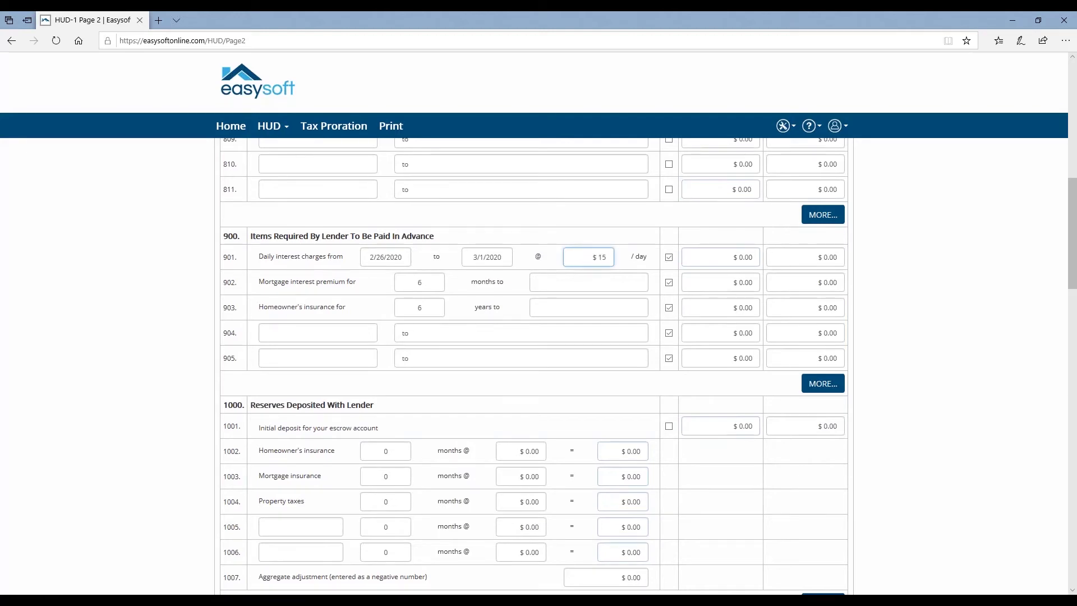
{"action": "key", "text": "Tab"}
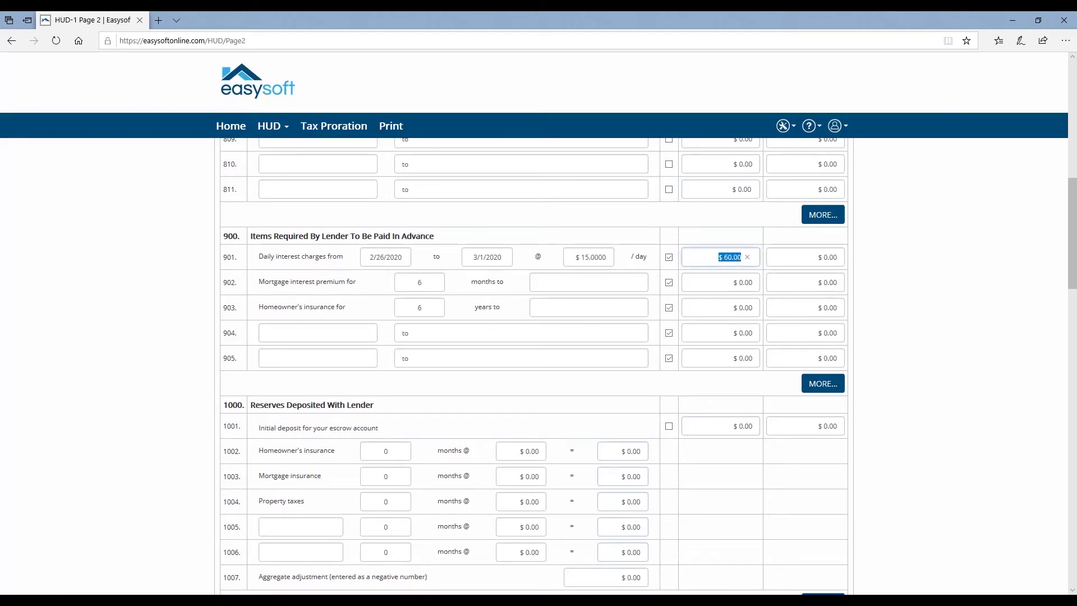
{"action": "left_click", "coordinate": [718, 258]}
Enter borrower amounts of $100 for the mortgage interest premium on line 902 and $200 for homeowner's insurance on line 903.
{"action": "left_click", "coordinate": [589, 285]}
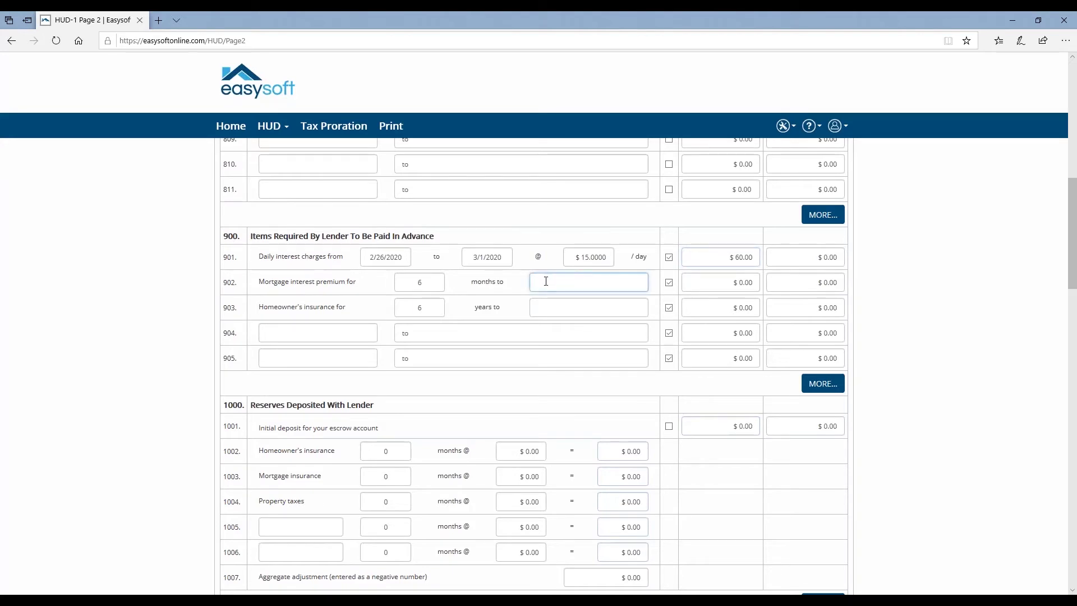
{"action": "left_click", "coordinate": [739, 284]}
{"action": "type", "text": "100"}
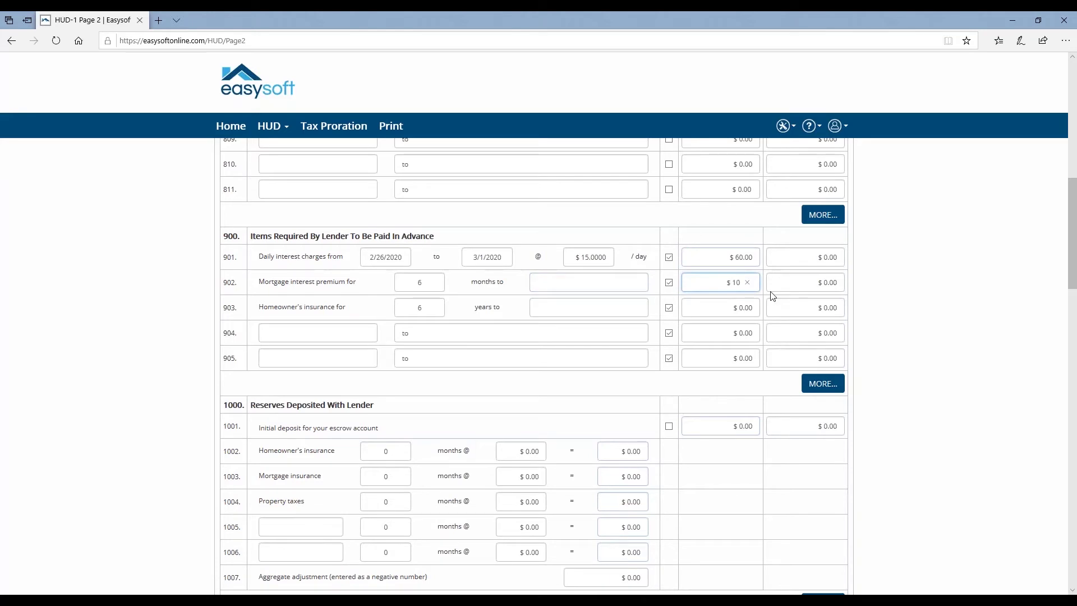
{"action": "left_click", "coordinate": [709, 307]}
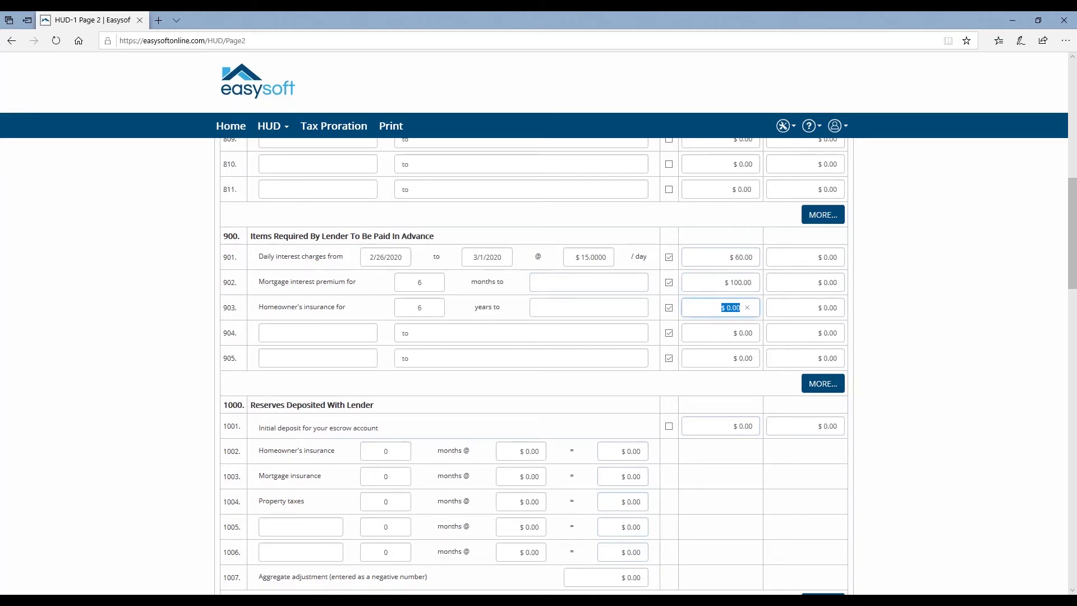
{"action": "type", "text": "200"}
{"action": "left_click", "coordinate": [728, 334]}
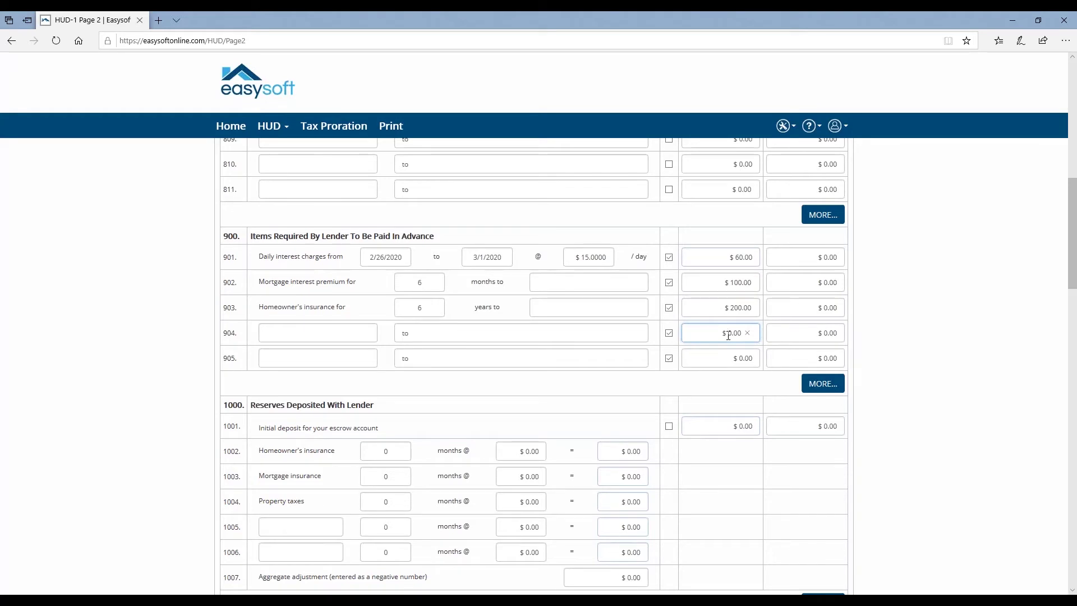
Enter homeowner's insurance reserves of 6 months at $100 on line 1002 and check the initial escrow deposit on line 1001.
{"action": "scroll", "coordinate": [420, 257], "scroll_direction": "down", "scroll_amount": 3}
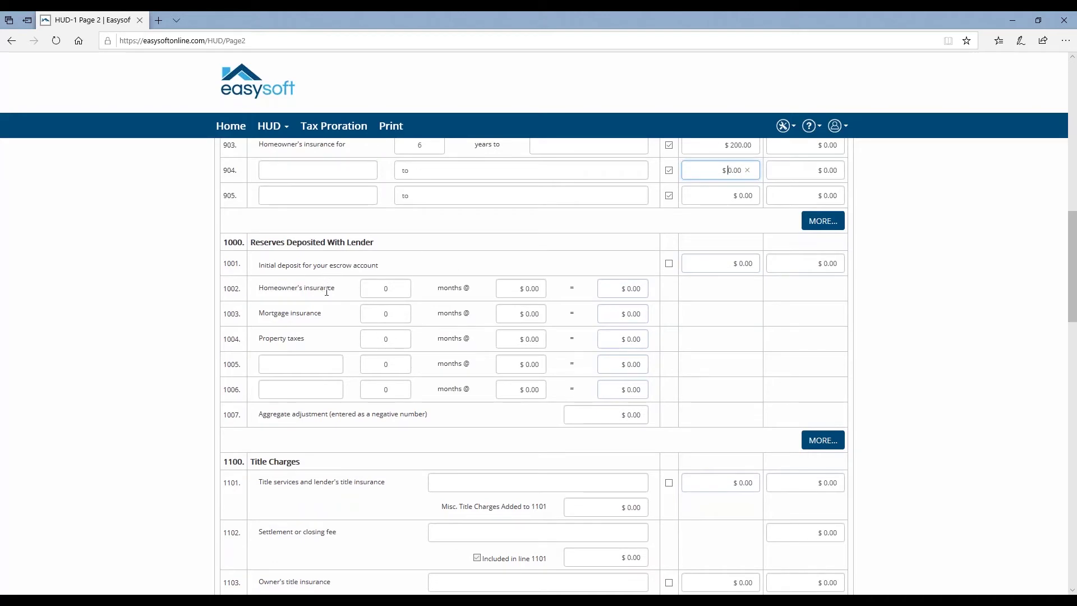
{"action": "left_click", "coordinate": [408, 286]}
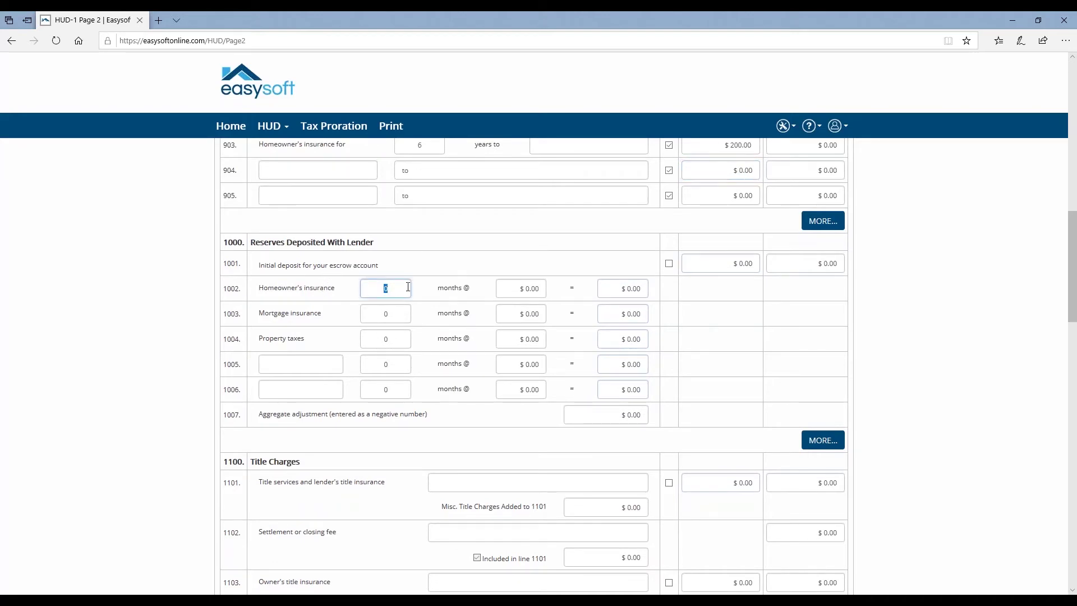
{"action": "type", "text": "6"}
{"action": "key", "text": "Tab"}
{"action": "type", "text": "100"}
{"action": "key", "text": "Tab"}
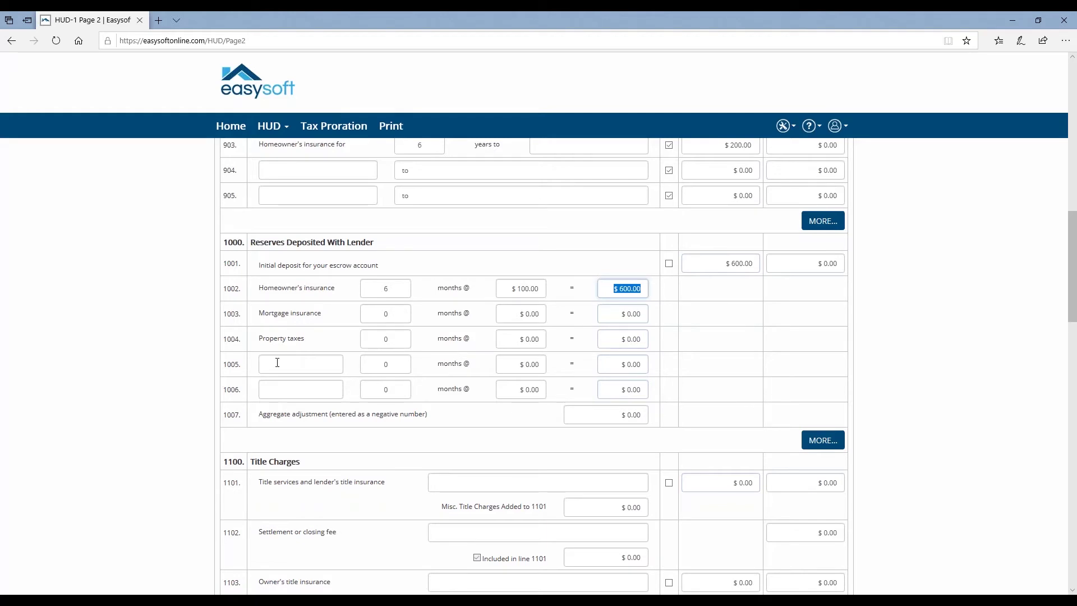
{"action": "left_click", "coordinate": [714, 262]}
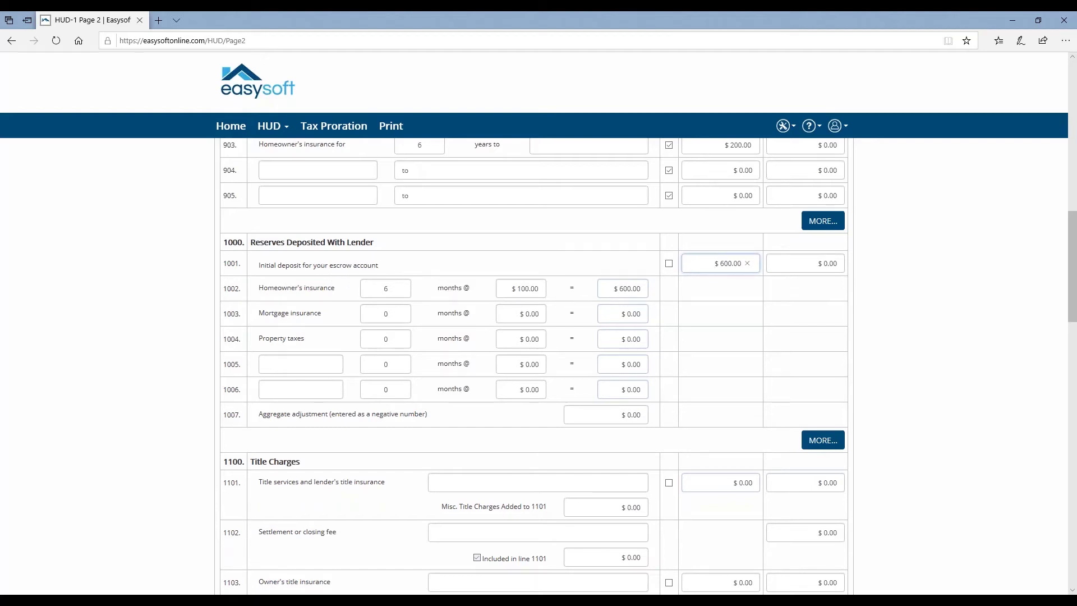
Enter mortgage insurance reserves of 6 months at $50 on line 1003.
{"action": "left_click", "coordinate": [386, 312]}
{"action": "type", "text": "6"}
{"action": "key", "text": "Tab"}
{"action": "type", "text": "50"}
{"action": "key", "text": "Tab"}
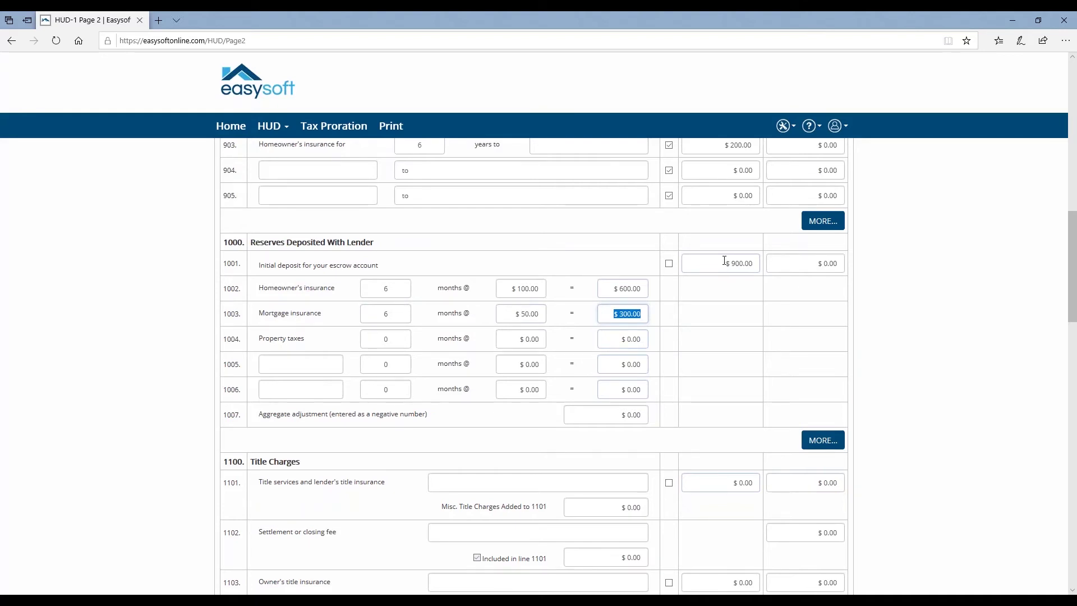
Set the aggregate adjustment on line 1007 of the lender reserves section to -$100.
{"action": "scroll", "coordinate": [606, 354], "scroll_direction": "down", "scroll_amount": 1}
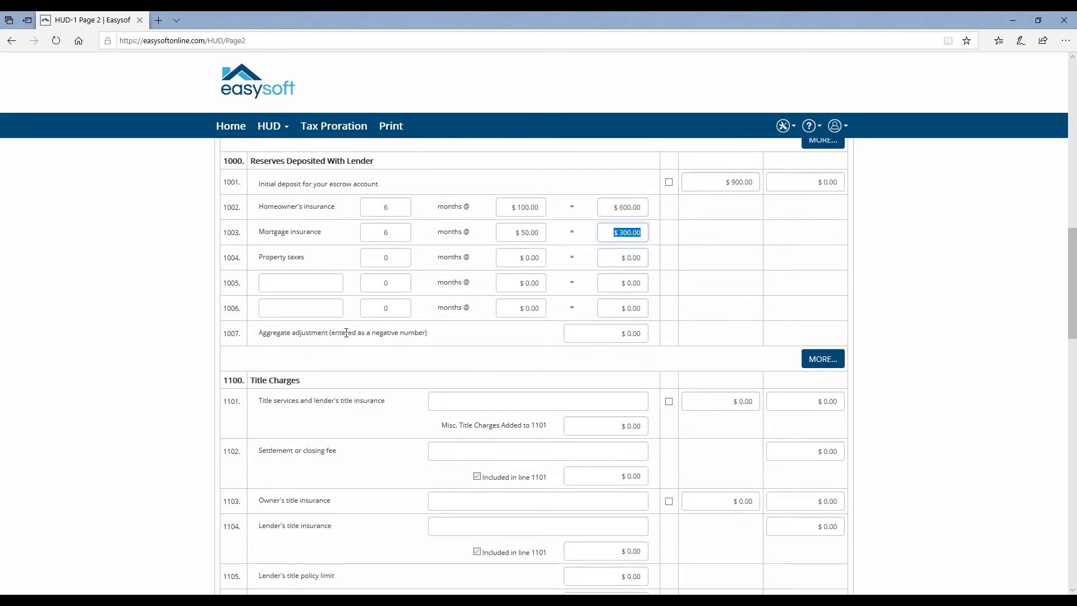
{"action": "left_click", "coordinate": [580, 334]}
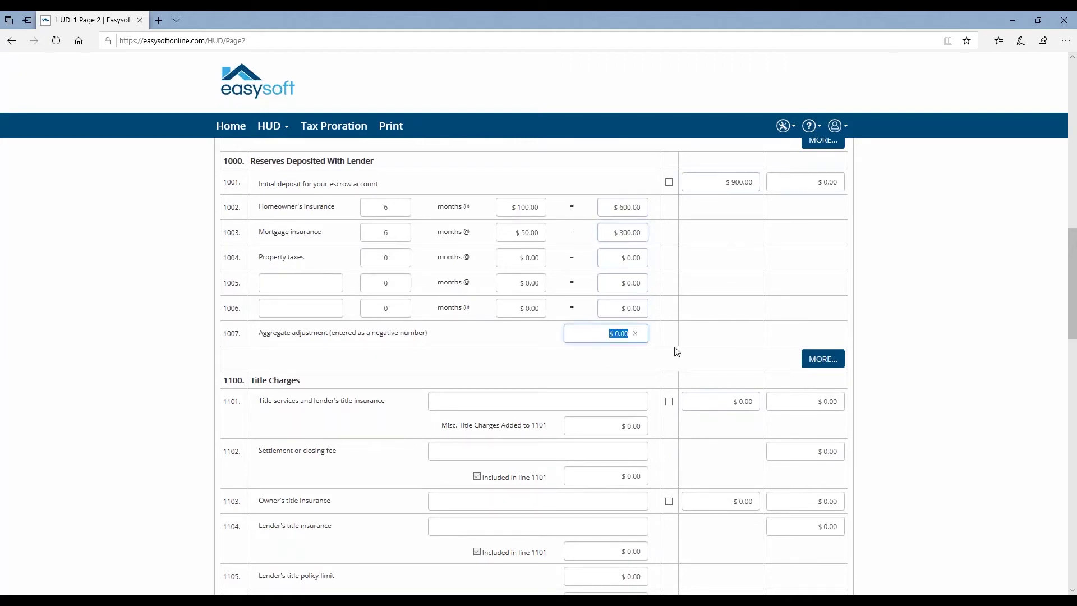
{"action": "type", "text": "-$ 100"}
{"action": "left_click", "coordinate": [677, 352]}
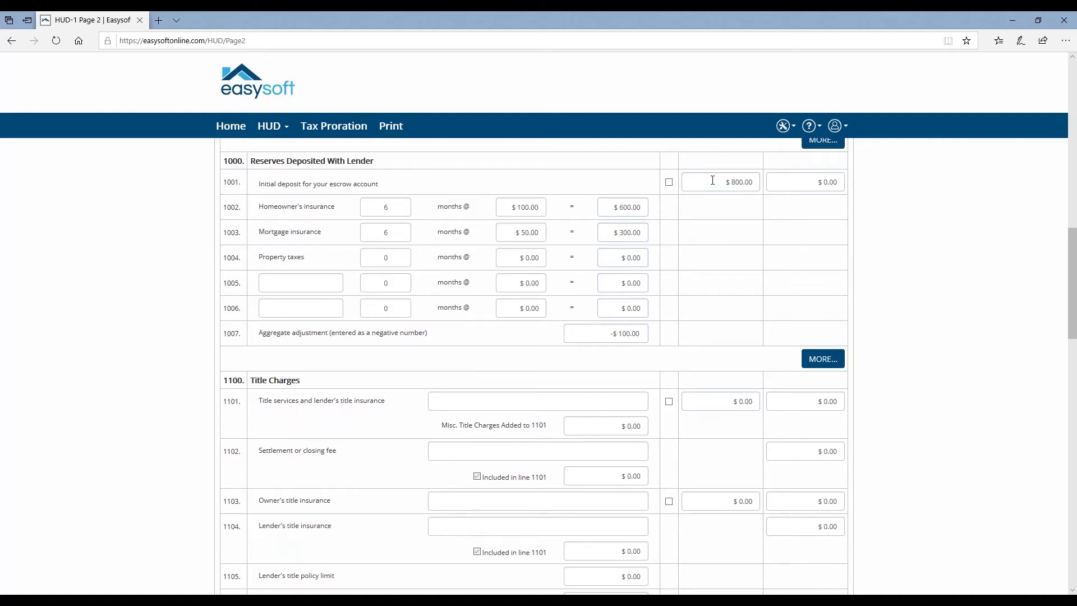
{"action": "scroll", "coordinate": [671, 222], "scroll_direction": "down", "scroll_amount": 5}
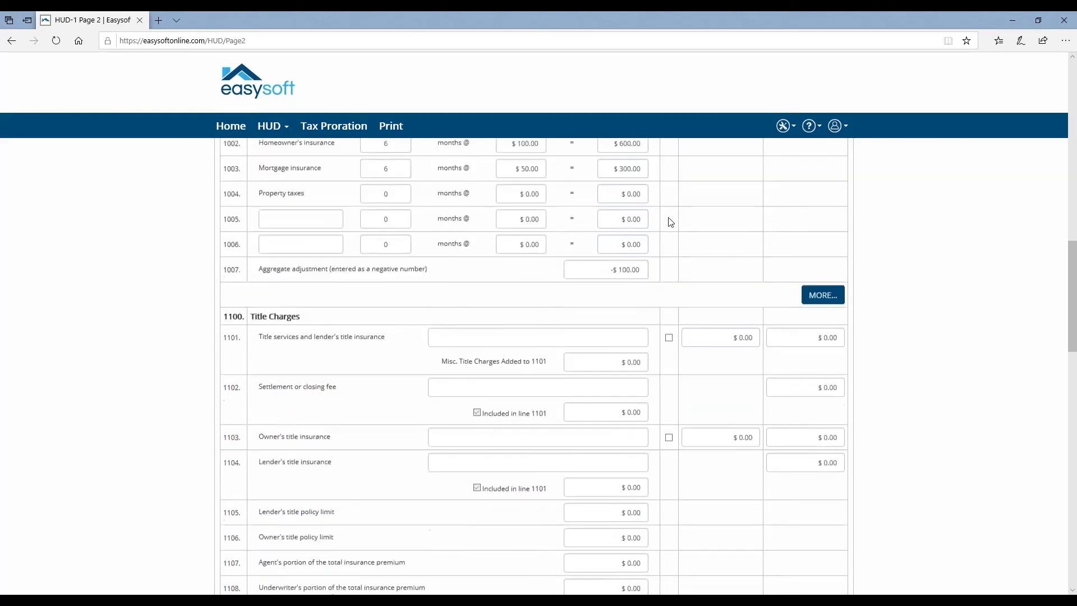
{"action": "scroll", "coordinate": [671, 222], "scroll_direction": "up", "scroll_amount": 2}
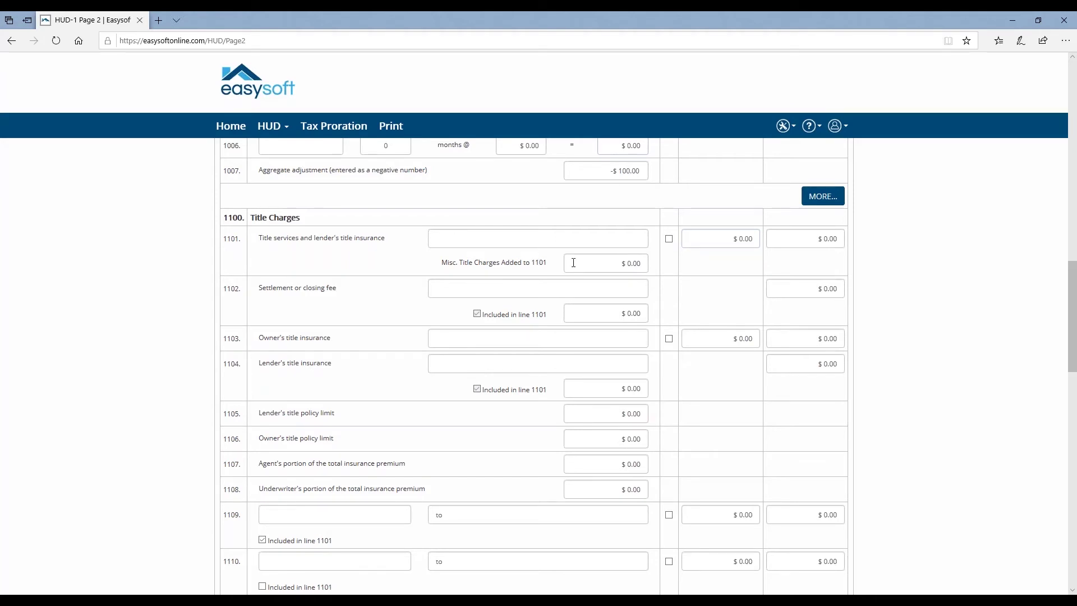
Enter $100 each for miscellaneous title charges on line 1101, the settlement fee on line 1102 and lender's title insurance on line 1104.
{"action": "left_click", "coordinate": [594, 264]}
{"action": "type", "text": "100"}
{"action": "left_click", "coordinate": [614, 317]}
{"action": "type", "text": "100"}
{"action": "left_click", "coordinate": [645, 390]}
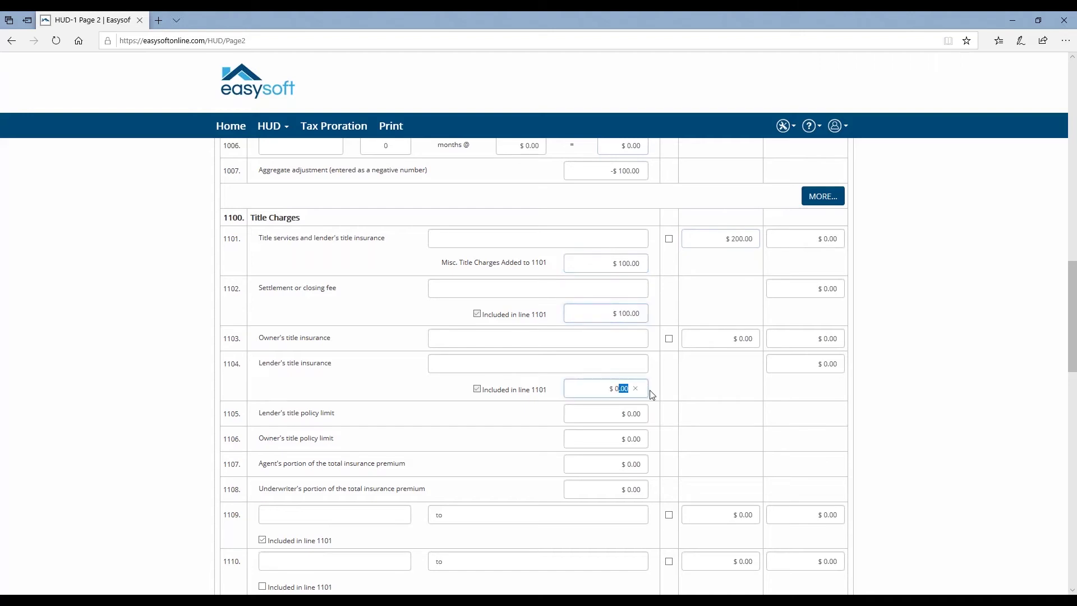
{"action": "type", "text": "100"}
{"action": "key", "text": "Tab"}
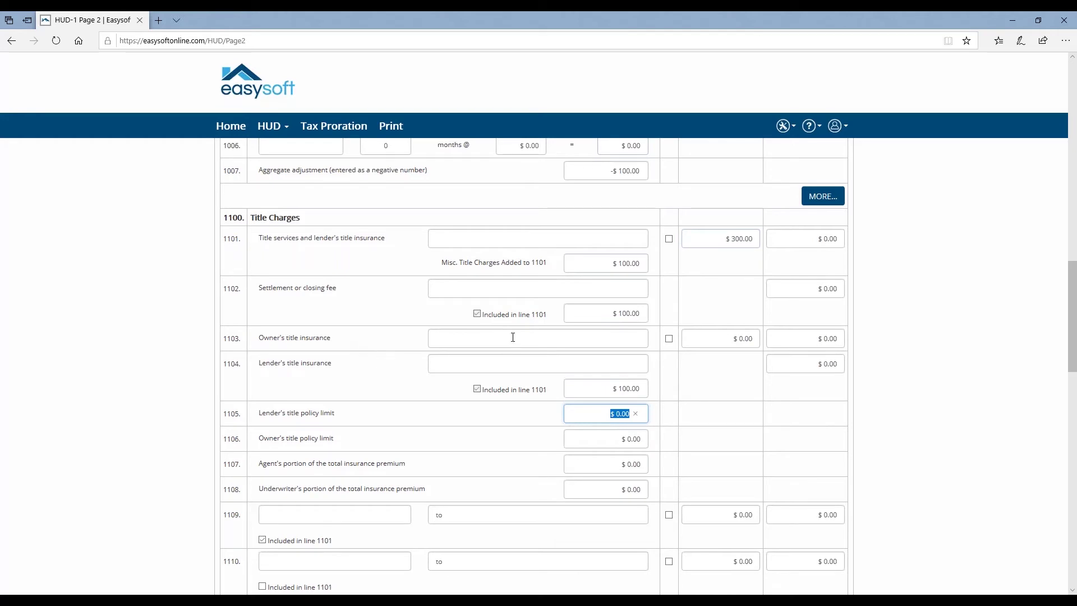
Enter a borrower amount of $50 for owner's title insurance on line 1103.
{"action": "left_click", "coordinate": [726, 339]}
{"action": "type", "text": "50"}
{"action": "key", "text": "Tab"}
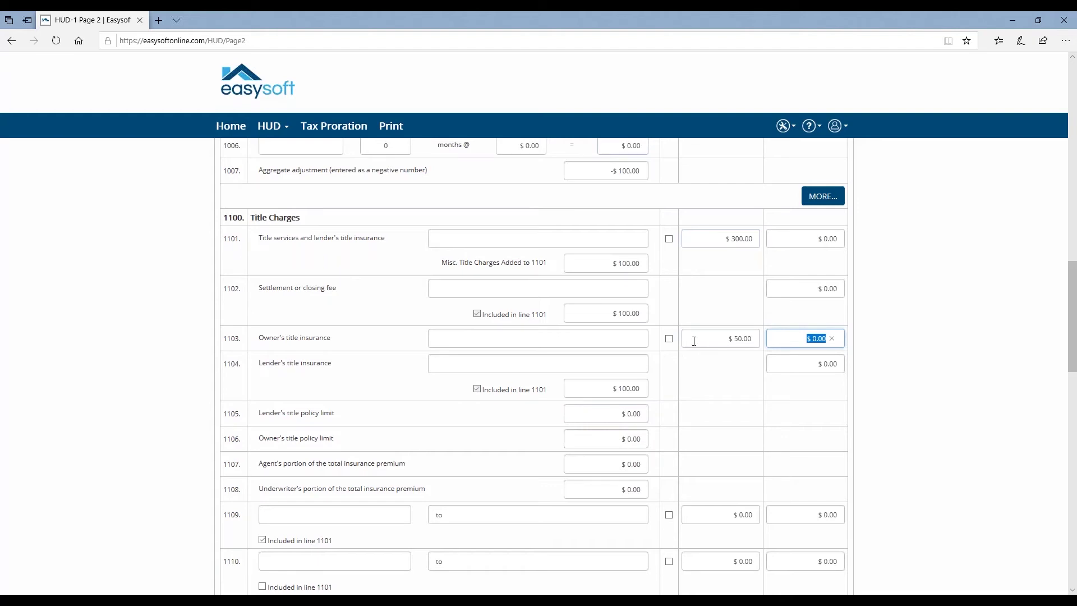
Enter $10 each for the lender's and owner's title policy limits and the agent's and underwriter's premium portions on lines 1105 to 1108.
{"action": "scroll", "coordinate": [537, 401], "scroll_direction": "down", "scroll_amount": 2}
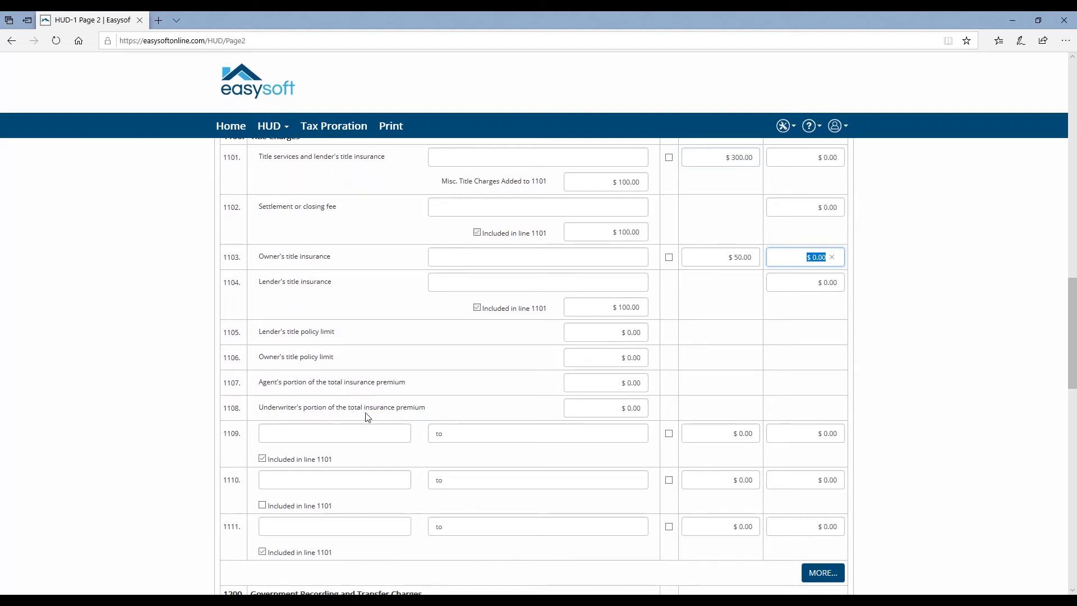
{"action": "left_click", "coordinate": [613, 332]}
{"action": "type", "text": "10"}
{"action": "key", "text": "Tab"}
{"action": "type", "text": "10"}
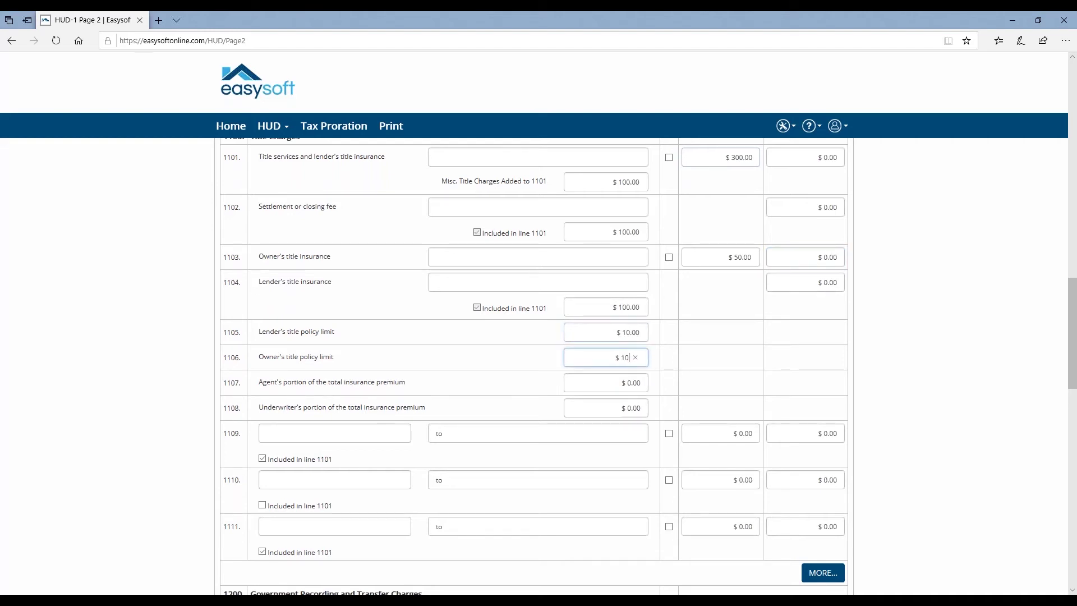
{"action": "key", "text": "Tab"}
{"action": "type", "text": "10"}
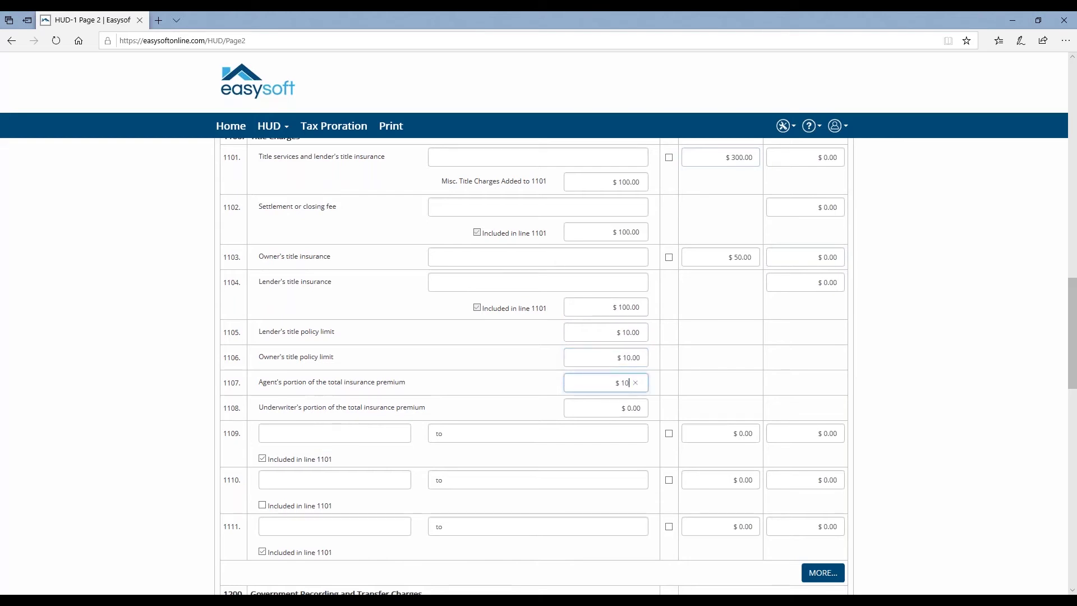
{"action": "key", "text": "Tab"}
{"action": "type", "text": "10"}
{"action": "key", "text": "Tab"}
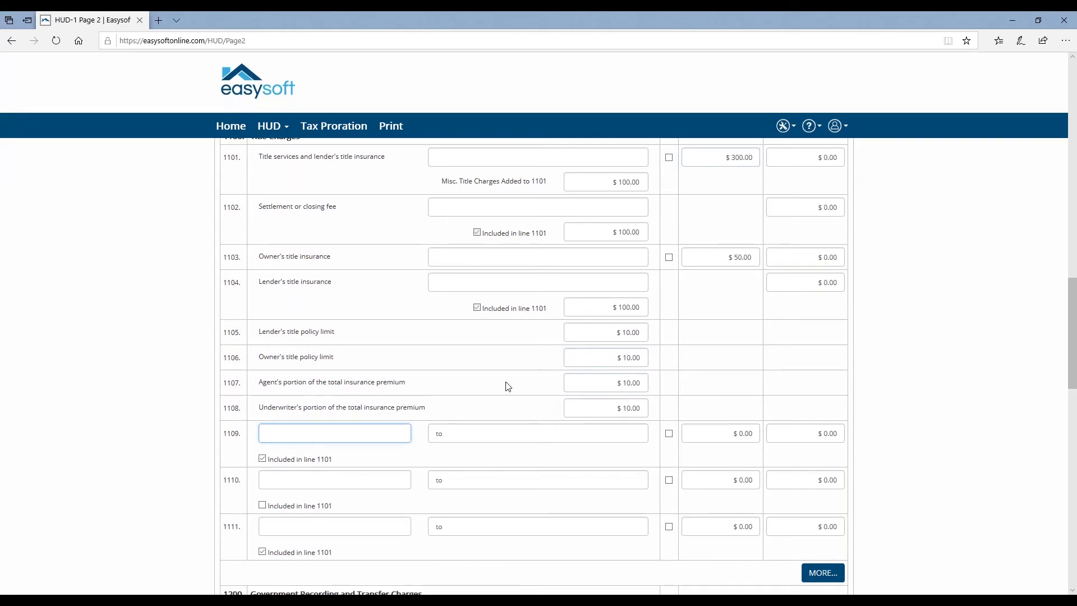
Exclude line 1109 from line 1101 and enter a borrower amount of $100 for it.
{"action": "scroll", "coordinate": [344, 426], "scroll_direction": "down", "scroll_amount": 2}
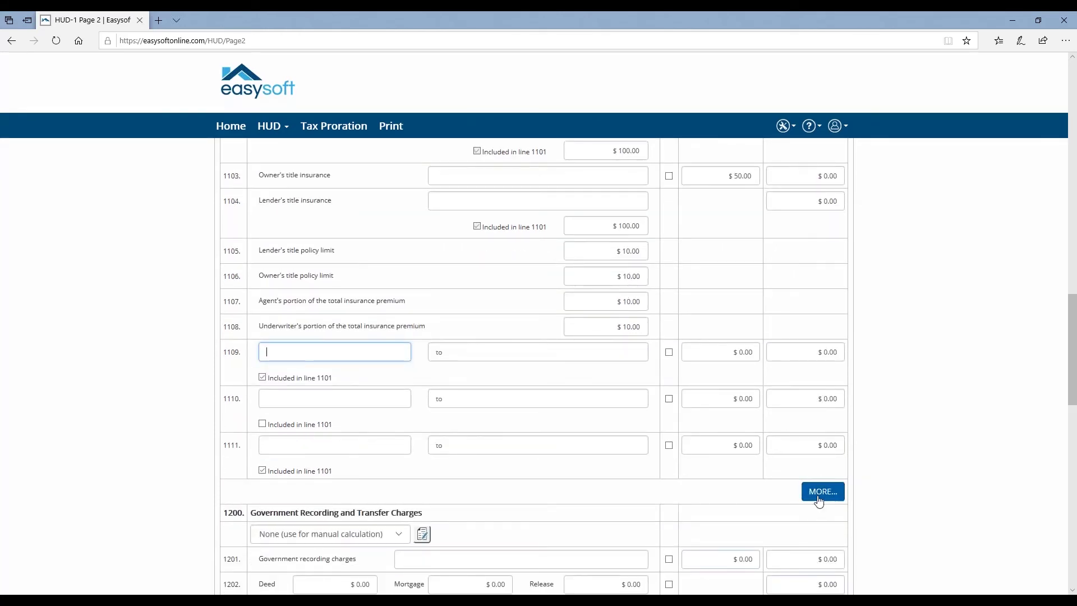
{"action": "scroll", "coordinate": [364, 395], "scroll_direction": "up", "scroll_amount": 2}
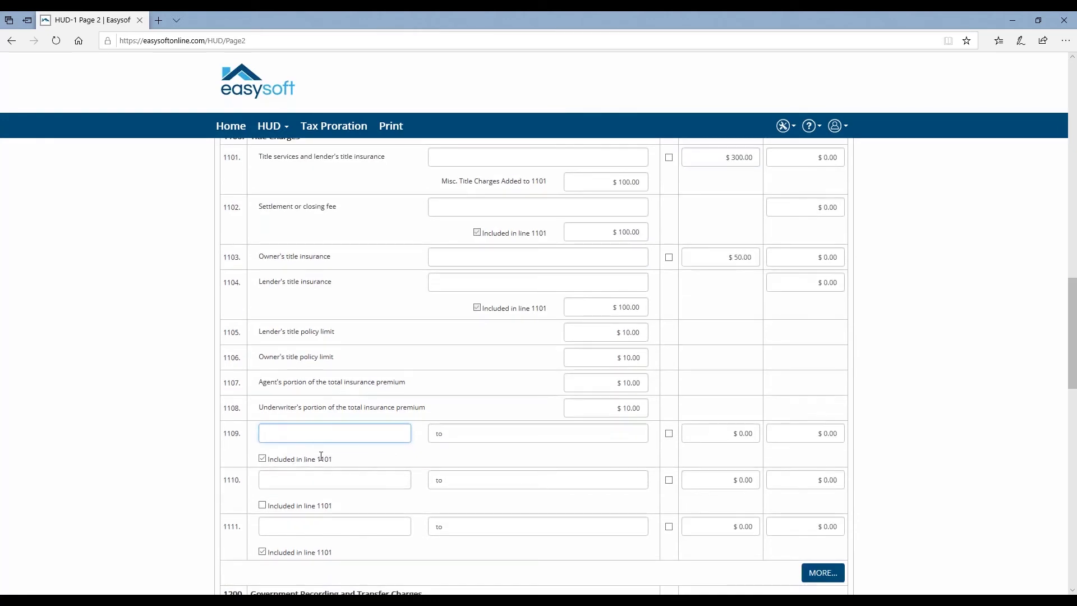
{"action": "left_click", "coordinate": [262, 459]}
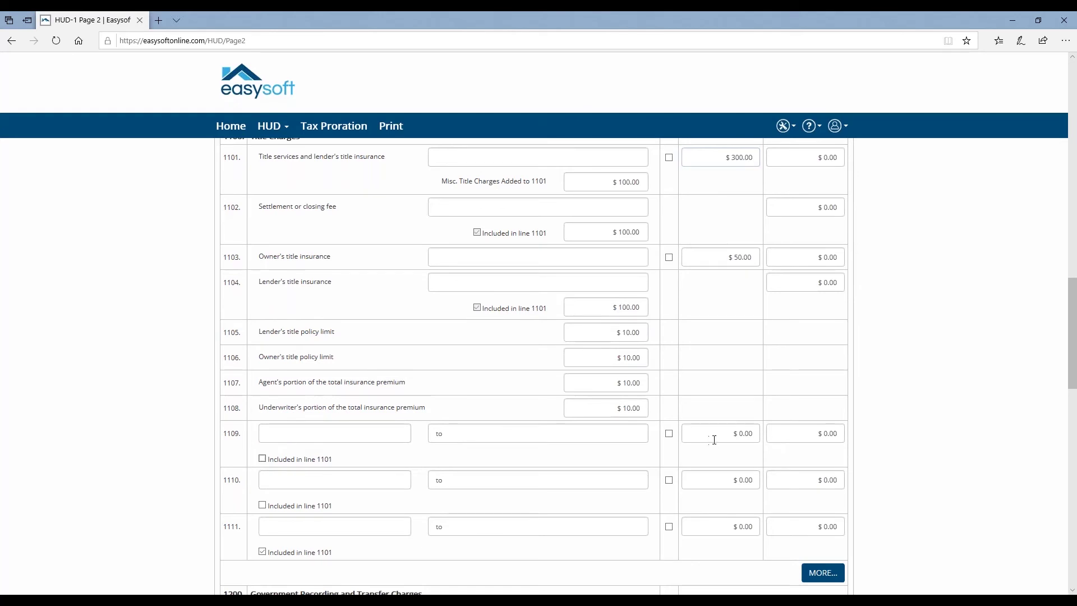
{"action": "left_click", "coordinate": [747, 439]}
{"action": "type", "text": "100"}
{"action": "left_click", "coordinate": [507, 480]}
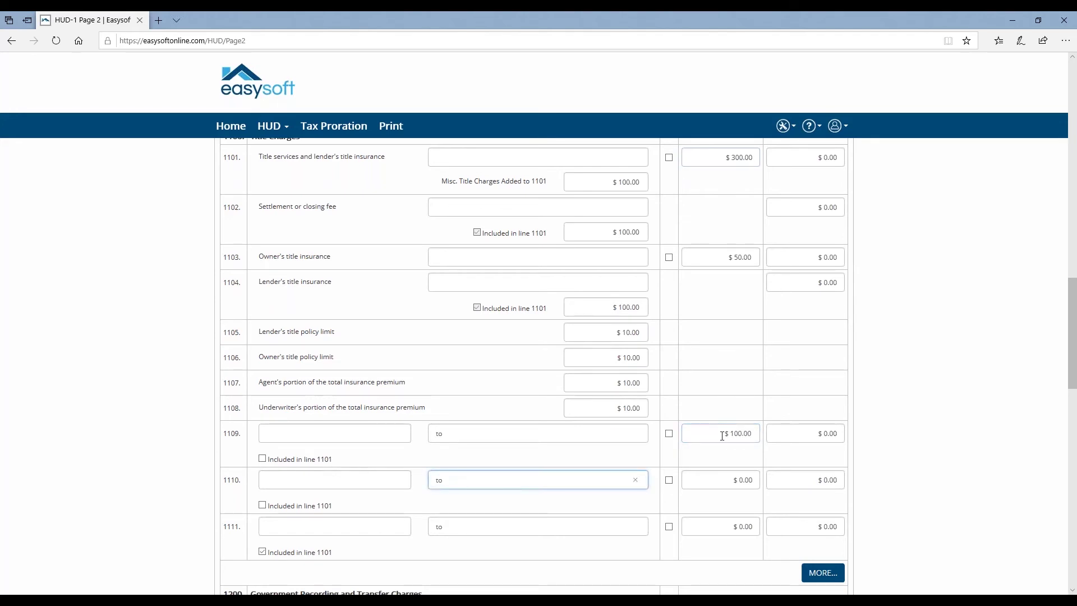
Include line 1110 in line 1101 and enter a borrower amount of $200 for it.
{"action": "left_click", "coordinate": [262, 506]}
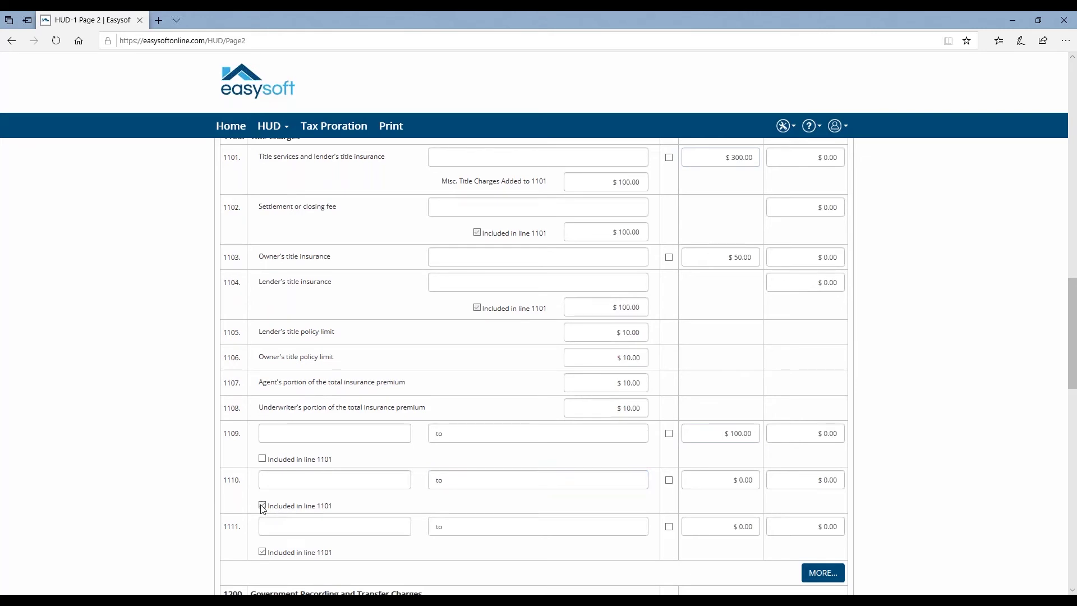
{"action": "left_click", "coordinate": [755, 479]}
{"action": "type", "text": "20"}
{"action": "key", "text": "Tab"}
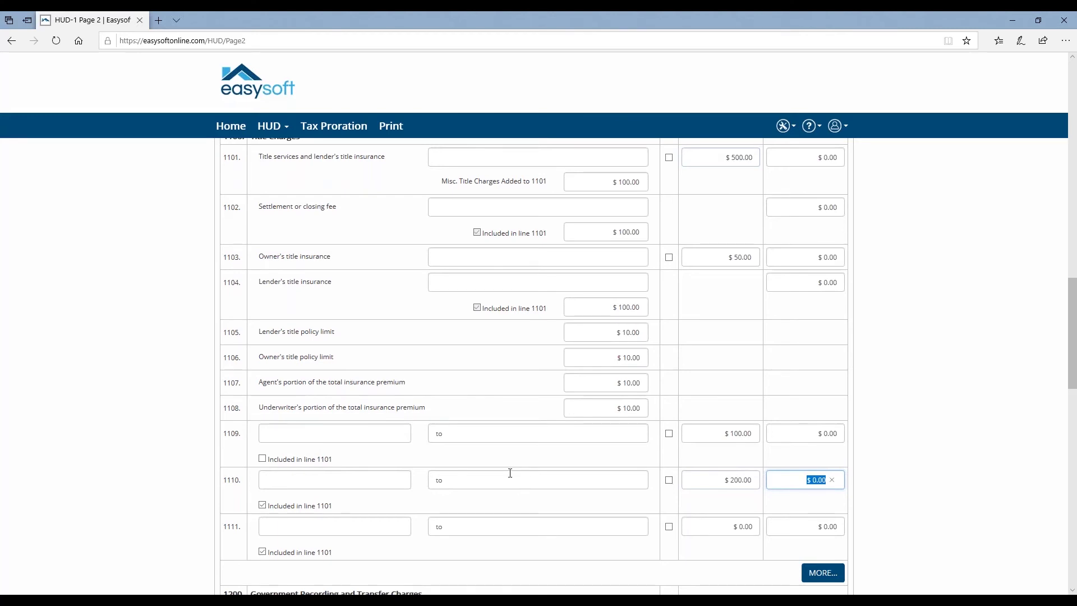
Choose NJ (Residential - Standard) as the jurisdiction for the government recording and transfer charges in section 1200.
{"action": "scroll", "coordinate": [510, 473], "scroll_direction": "down", "scroll_amount": 2}
{"action": "scroll", "coordinate": [533, 365], "scroll_direction": "down", "scroll_amount": 6}
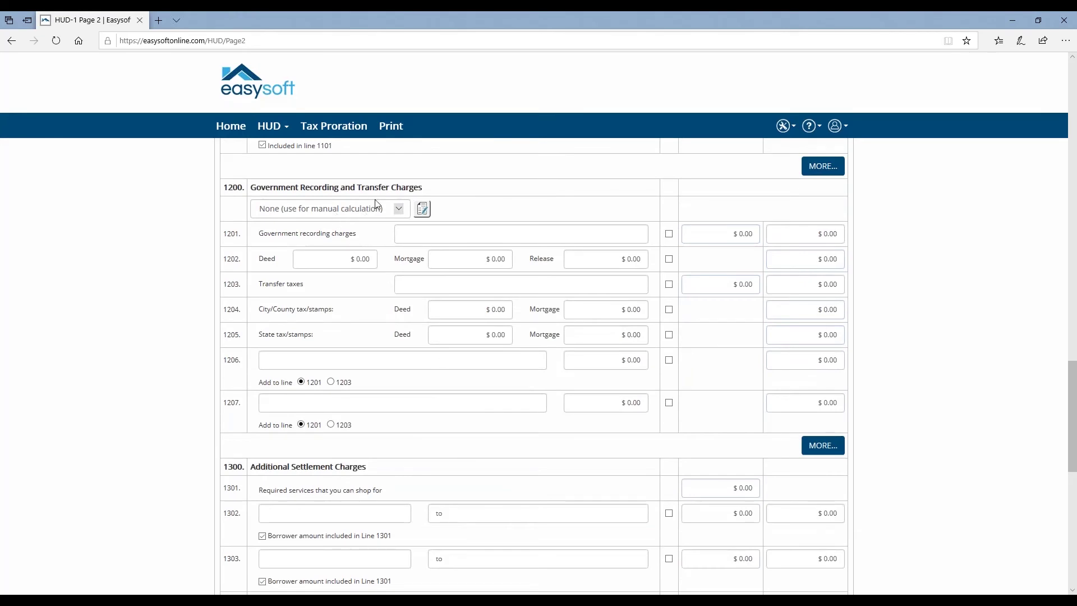
{"action": "left_click", "coordinate": [402, 208]}
{"action": "left_click_drag", "start_coordinate": [403, 235], "coordinate": [402, 238]}
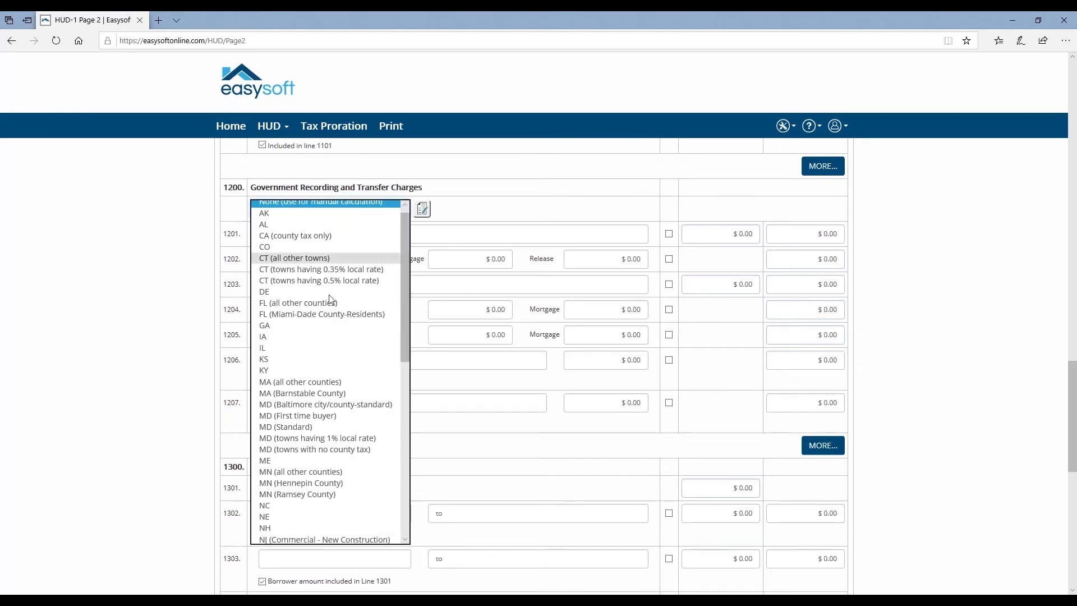
{"action": "scroll", "coordinate": [323, 364], "scroll_direction": "down", "scroll_amount": 1}
{"action": "scroll", "coordinate": [323, 366], "scroll_direction": "down", "scroll_amount": 4}
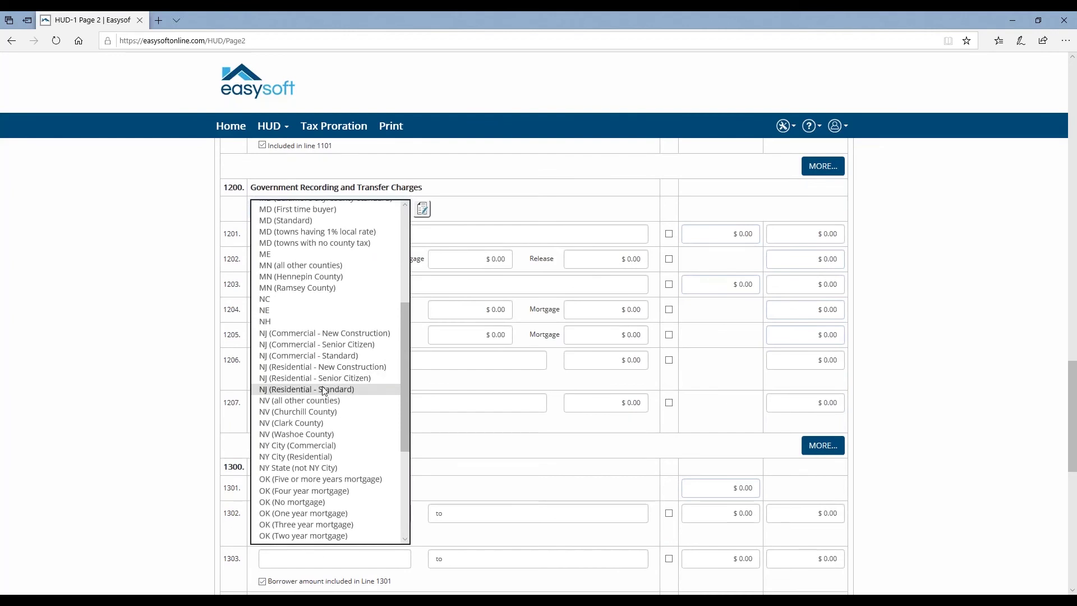
{"action": "left_click", "coordinate": [323, 389]}
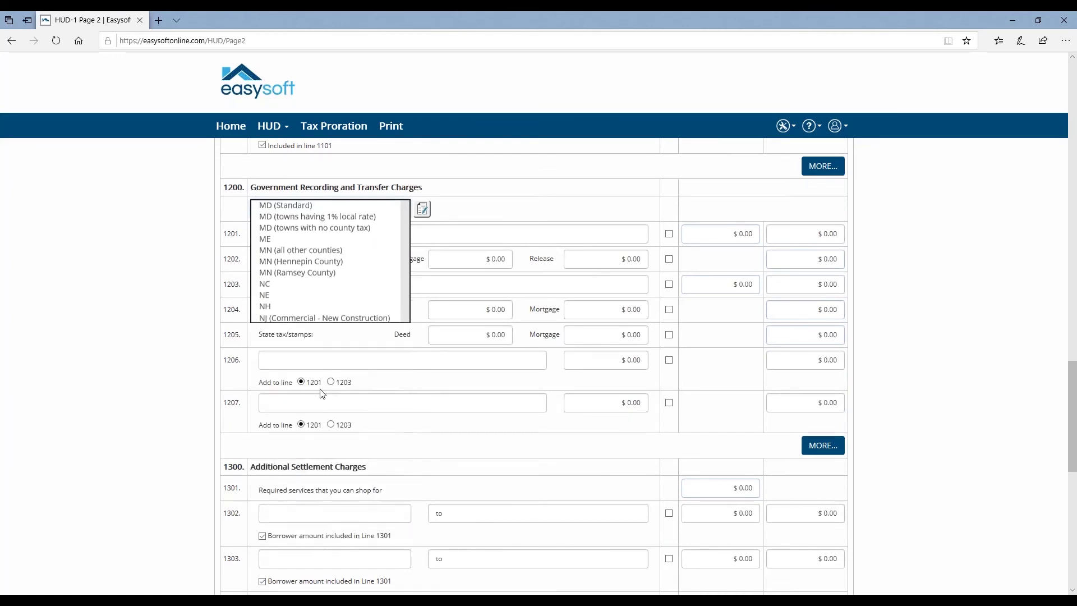
Set the deed recording charge to 20 pages at $5 per page in the first set and check its calculated amount.
{"action": "scroll", "coordinate": [323, 393], "scroll_direction": "down", "scroll_amount": 3}
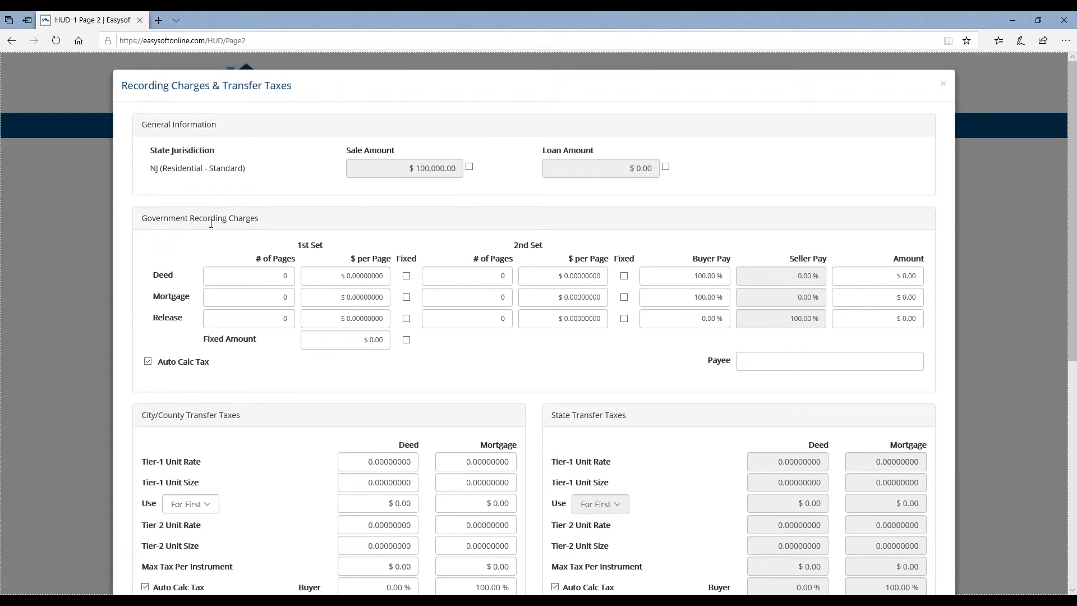
{"action": "scroll", "coordinate": [211, 223], "scroll_direction": "down", "scroll_amount": 3}
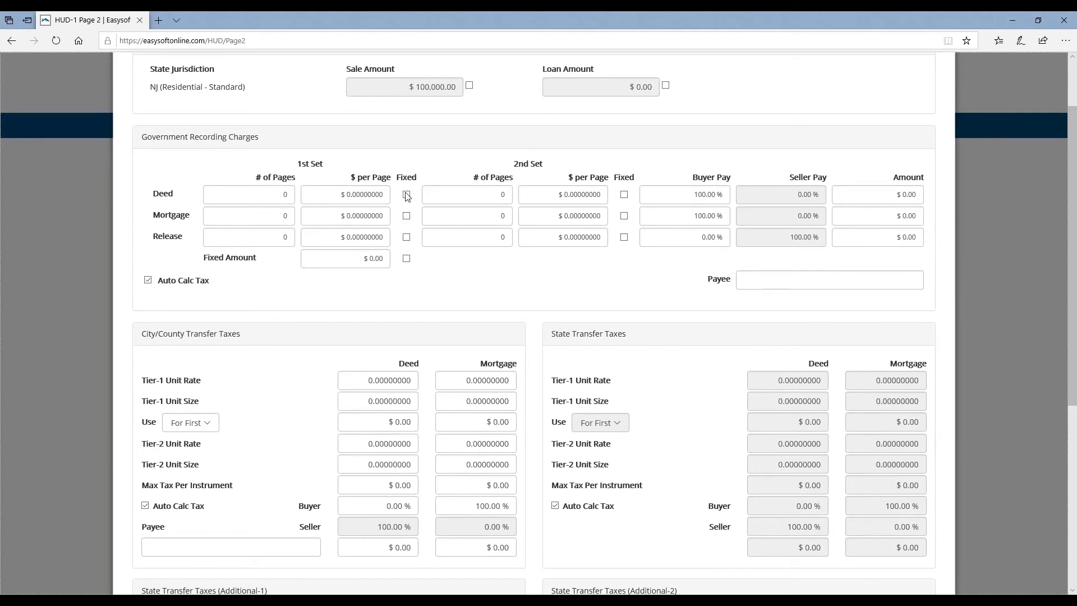
{"action": "left_click", "coordinate": [274, 196]}
{"action": "type", "text": "20"}
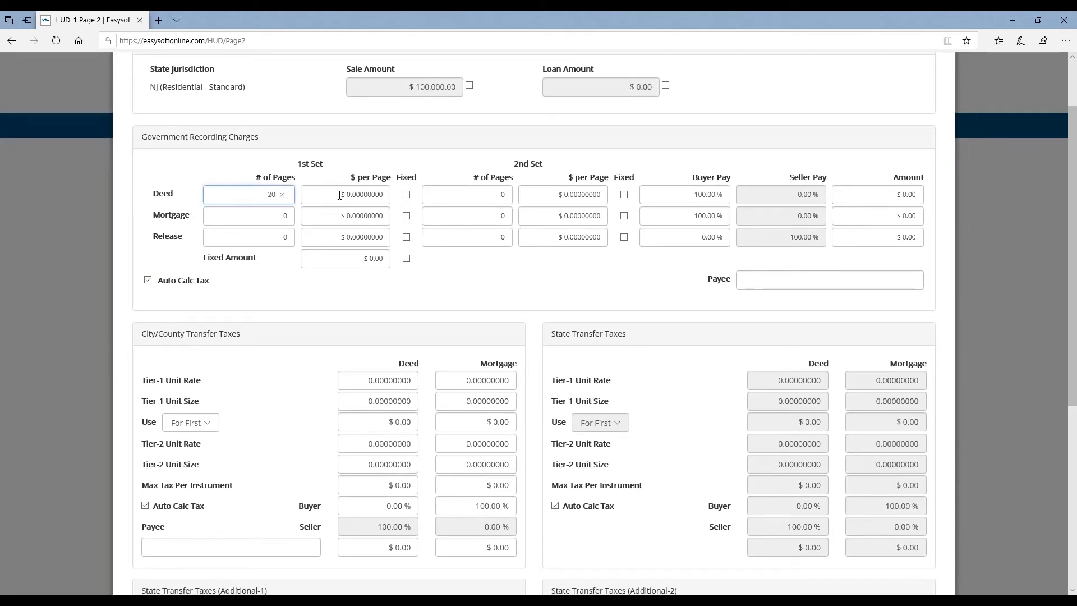
{"action": "left_click", "coordinate": [339, 195]}
{"action": "type", "text": "5"}
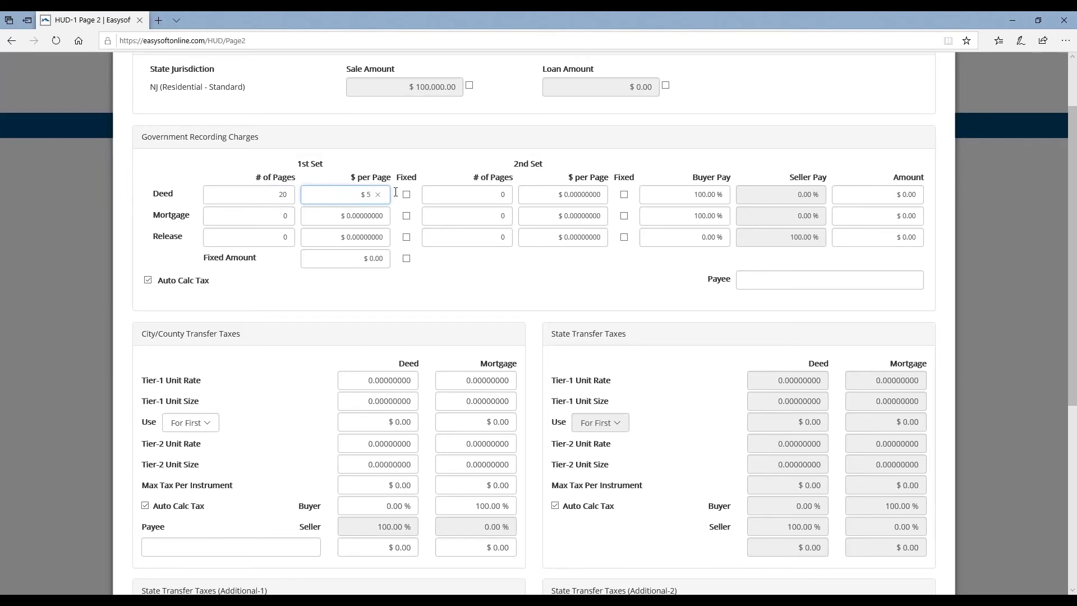
{"action": "key", "text": "Tab"}
{"action": "left_click_drag", "start_coordinate": [887, 195], "coordinate": [912, 204]}
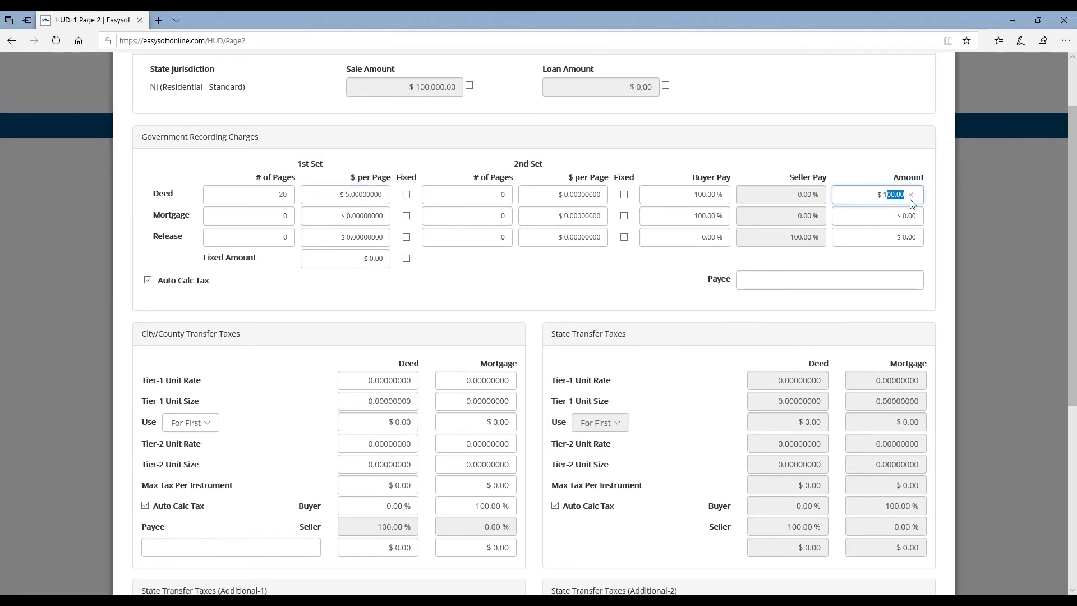
{"action": "left_click", "coordinate": [891, 200]}
Review the transfer tax sections, then save the recording charges and transfer taxes and accept the update of the state charges.
{"action": "scroll", "coordinate": [394, 206], "scroll_direction": "down", "scroll_amount": 3}
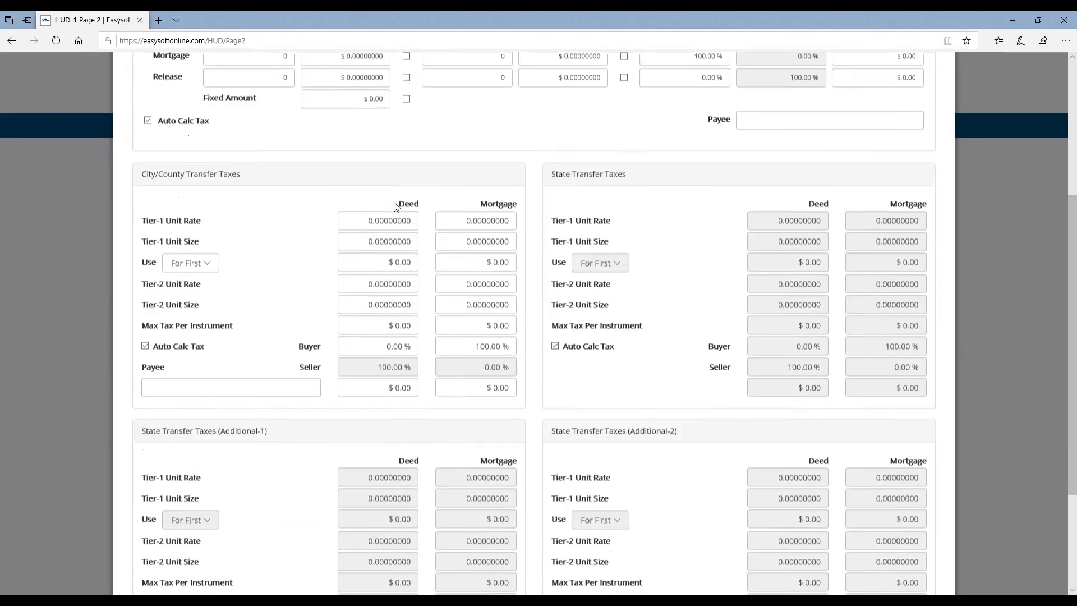
{"action": "scroll", "coordinate": [394, 206], "scroll_direction": "down", "scroll_amount": 2}
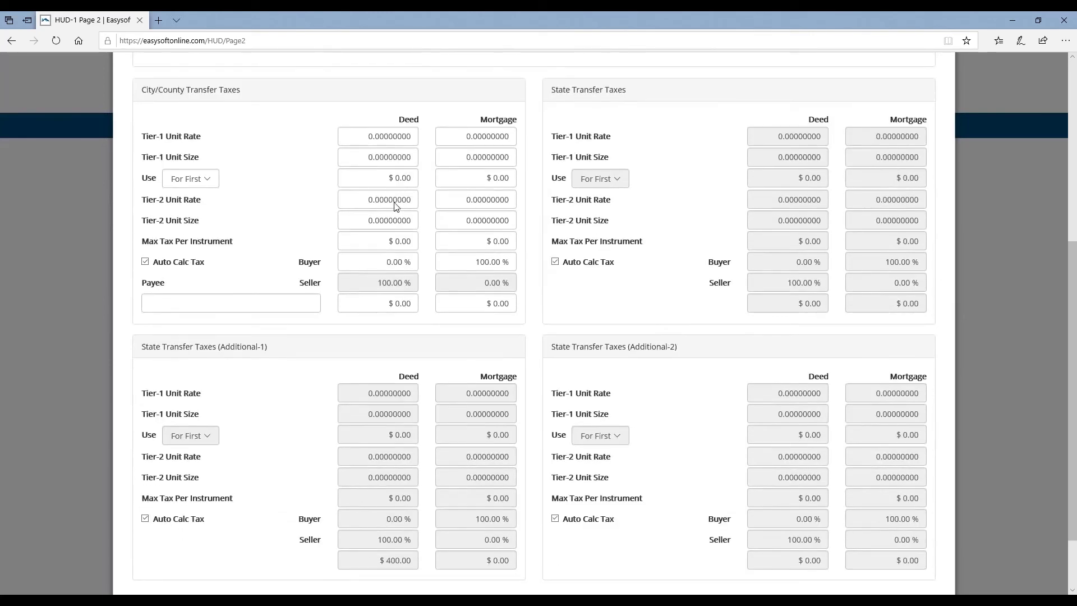
{"action": "scroll", "coordinate": [394, 206], "scroll_direction": "down", "scroll_amount": 2}
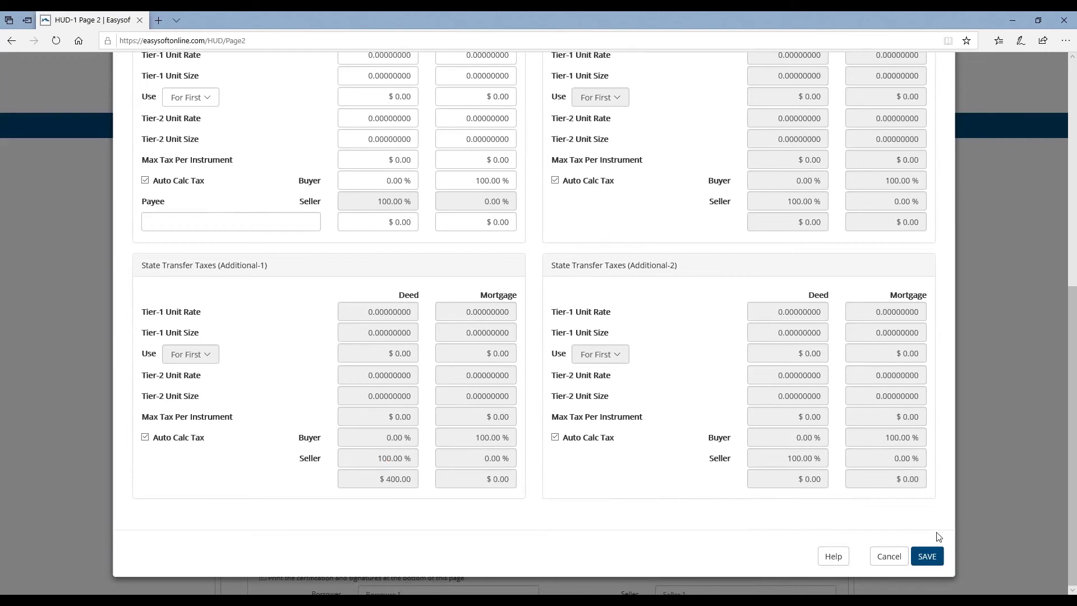
{"action": "left_click", "coordinate": [928, 559]}
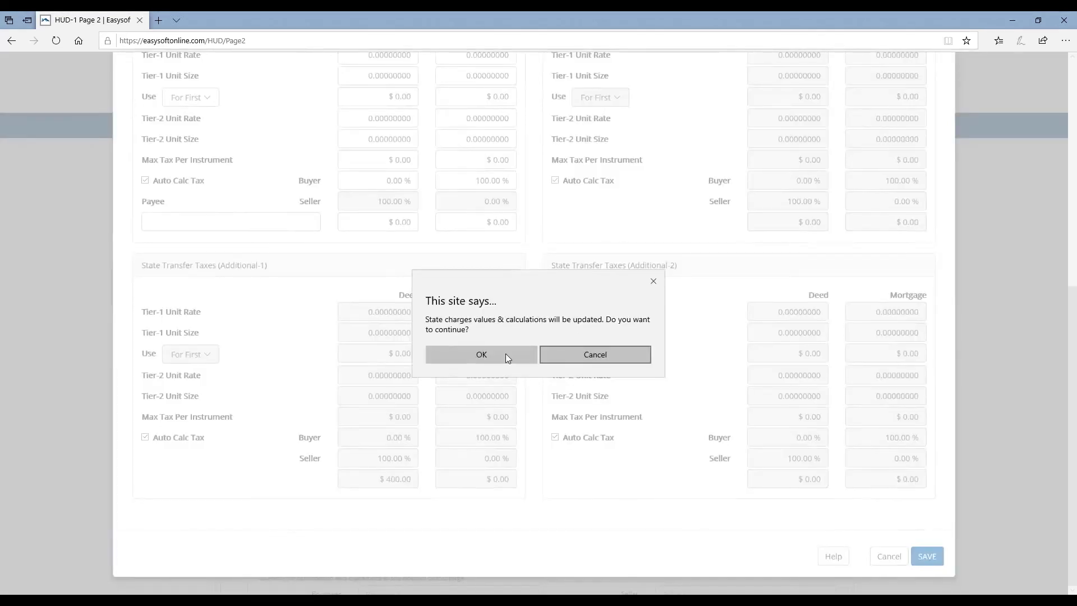
{"action": "left_click", "coordinate": [473, 354]}
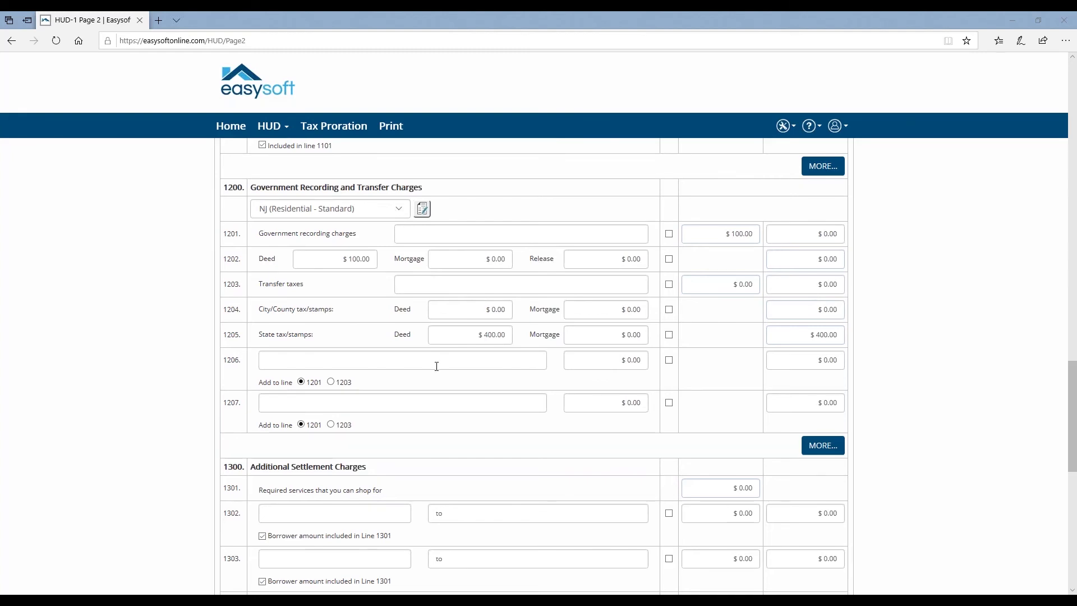
Review the additional settlement charges and line 1400 totals, then save page 2 and dismiss the save notice.
{"action": "scroll", "coordinate": [437, 366], "scroll_direction": "down", "scroll_amount": 5}
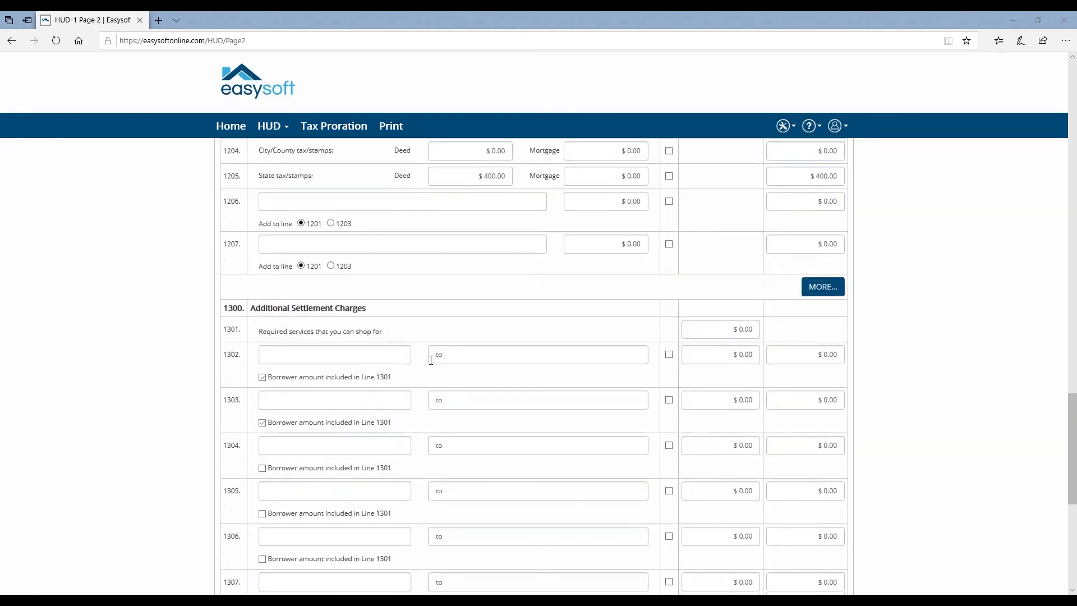
{"action": "scroll", "coordinate": [534, 366], "scroll_direction": "down", "scroll_amount": 2}
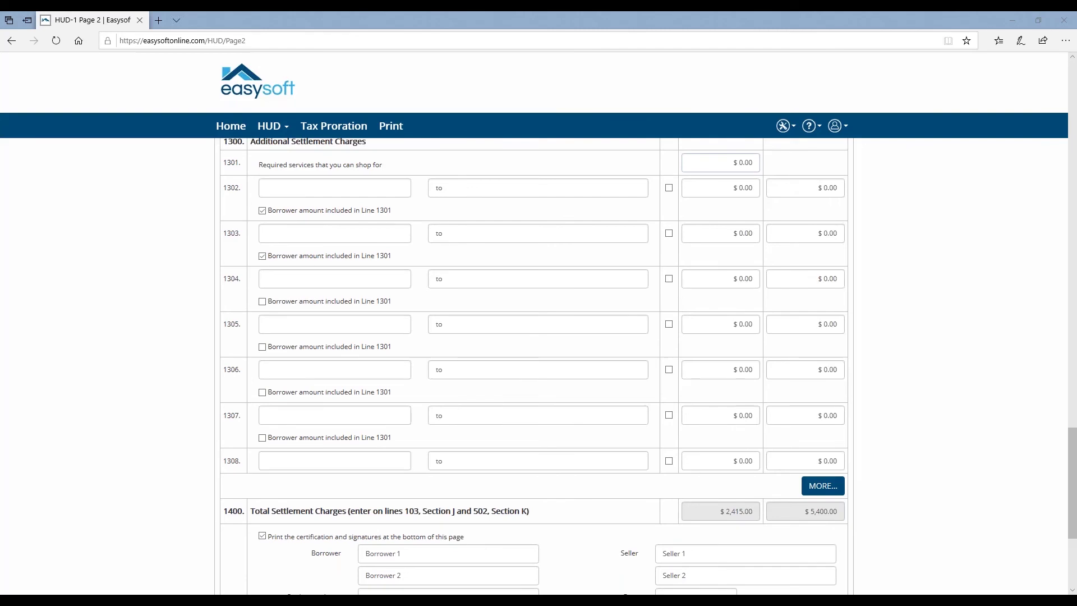
{"action": "scroll", "coordinate": [284, 432], "scroll_direction": "down", "scroll_amount": 2}
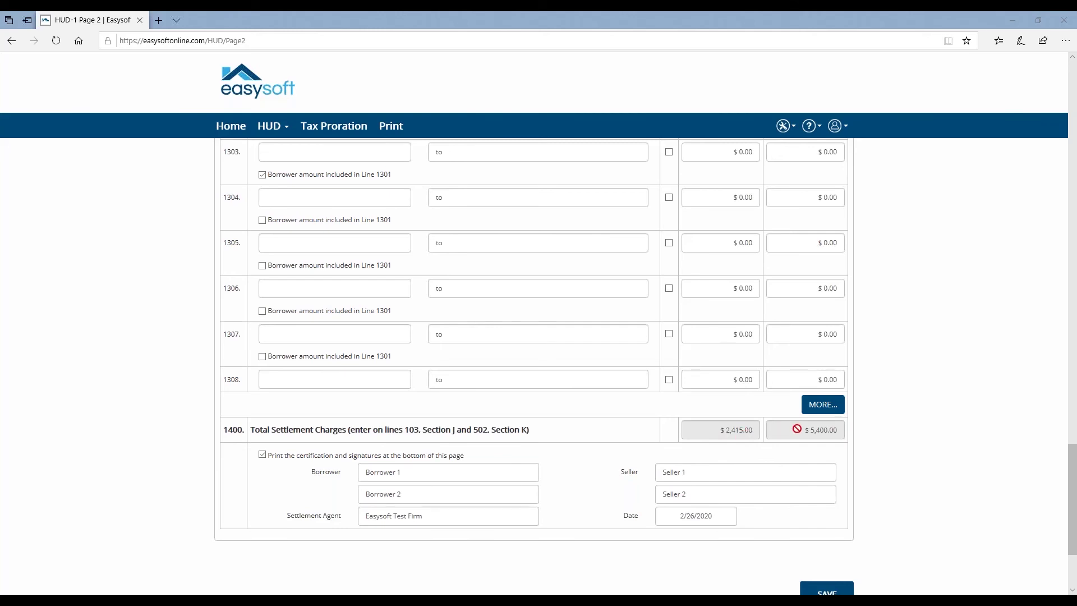
{"action": "scroll", "coordinate": [796, 429], "scroll_direction": "down", "scroll_amount": 2}
{"action": "left_click", "coordinate": [831, 515]}
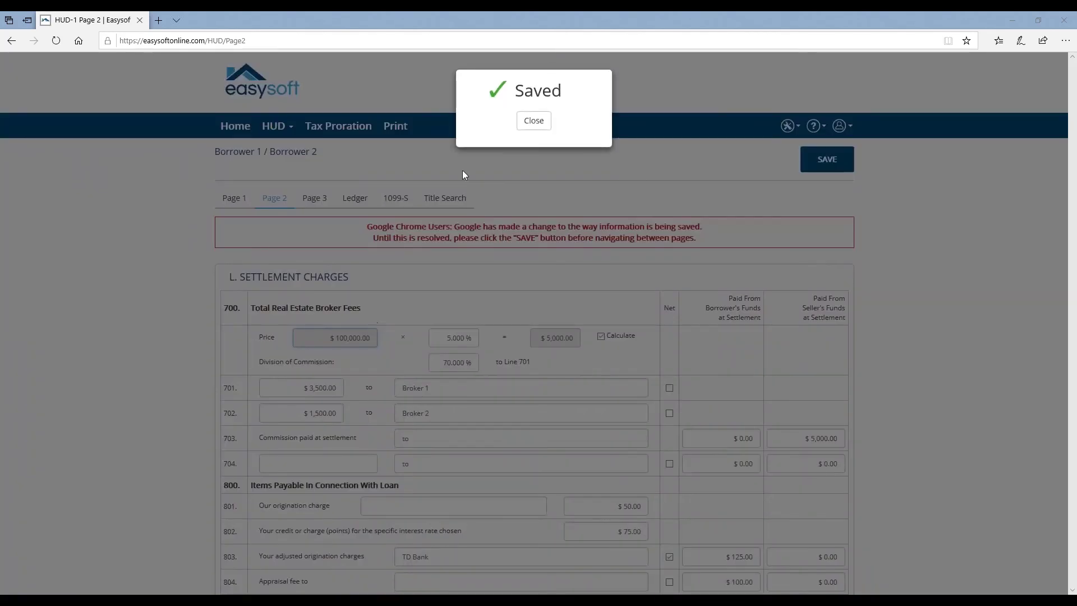
{"action": "left_click", "coordinate": [532, 119]}
Open page 1 of the statement and check the settlement charges to borrower carried over to line 103.
{"action": "left_click", "coordinate": [232, 200]}
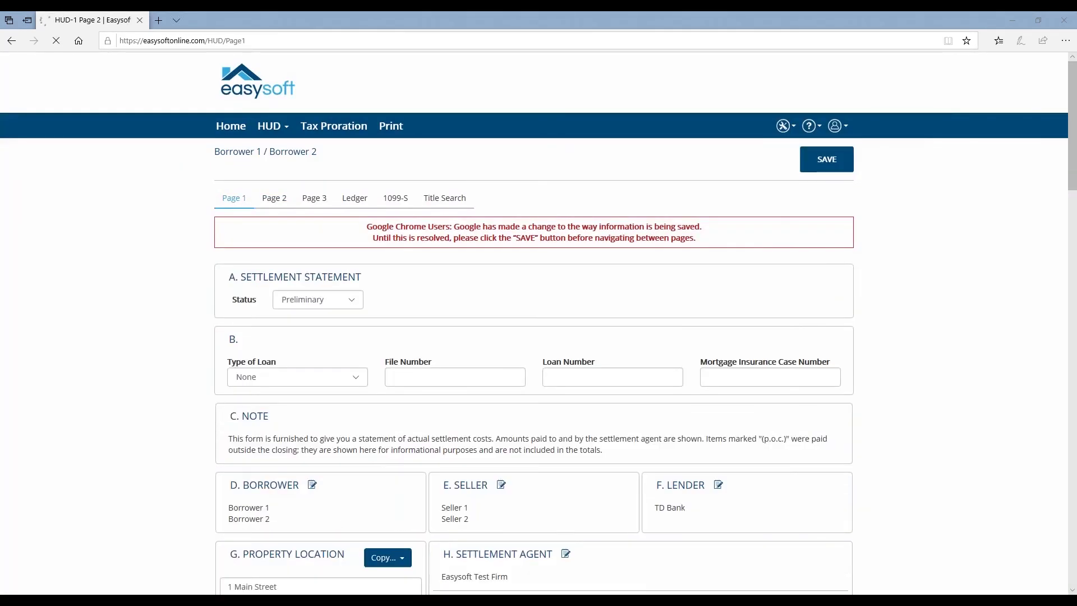
{"action": "scroll", "coordinate": [224, 207], "scroll_direction": "down", "scroll_amount": 6}
{"action": "scroll", "coordinate": [224, 207], "scroll_direction": "down", "scroll_amount": 2}
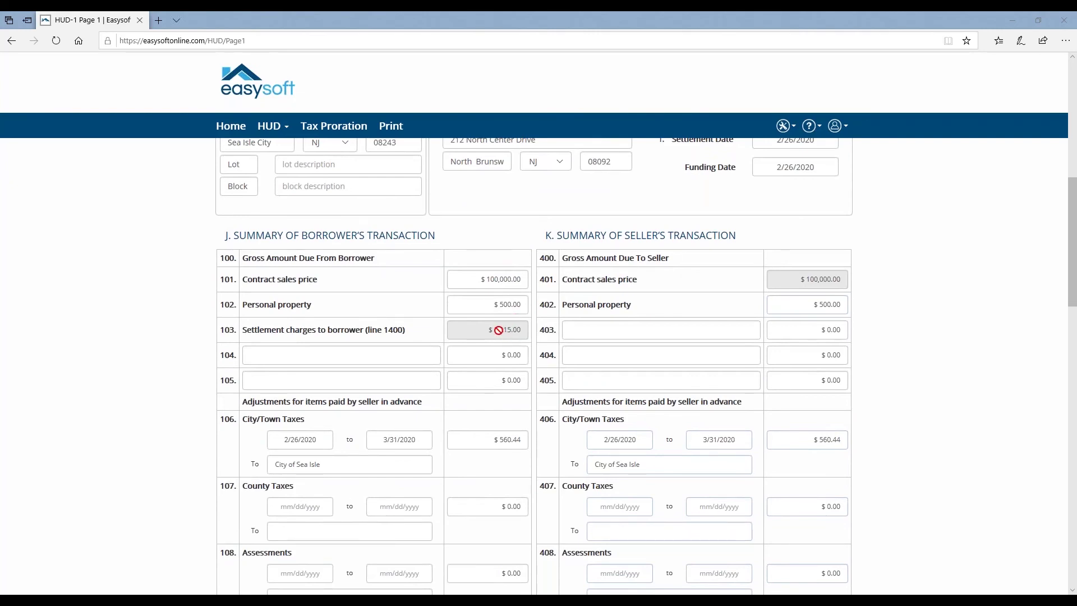
{"action": "scroll", "coordinate": [498, 330], "scroll_direction": "down", "scroll_amount": 2}
{"action": "scroll", "coordinate": [498, 330], "scroll_direction": "up", "scroll_amount": 7}
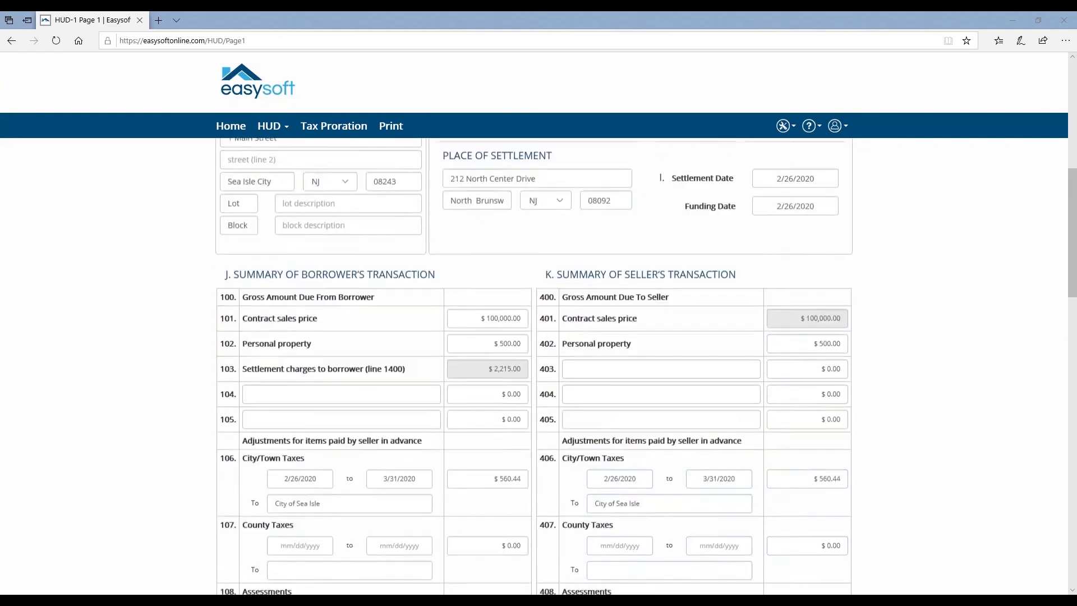
{"action": "scroll", "coordinate": [498, 330], "scroll_direction": "up", "scroll_amount": 3}
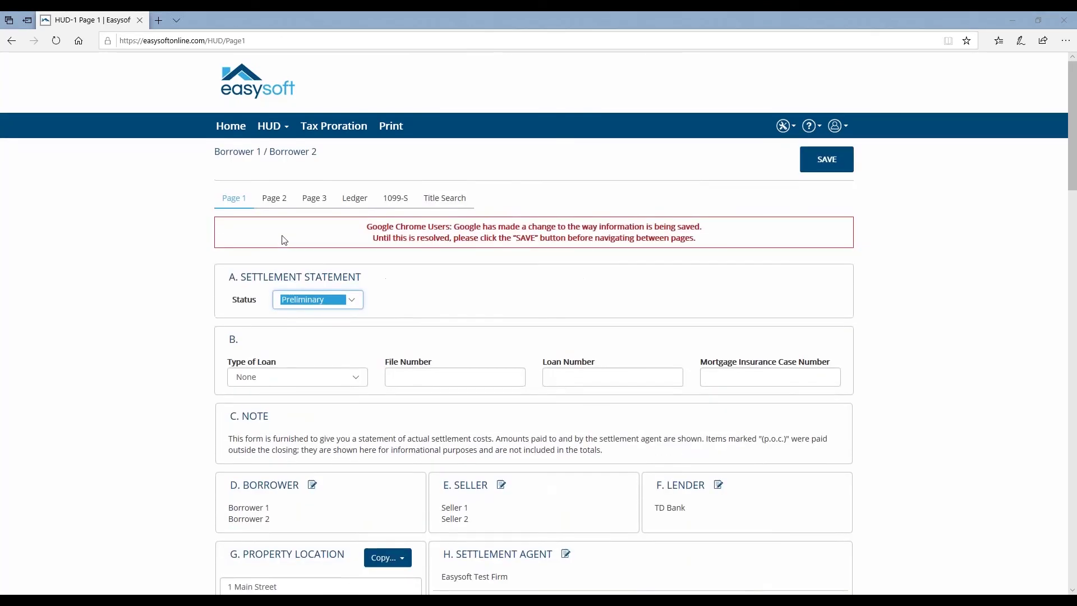
Open page 3 of the statement and review the Good Faith Estimate comparison and the loan terms.
{"action": "left_click", "coordinate": [316, 199]}
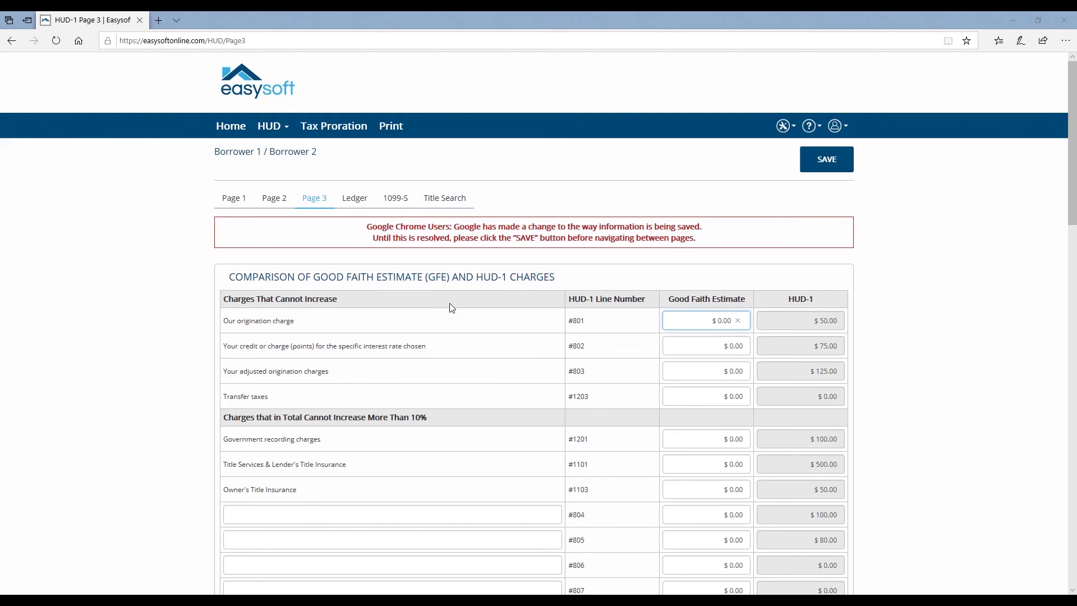
{"action": "scroll", "coordinate": [452, 308], "scroll_direction": "down", "scroll_amount": 2}
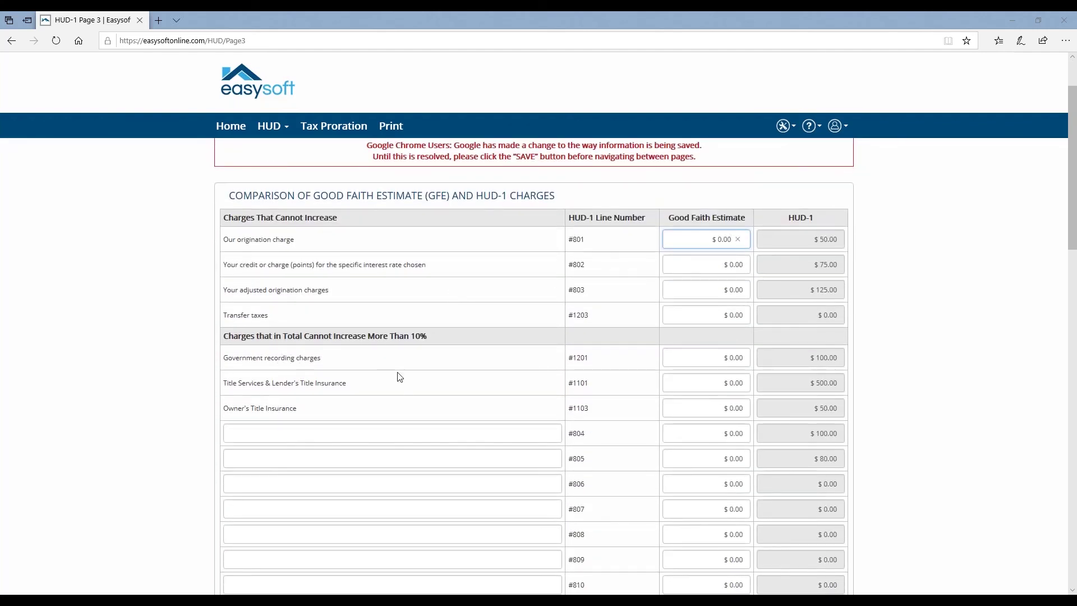
{"action": "scroll", "coordinate": [418, 370], "scroll_direction": "down", "scroll_amount": 5}
{"action": "scroll", "coordinate": [418, 370], "scroll_direction": "down", "scroll_amount": 5}
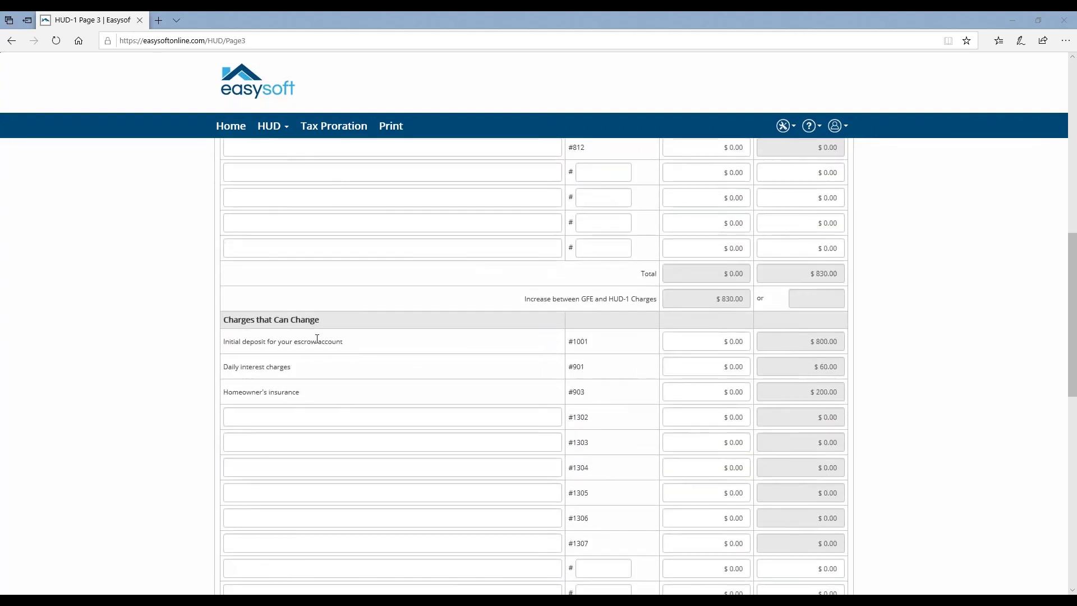
{"action": "scroll", "coordinate": [314, 337], "scroll_direction": "down", "scroll_amount": 3}
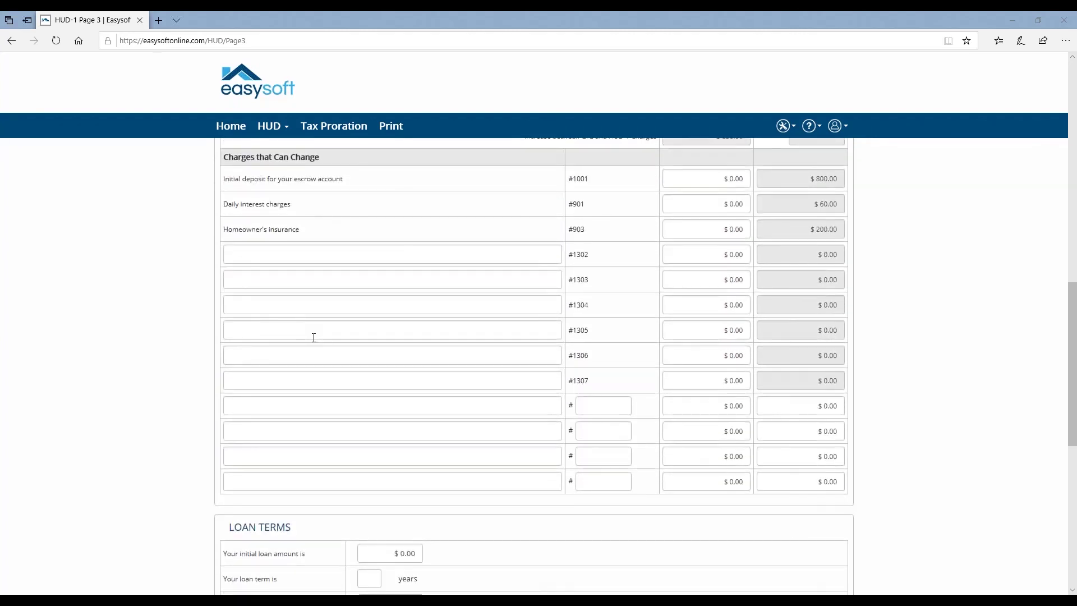
{"action": "scroll", "coordinate": [313, 338], "scroll_direction": "down", "scroll_amount": 6}
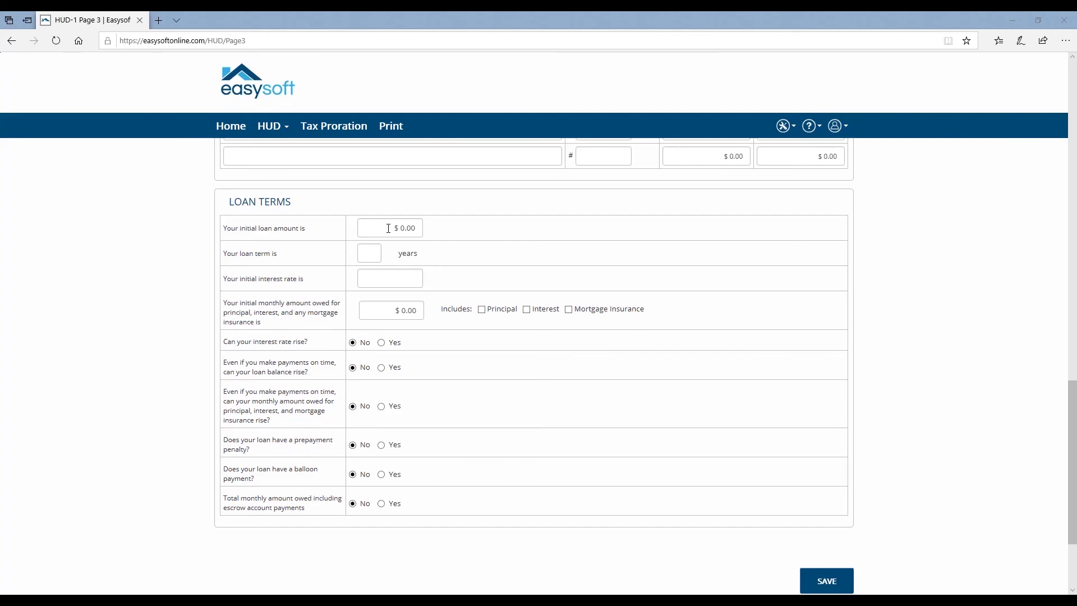
{"action": "scroll", "coordinate": [389, 228], "scroll_direction": "down", "scroll_amount": 3}
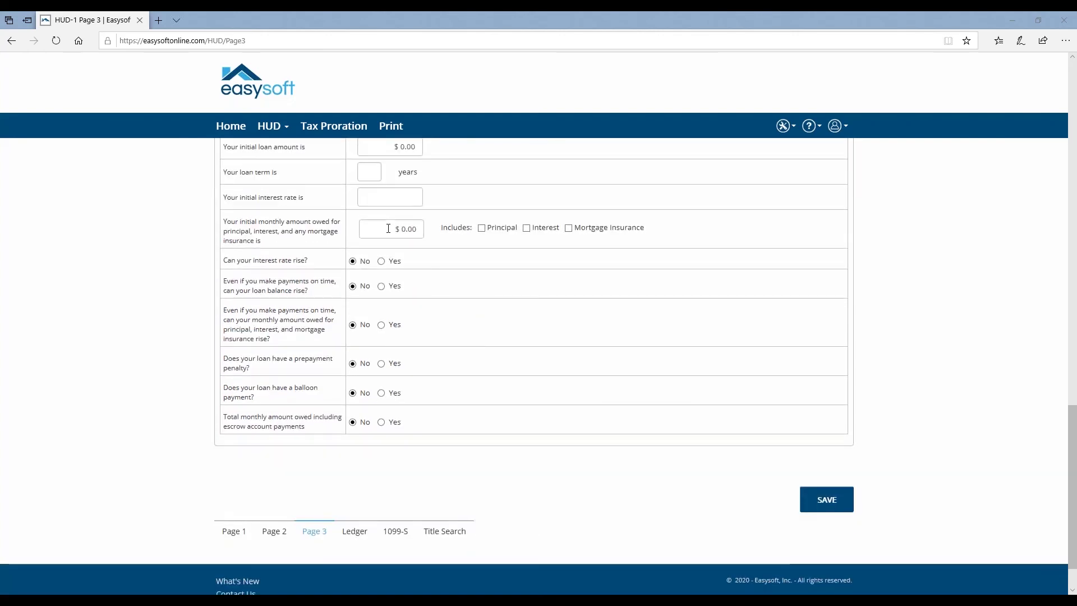
Open the disbursement ledger, dismiss its notice about subsequent changes, and review the list of transactions.
{"action": "left_click", "coordinate": [352, 533]}
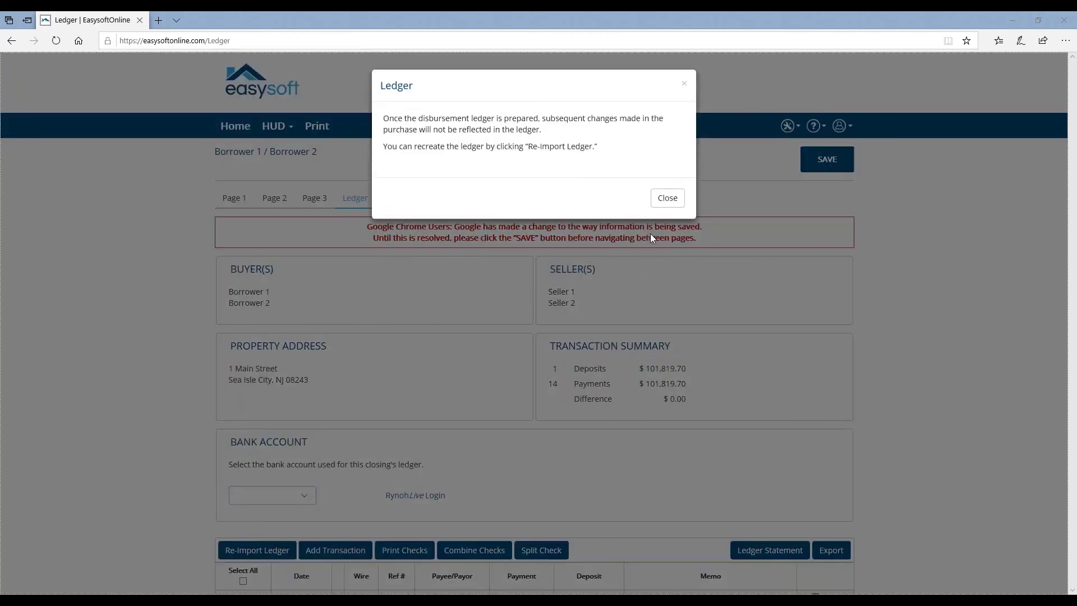
{"action": "left_click", "coordinate": [667, 201]}
{"action": "scroll", "coordinate": [667, 205], "scroll_direction": "down", "scroll_amount": 3}
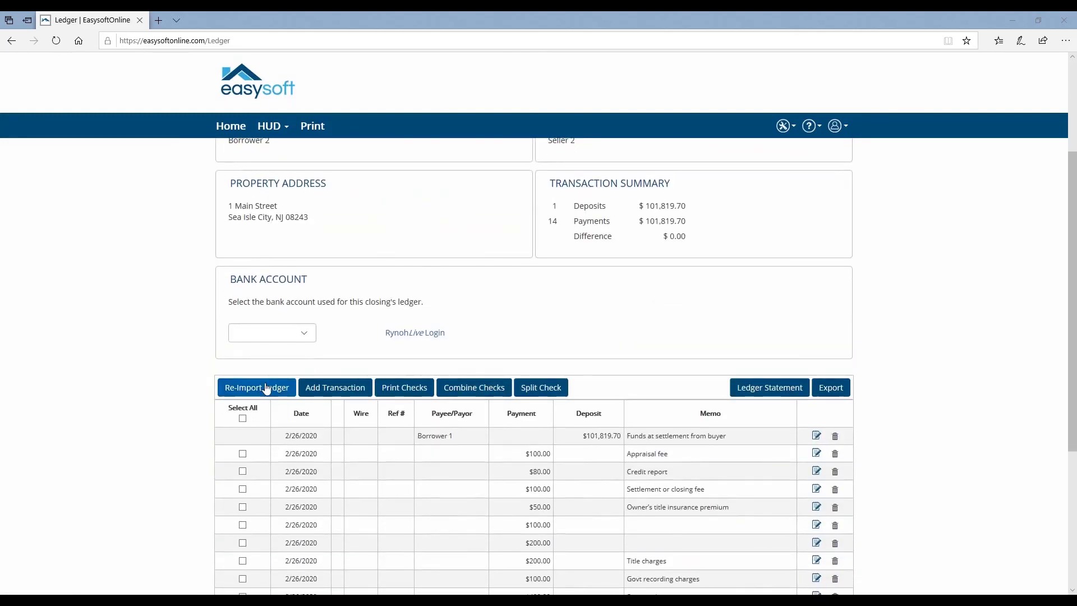
{"action": "scroll", "coordinate": [267, 387], "scroll_direction": "down", "scroll_amount": 3}
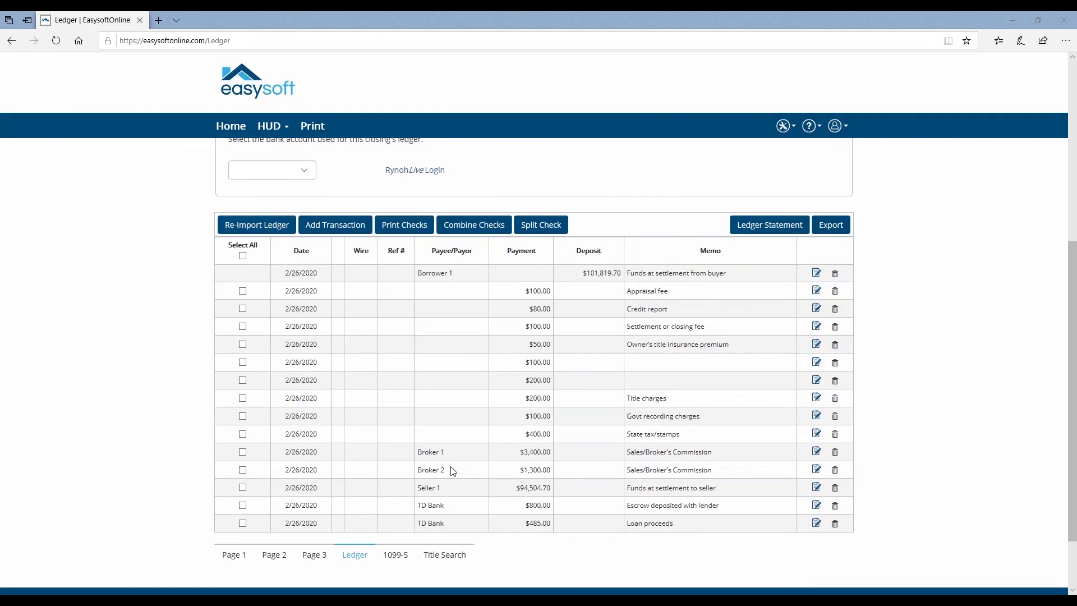
Check the commission payments to Broker 1 and Broker 2 in the ledger.
{"action": "left_click_drag", "start_coordinate": [445, 452], "coordinate": [420, 453]}
{"action": "left_click", "coordinate": [503, 452]}
{"action": "left_click_drag", "start_coordinate": [521, 455], "coordinate": [549, 457]}
{"action": "left_click_drag", "start_coordinate": [523, 454], "coordinate": [553, 453]}
{"action": "left_click_drag", "start_coordinate": [520, 475], "coordinate": [553, 475]}
{"action": "left_click", "coordinate": [542, 478]}
{"action": "scroll", "coordinate": [370, 199], "scroll_direction": "up", "scroll_amount": 6}
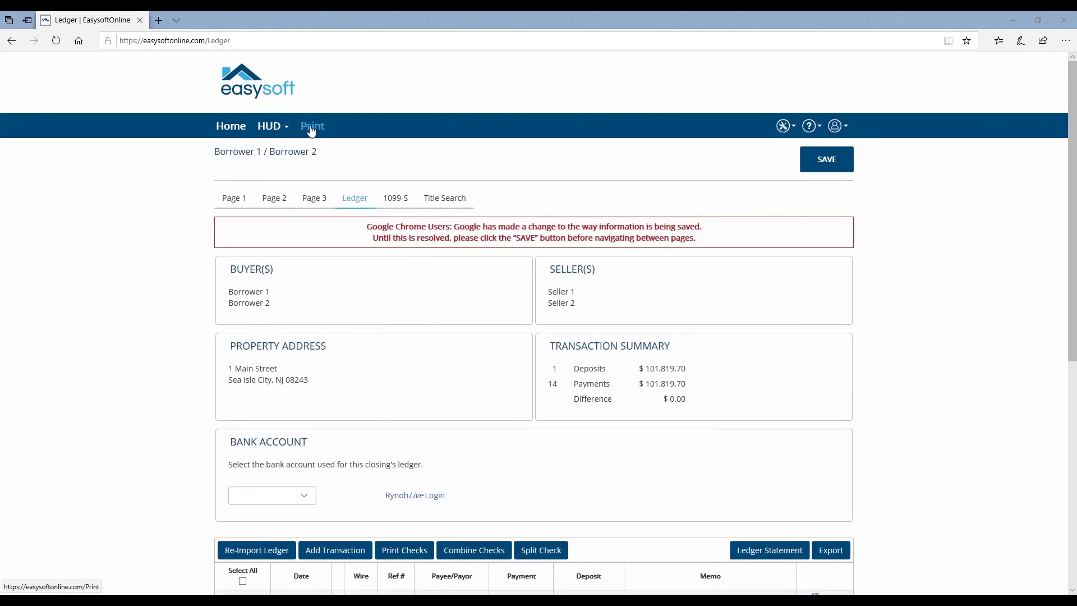
Print the statement as the HUD-1 - 2 Page version in PDF and letter format, and open the generated file.
{"action": "left_click", "coordinate": [312, 129]}
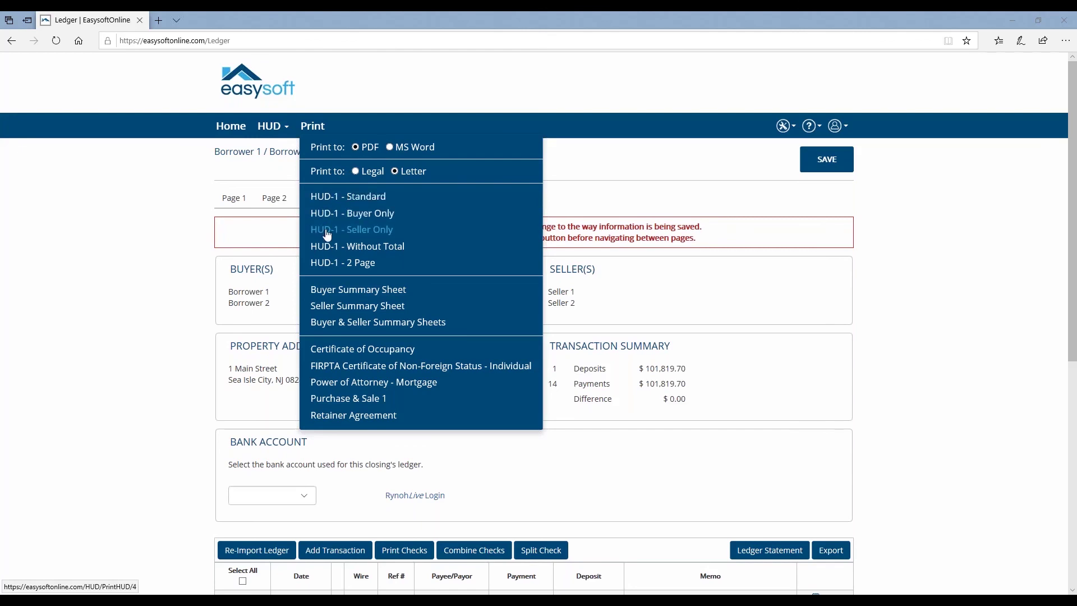
{"action": "left_click", "coordinate": [342, 264]}
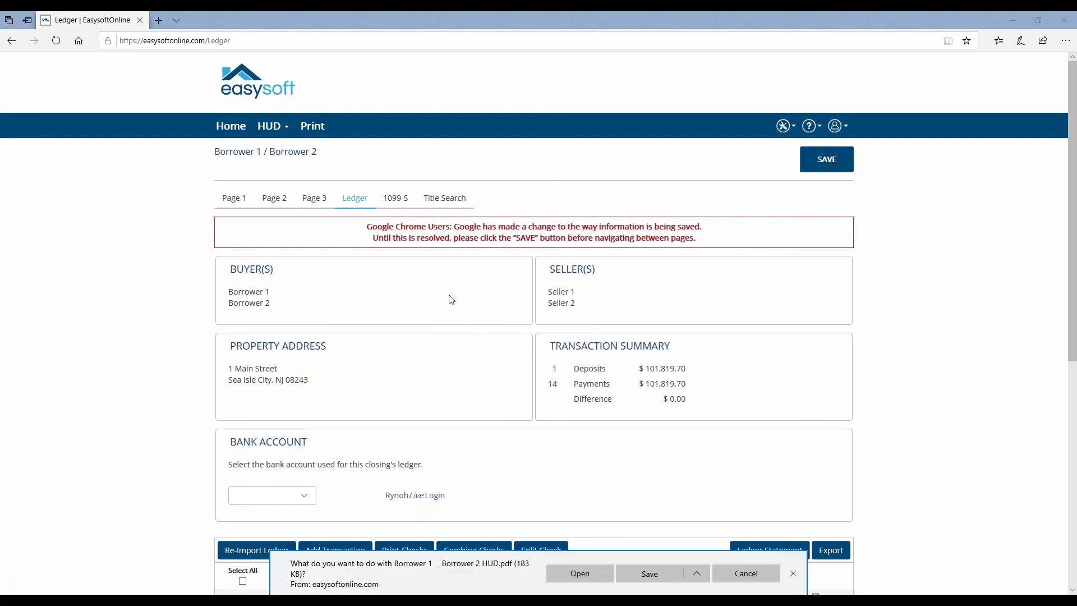
{"action": "left_click", "coordinate": [578, 575]}
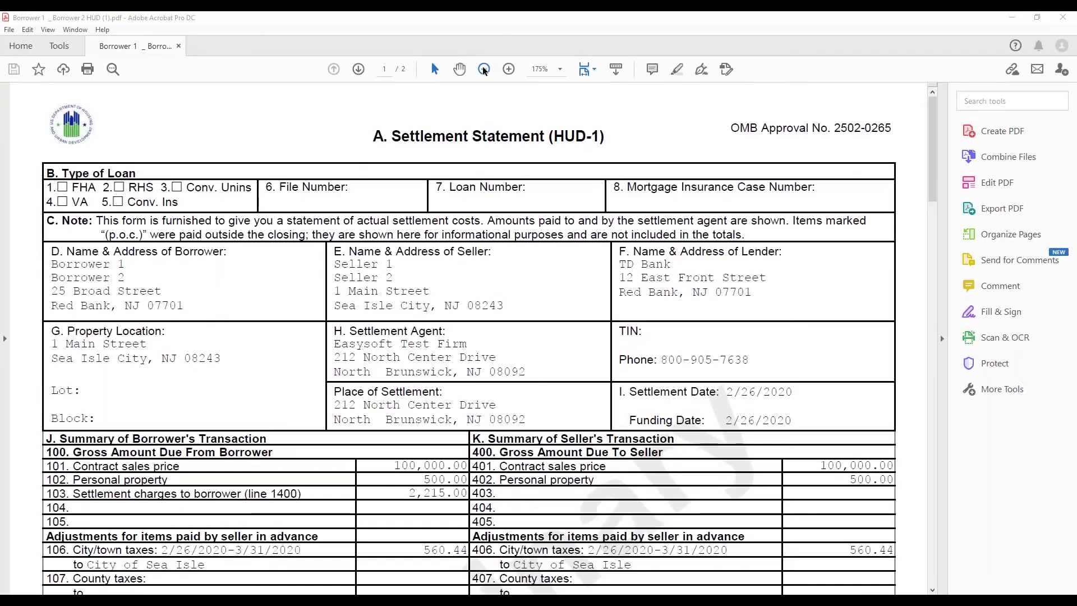
Review both pages of the printed settlement statement through the line 1400 totals and signature section, then close the PDF.
{"action": "left_click", "coordinate": [484, 69]}
{"action": "left_click", "coordinate": [484, 69]}
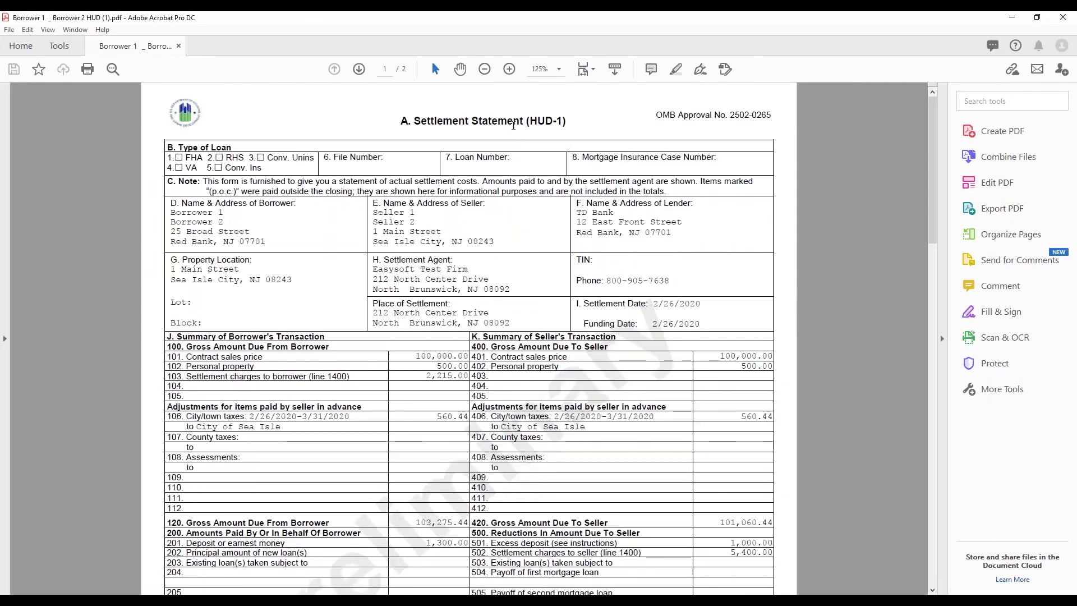
{"action": "scroll", "coordinate": [303, 581], "scroll_direction": "down", "scroll_amount": 2}
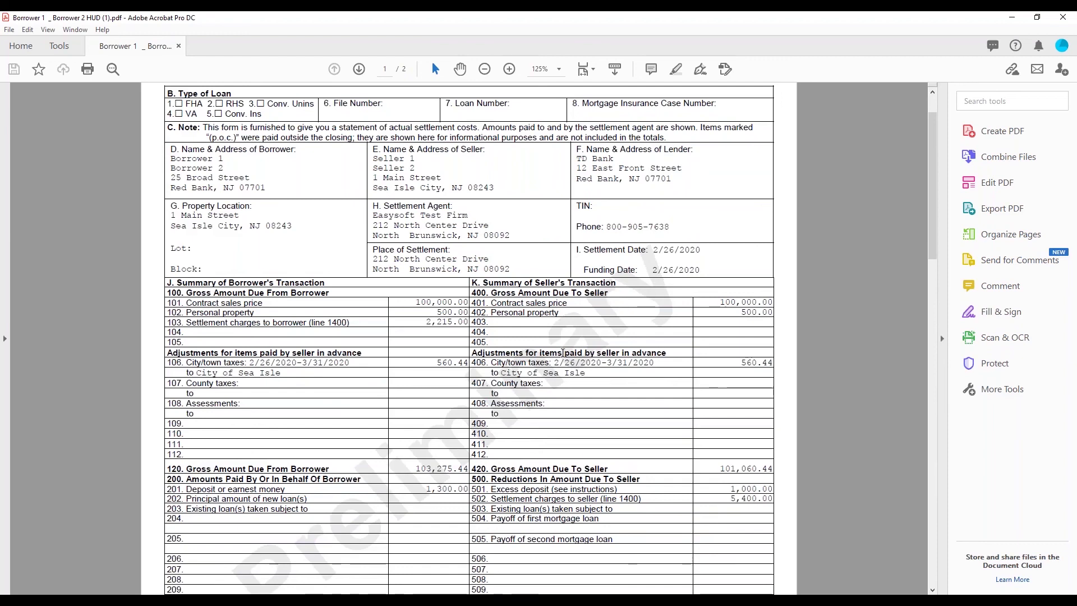
{"action": "scroll", "coordinate": [491, 416], "scroll_direction": "down", "scroll_amount": 1}
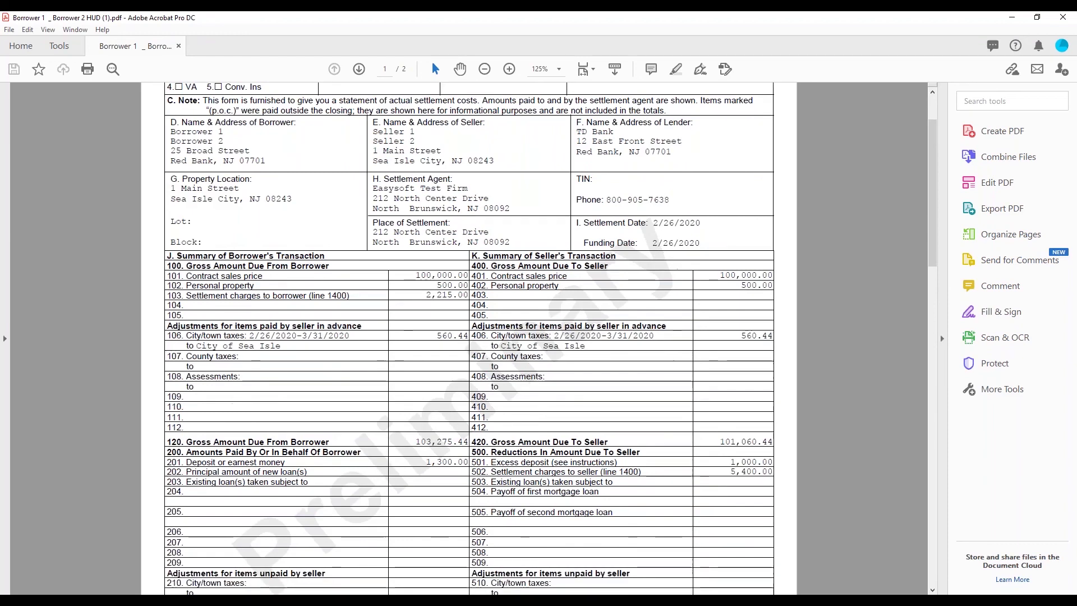
{"action": "scroll", "coordinate": [470, 339], "scroll_direction": "down", "scroll_amount": 3}
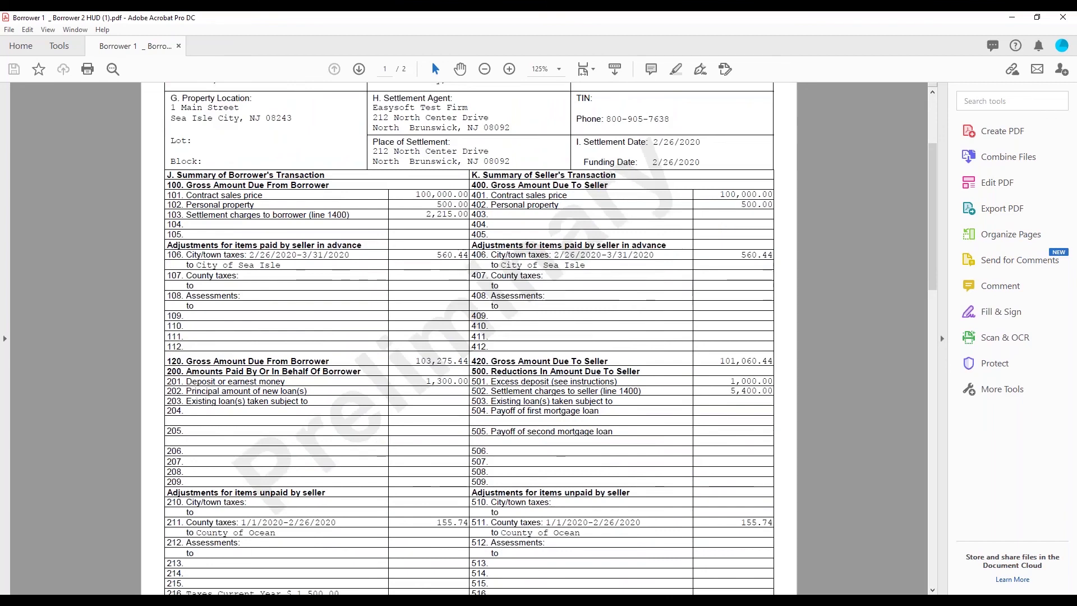
{"action": "scroll", "coordinate": [469, 339], "scroll_direction": "down", "scroll_amount": 5}
{"action": "scroll", "coordinate": [274, 458], "scroll_direction": "down", "scroll_amount": 1}
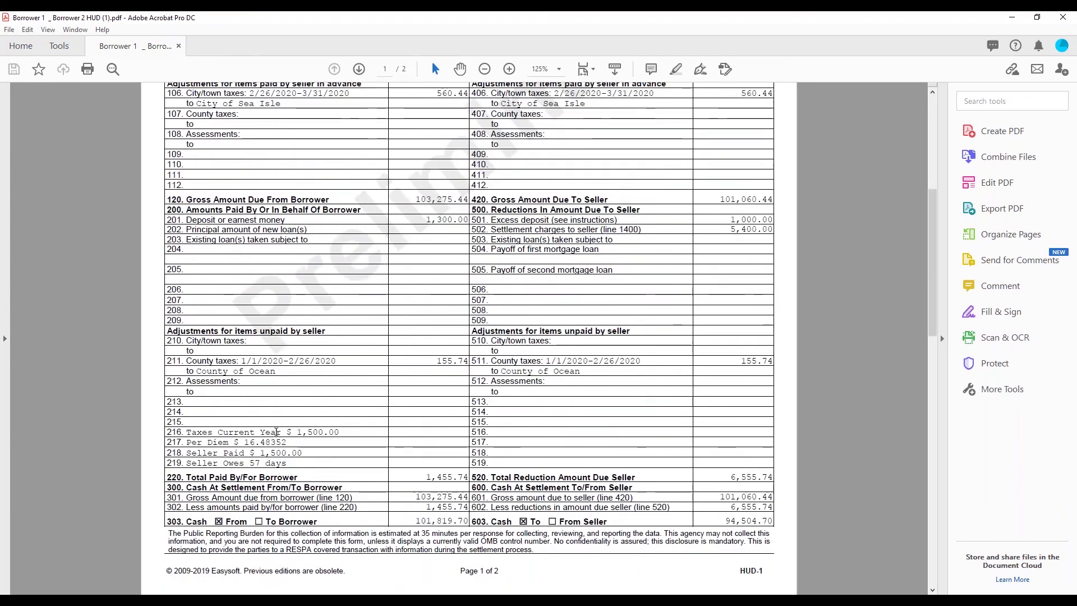
{"action": "scroll", "coordinate": [275, 459], "scroll_direction": "down", "scroll_amount": 12}
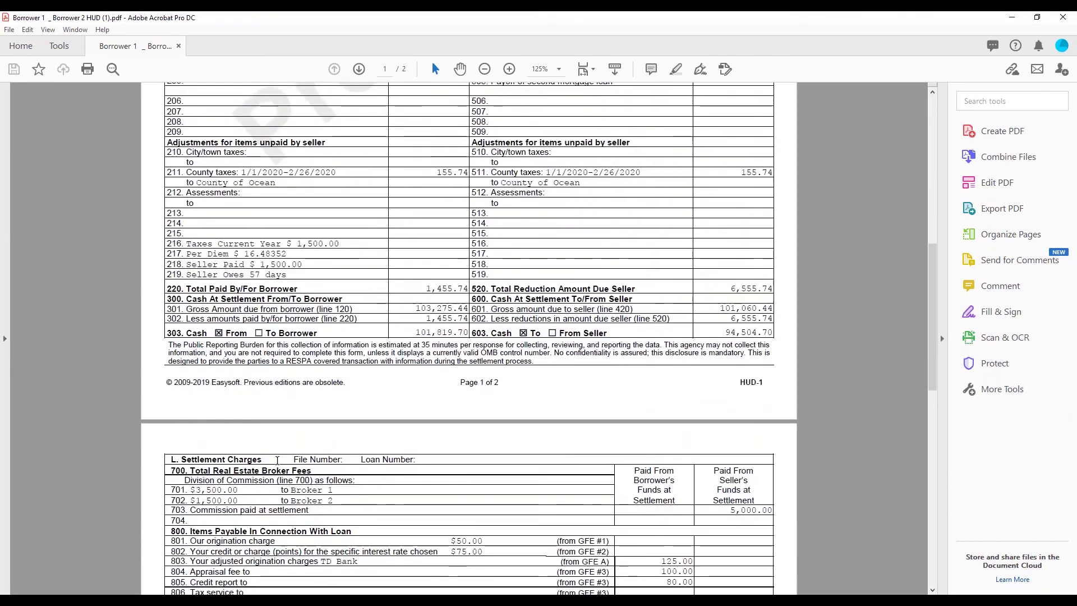
{"action": "scroll", "coordinate": [275, 459], "scroll_direction": "down", "scroll_amount": 8}
{"action": "scroll", "coordinate": [274, 458], "scroll_direction": "down", "scroll_amount": 5}
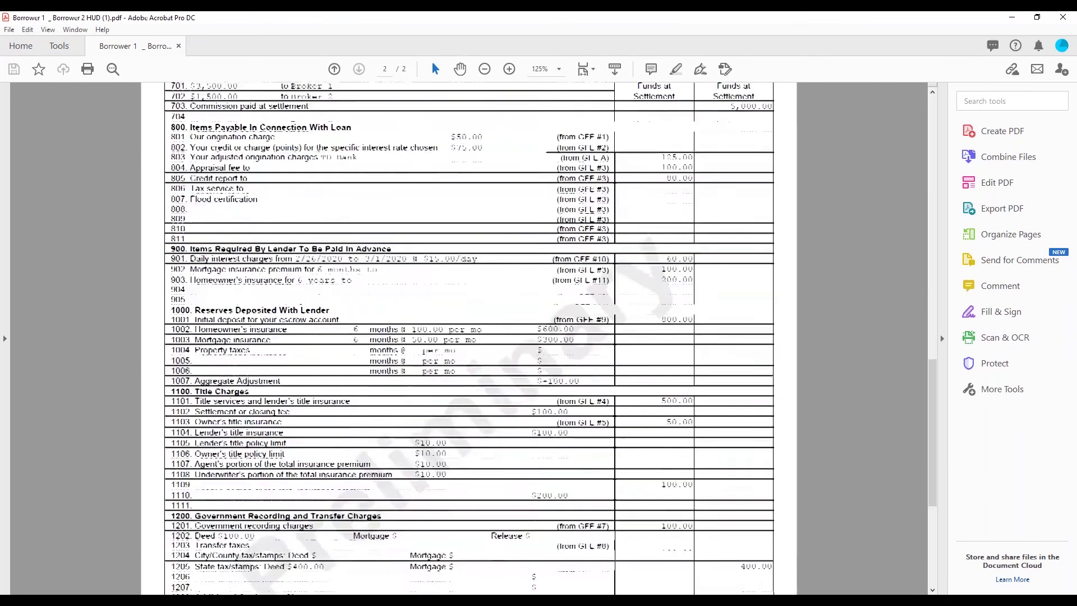
{"action": "scroll", "coordinate": [275, 458], "scroll_direction": "down", "scroll_amount": 7}
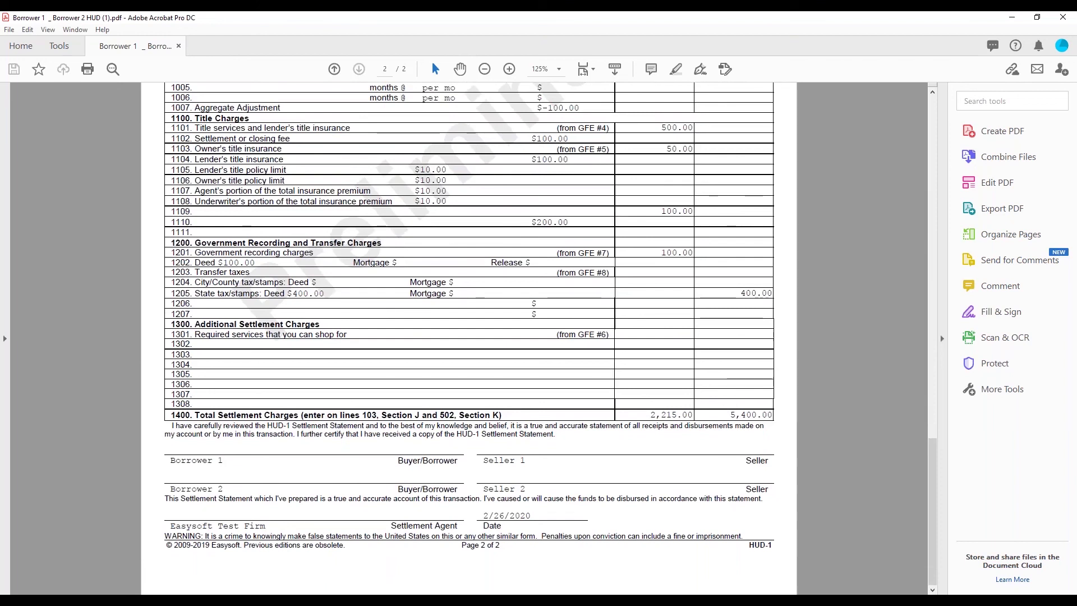
{"action": "left_click", "coordinate": [1063, 17]}
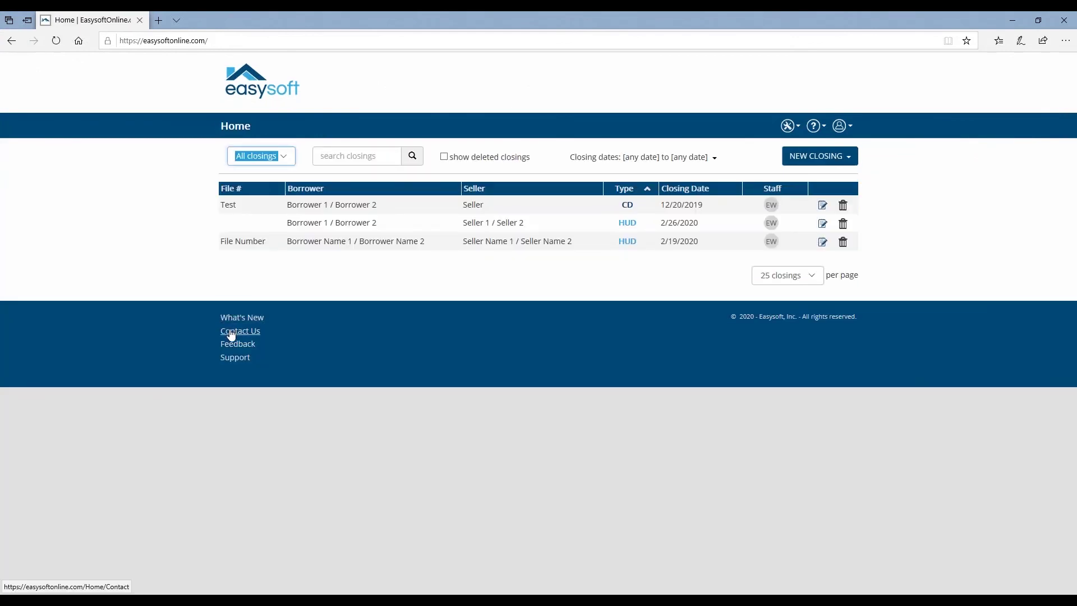
View Easysoft's contact information and open the support page to look over its help options.
{"action": "left_click", "coordinate": [231, 331]}
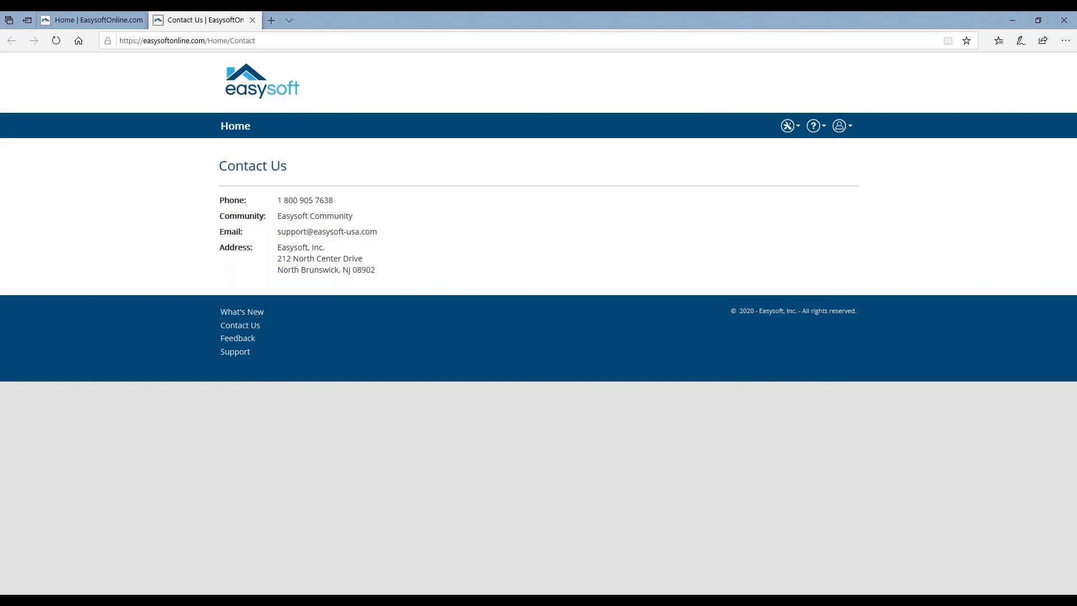
{"action": "left_click", "coordinate": [236, 353]}
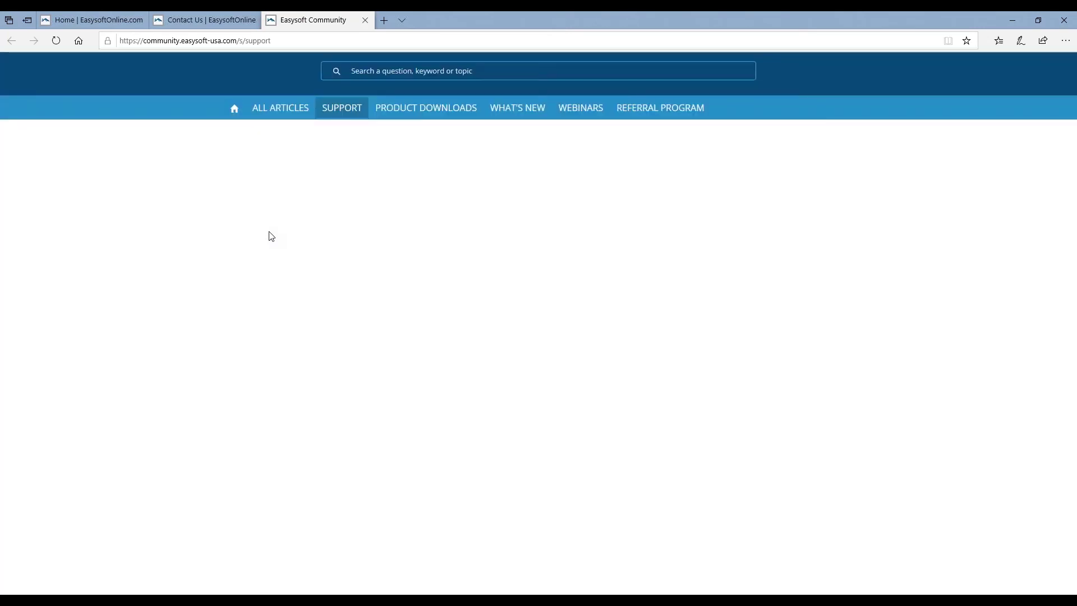
{"action": "scroll", "coordinate": [547, 455], "scroll_direction": "down", "scroll_amount": 1}
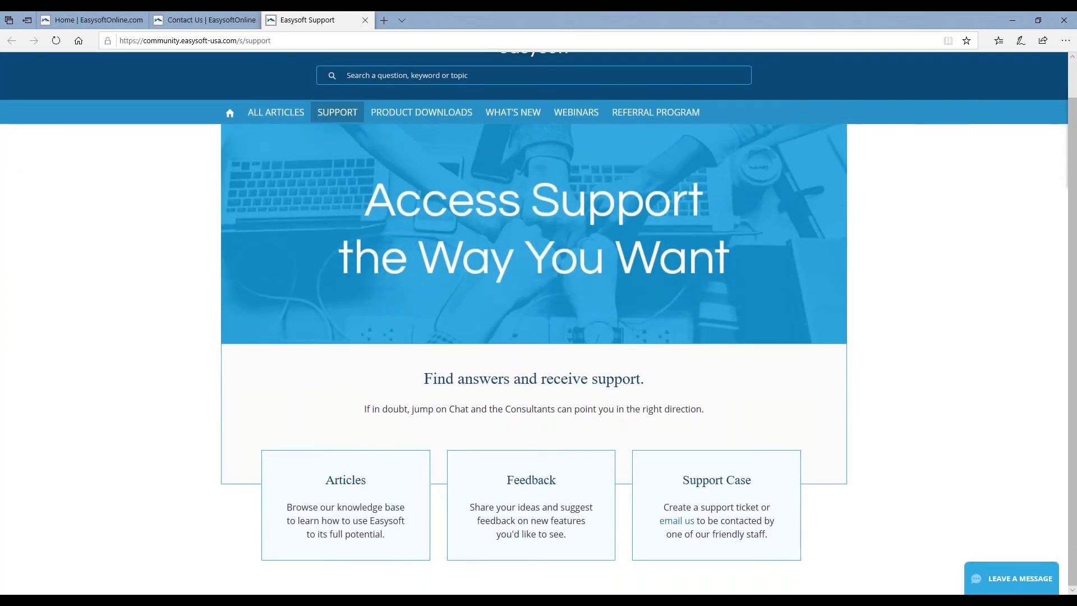